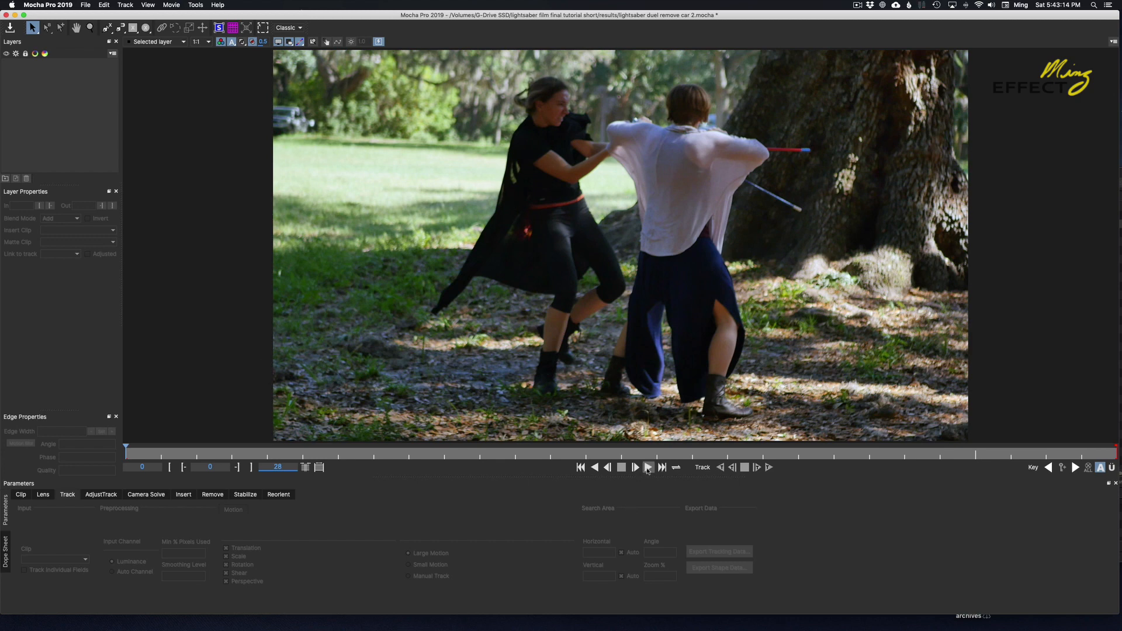
- Play and scrub through the duel clip to examine the parked cars in the background, returning to frame 0
{"action": "left_click", "coordinate": [647, 467]}
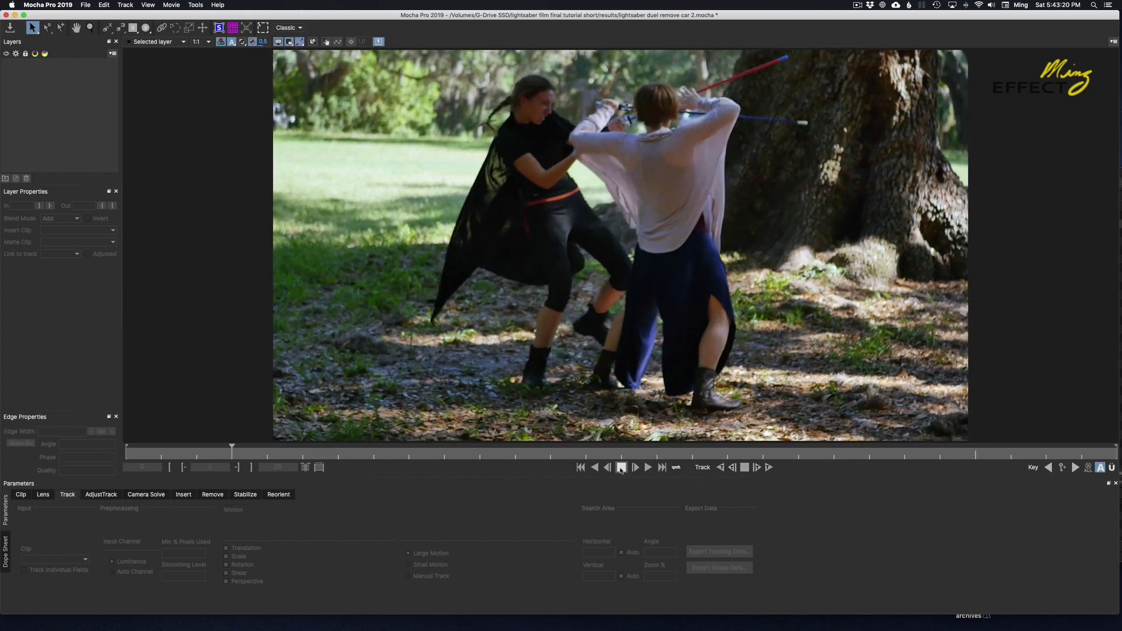
{"action": "left_click", "coordinate": [622, 467]}
{"action": "left_click", "coordinate": [647, 467]}
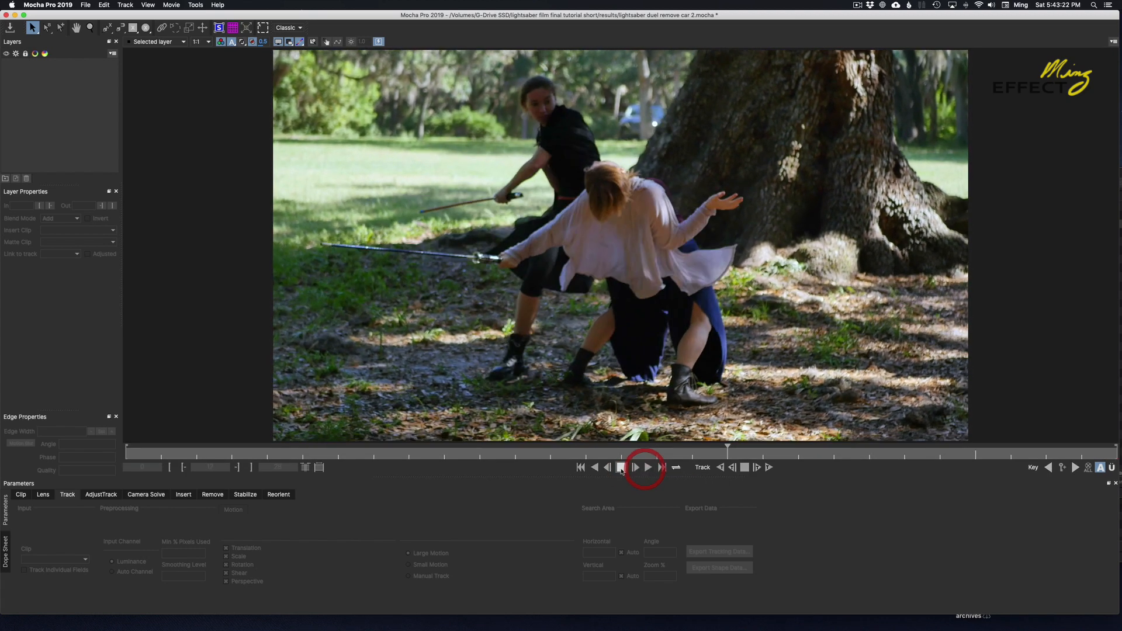
{"action": "left_click", "coordinate": [622, 467]}
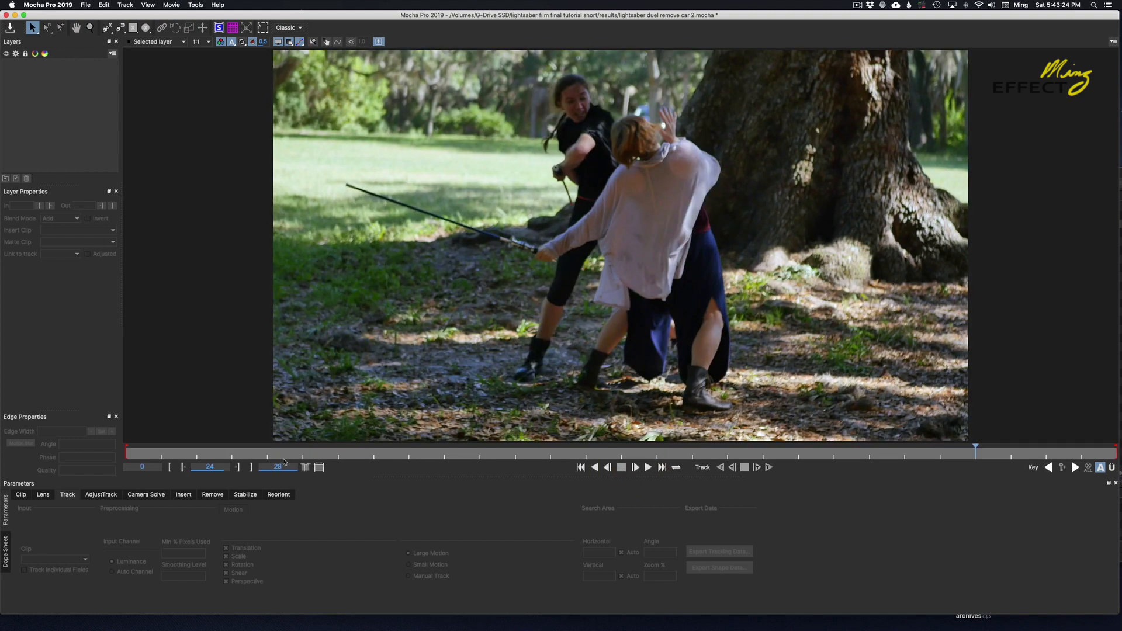
{"action": "left_click_drag", "start_coordinate": [281, 456], "coordinate": [617, 467]}
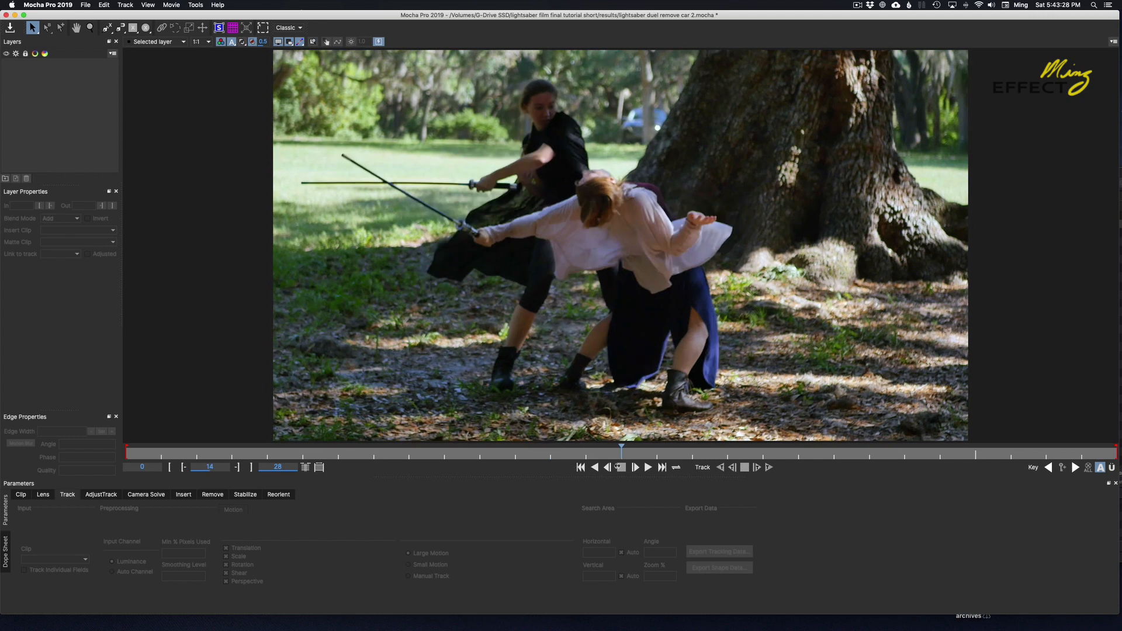
{"action": "left_click", "coordinate": [618, 467]}
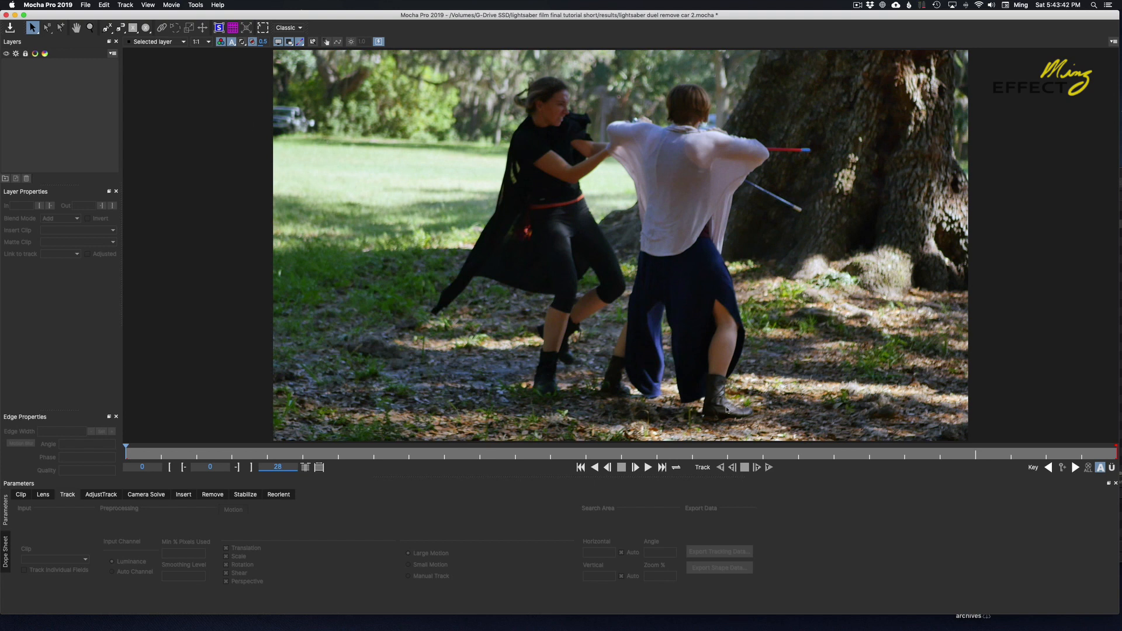
{"action": "left_click_drag", "start_coordinate": [604, 459], "coordinate": [133, 369]}
{"action": "left_click_drag", "start_coordinate": [146, 453], "coordinate": [82, 425]}
- Draw a closed four-point X-spline around the parked car at the edge of the grass on frame 0
{"action": "left_click", "coordinate": [107, 27]}
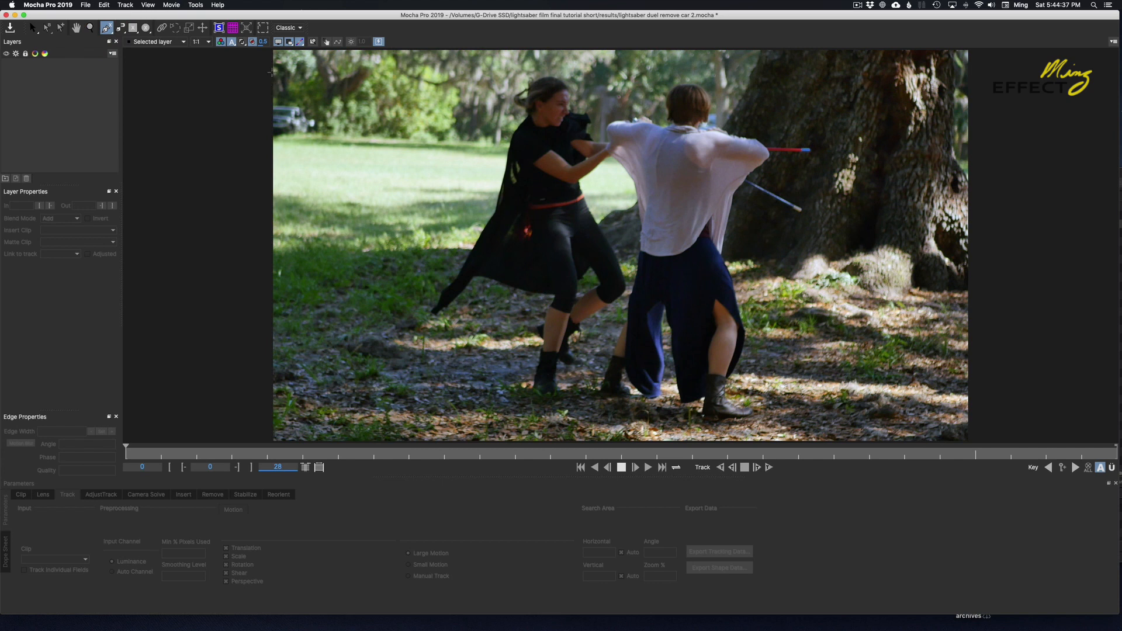
{"action": "left_click", "coordinate": [260, 71]}
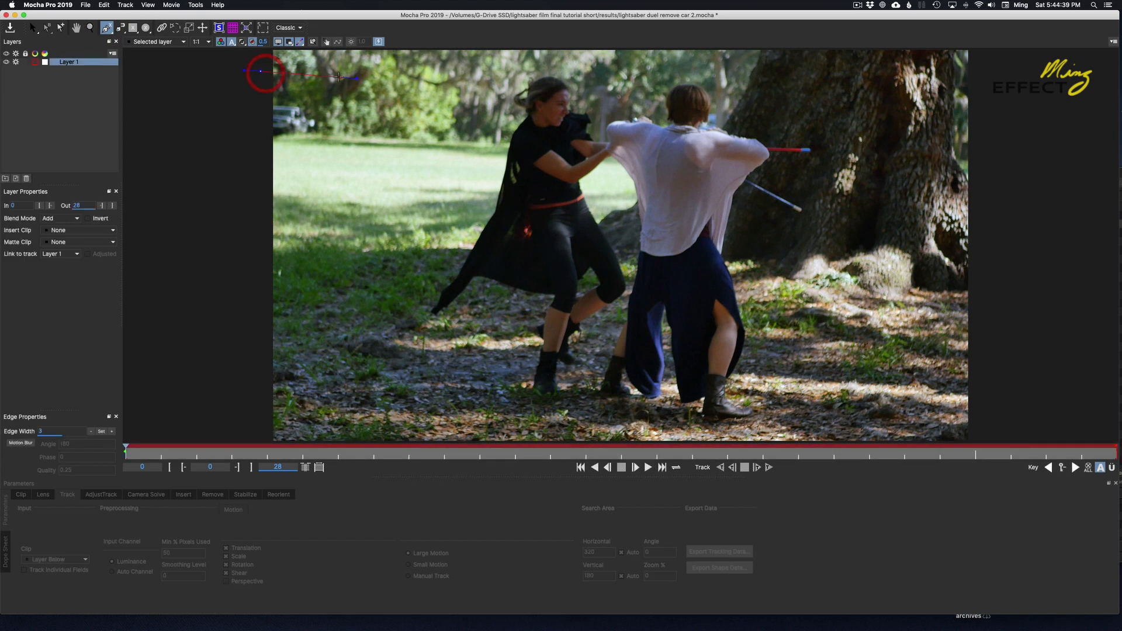
{"action": "left_click", "coordinate": [339, 77]}
{"action": "left_click", "coordinate": [345, 145]}
{"action": "left_click", "coordinate": [354, 150]}
{"action": "left_click", "coordinate": [248, 146]}
{"action": "right_click", "coordinate": [254, 89]}
- Adjust the four corners of the car's spline so it extends farther past the frame edge
{"action": "mouse_move", "coordinate": [260, 70]}
{"action": "left_mouse_down"}
{"action": "mouse_move", "coordinate": [229, 70]}
{"action": "mouse_move", "coordinate": [240, 71]}
{"action": "left_mouse_up"}
{"action": "left_click_drag", "start_coordinate": [250, 147], "coordinate": [233, 145]}
{"action": "left_click_drag", "start_coordinate": [353, 151], "coordinate": [348, 151]}
{"action": "left_click_drag", "start_coordinate": [339, 77], "coordinate": [349, 74]}
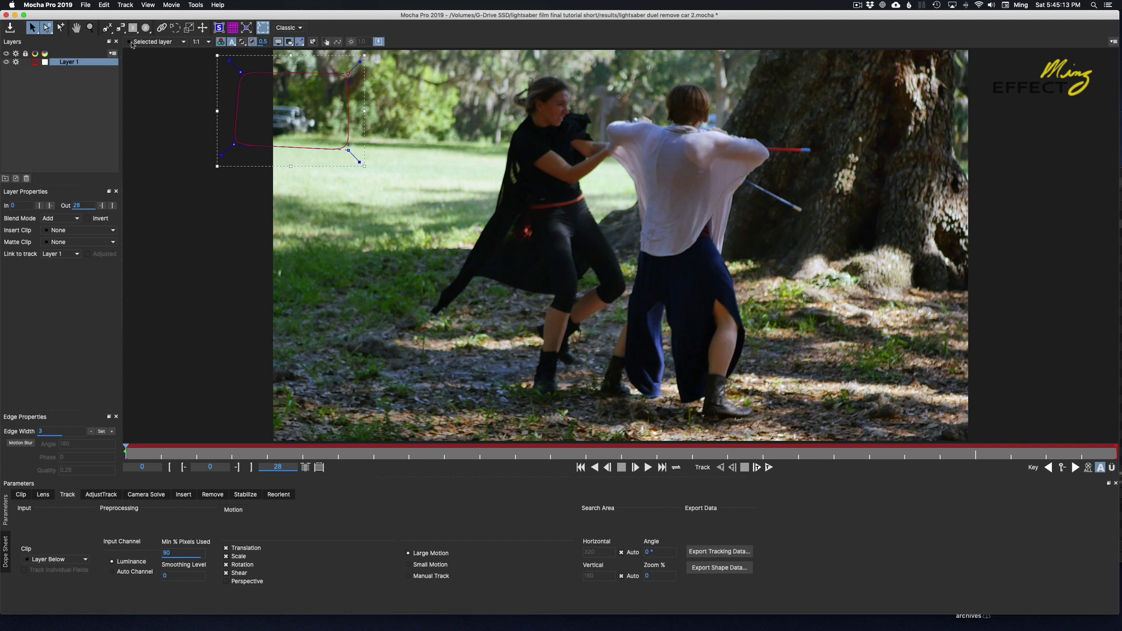
{"action": "left_click", "coordinate": [108, 28]}
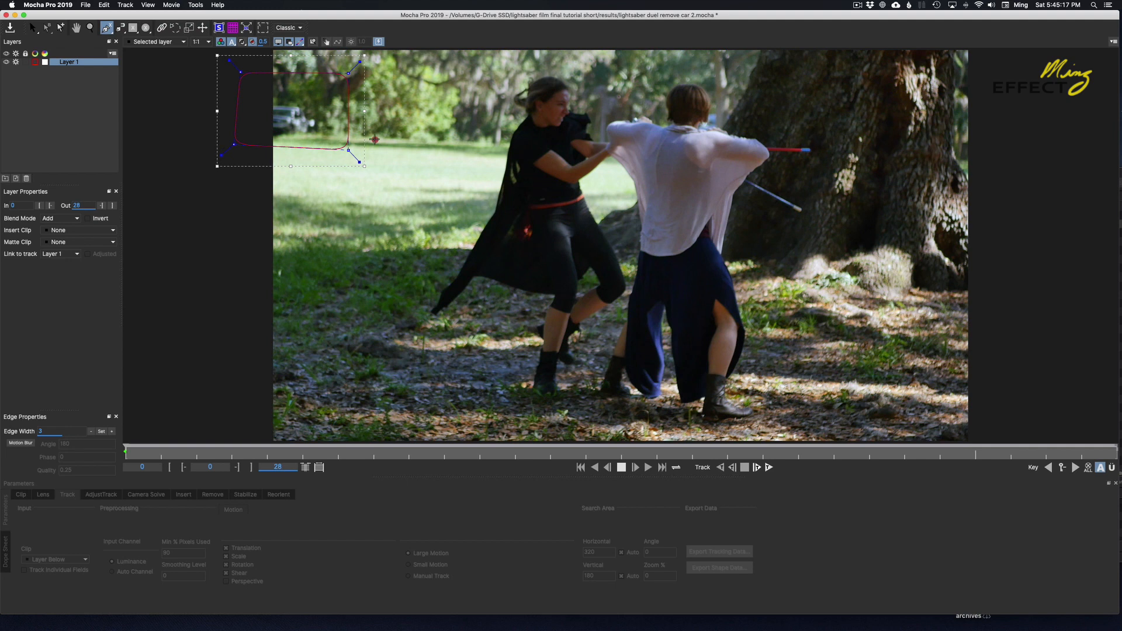
{"action": "left_click", "coordinate": [375, 140]}
{"action": "left_click", "coordinate": [367, 186]}
{"action": "left_click", "coordinate": [260, 174]}
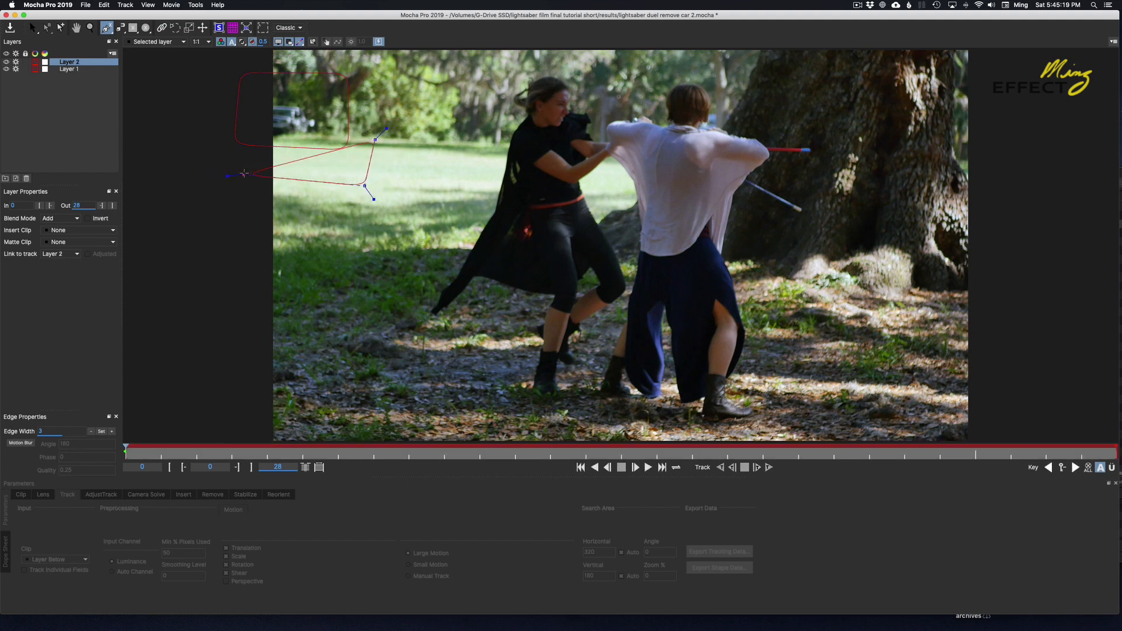
{"action": "left_click", "coordinate": [262, 135]}
{"action": "left_click", "coordinate": [375, 140]}
{"action": "left_click", "coordinate": [363, 138]}
{"action": "right_click", "coordinate": [363, 138]}
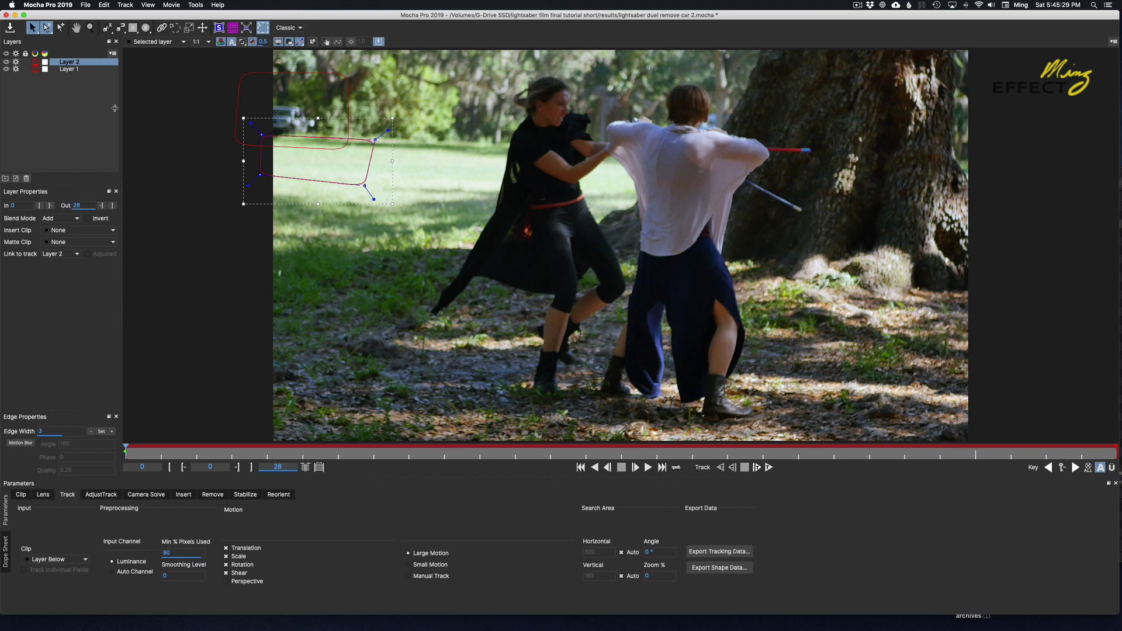
{"action": "left_click", "coordinate": [26, 178]}
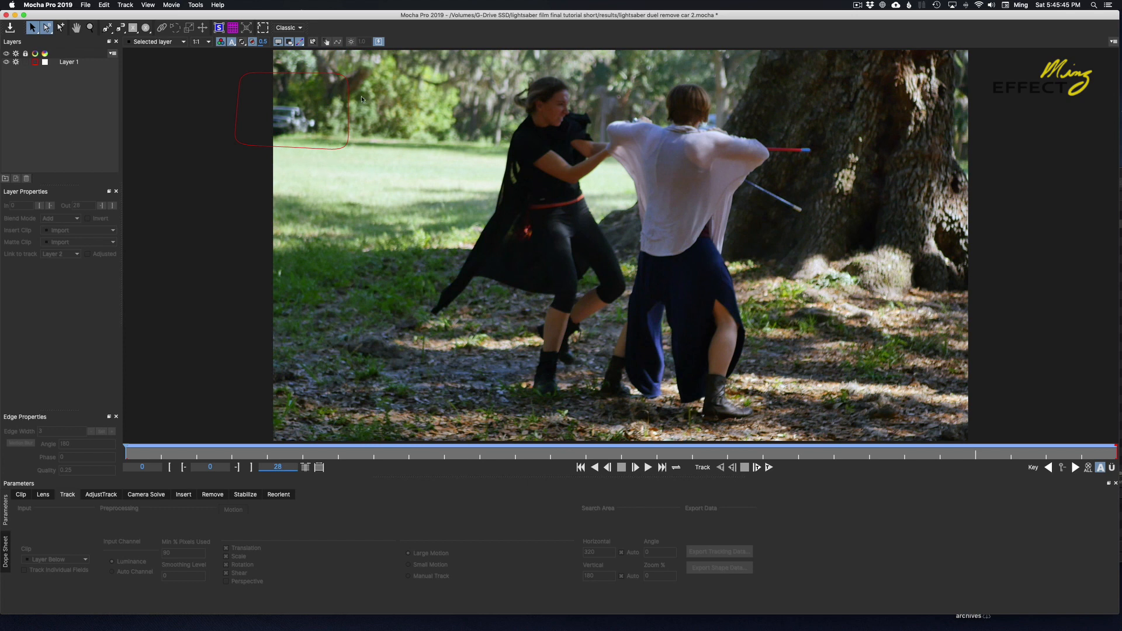
- Fine-tune the corner points of Layer 1 around the parked car on frame 0
{"action": "left_click_drag", "start_coordinate": [151, 453], "coordinate": [189, 453]}
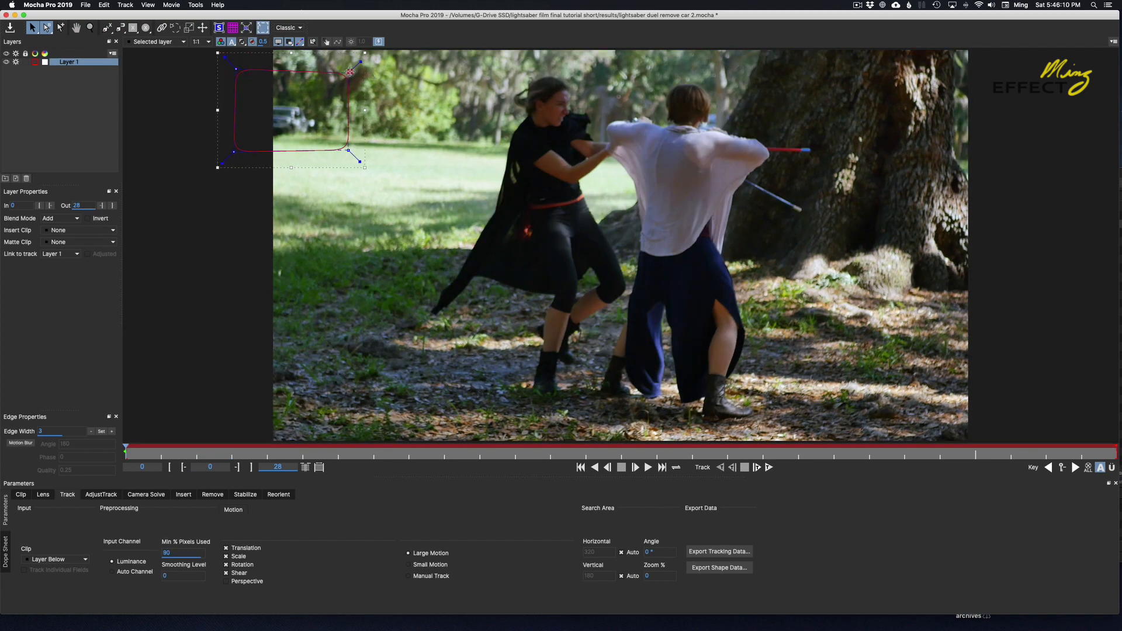
{"action": "left_click", "coordinate": [348, 73]}
{"action": "left_click_drag", "start_coordinate": [347, 153], "coordinate": [349, 155]}
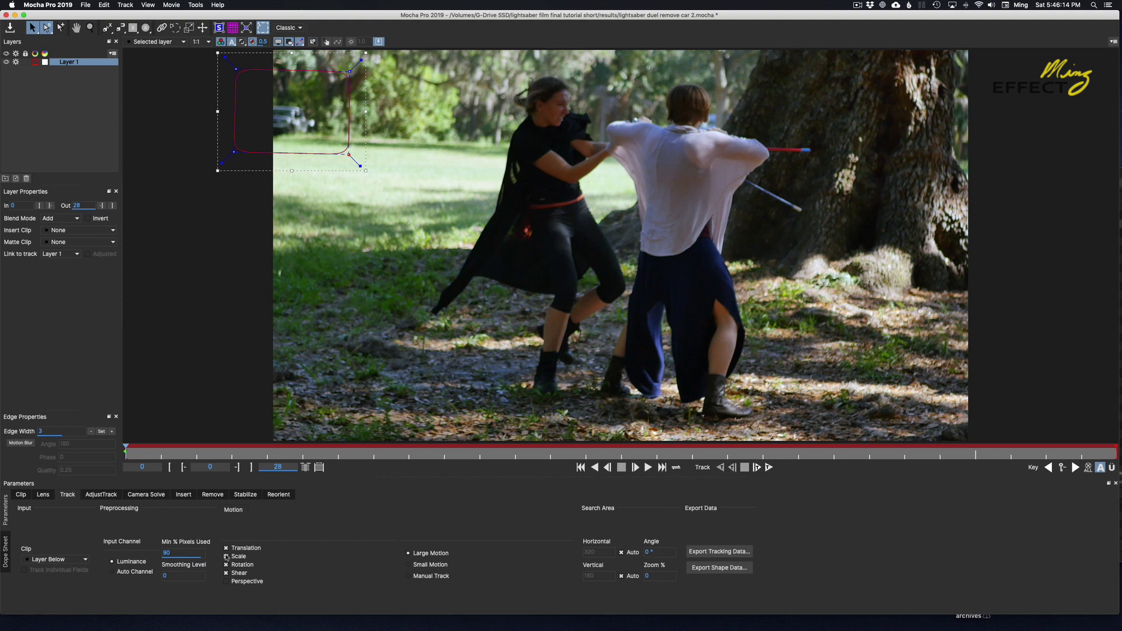
- Track Layer 1 forward with Shear disabled and the minimum percentage of pixels used set to 100
{"action": "left_click", "coordinate": [227, 573]}
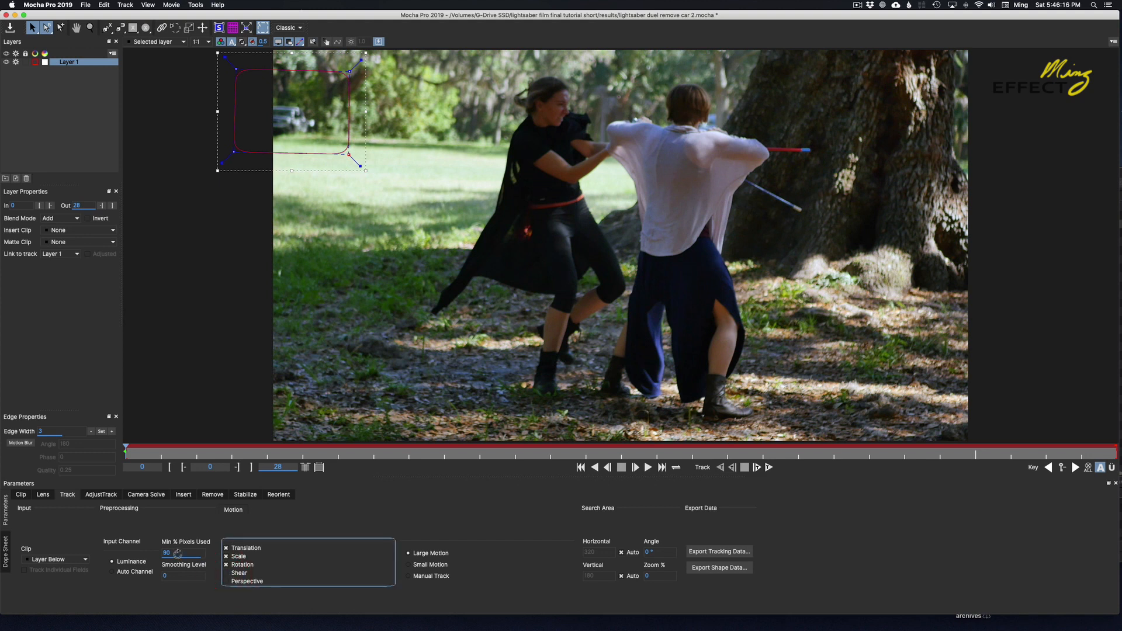
{"action": "left_click_drag", "start_coordinate": [176, 554], "coordinate": [235, 523]}
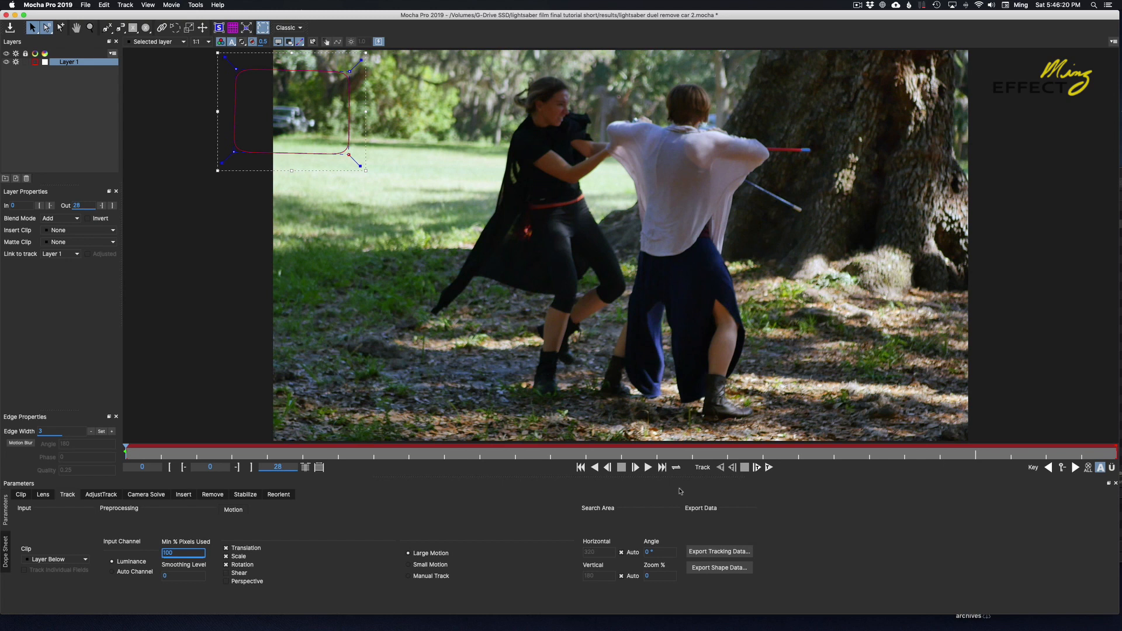
{"action": "left_click", "coordinate": [757, 467]}
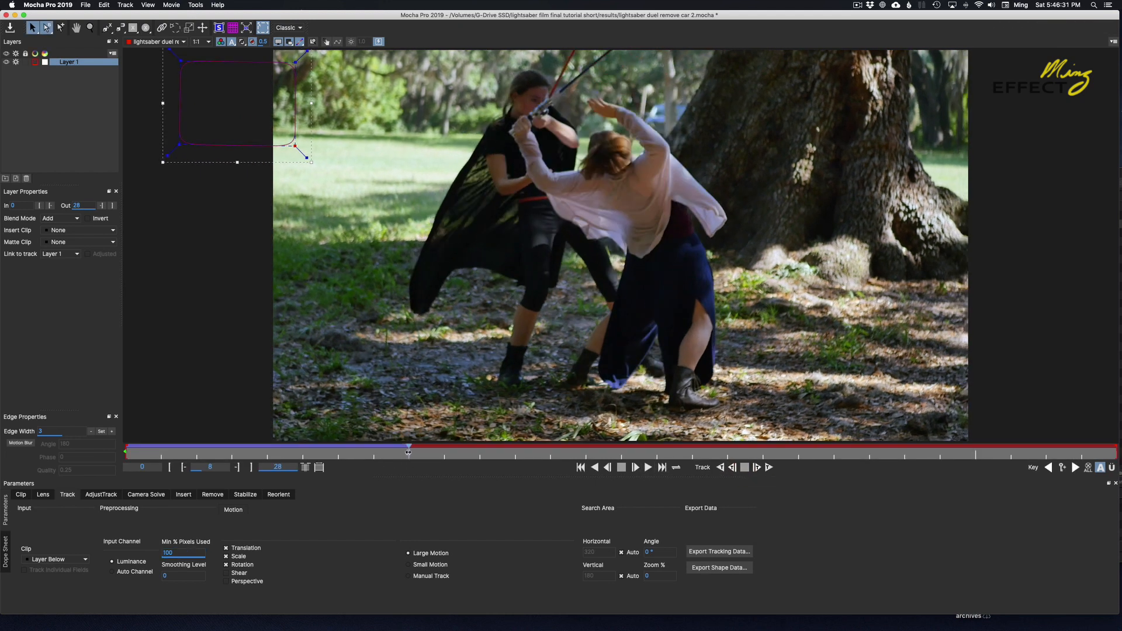
- Show the planar surface and grid for Layer 1 and scrub the tracked frames to check how well they stick
{"action": "left_click_drag", "start_coordinate": [408, 452], "coordinate": [12, 442]}
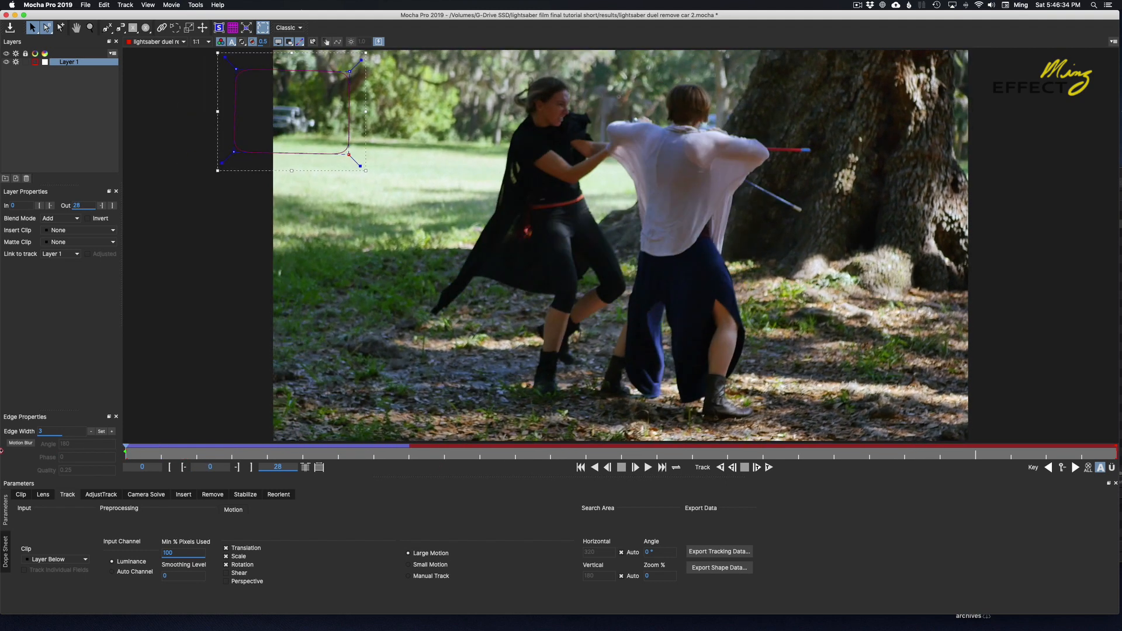
{"action": "left_click", "coordinate": [220, 28]}
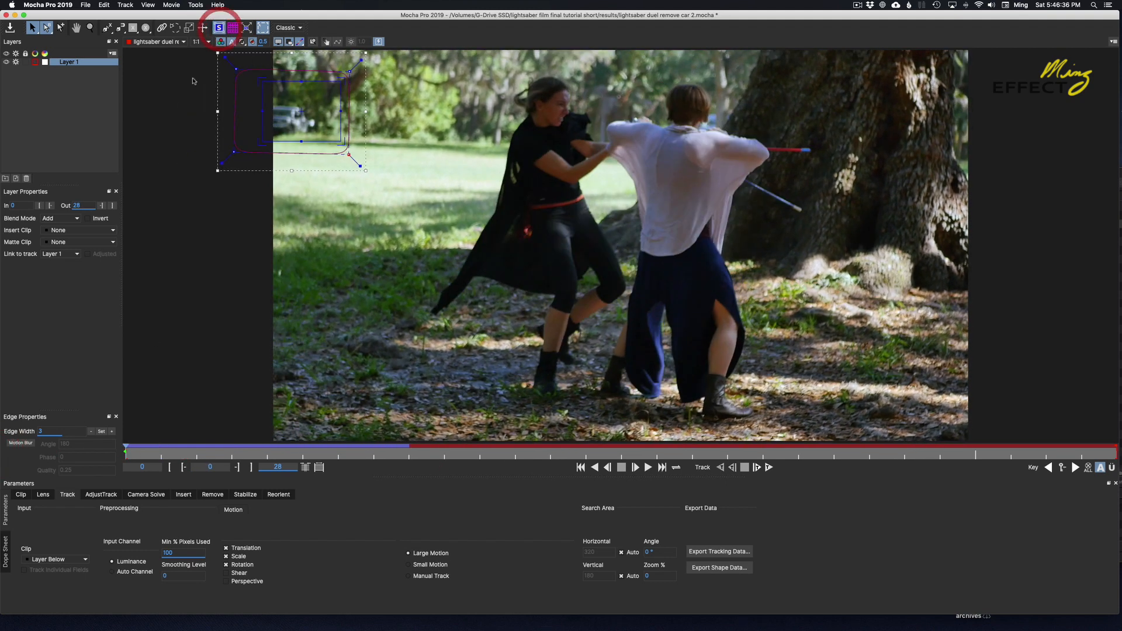
{"action": "left_click", "coordinate": [232, 28]}
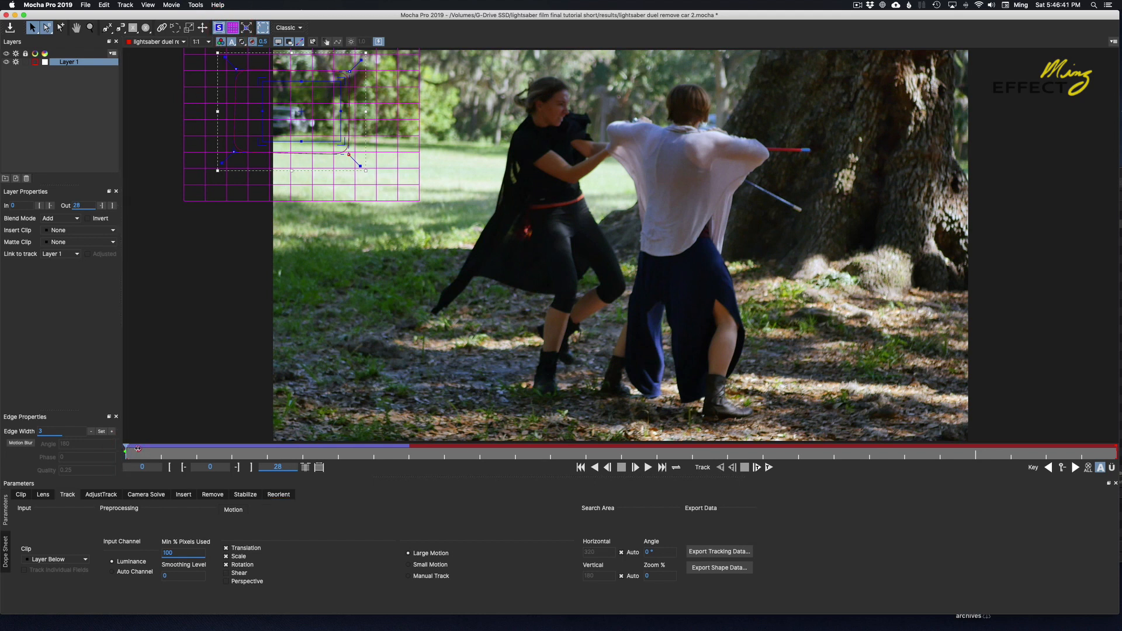
{"action": "mouse_move", "coordinate": [129, 454]}
{"action": "left_mouse_down"}
{"action": "mouse_move", "coordinate": [473, 462]}
{"action": "mouse_move", "coordinate": [126, 453]}
{"action": "mouse_move", "coordinate": [301, 459]}
{"action": "mouse_move", "coordinate": [119, 458]}
{"action": "mouse_move", "coordinate": [294, 467]}
{"action": "mouse_move", "coordinate": [138, 464]}
{"action": "mouse_move", "coordinate": [303, 469]}
{"action": "mouse_move", "coordinate": [98, 463]}
{"action": "mouse_move", "coordinate": [316, 472]}
{"action": "mouse_move", "coordinate": [114, 468]}
{"action": "left_mouse_up"}
- Delete Layer 1 with its track and hide the planar surface and grid overlays
{"action": "left_click", "coordinate": [26, 178]}
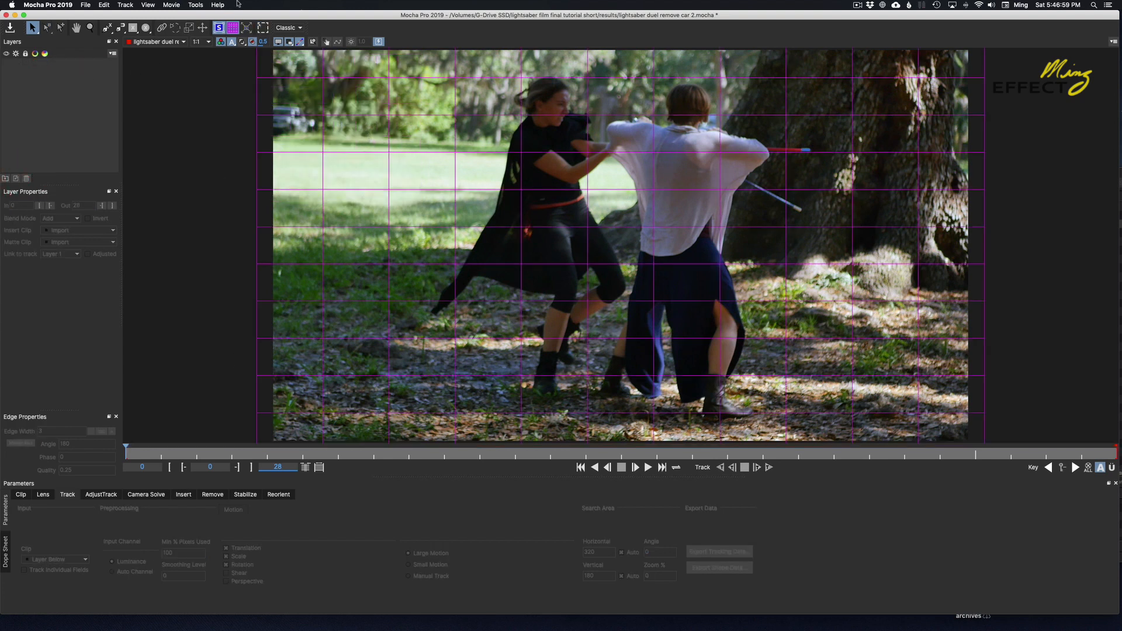
{"action": "left_click", "coordinate": [232, 27]}
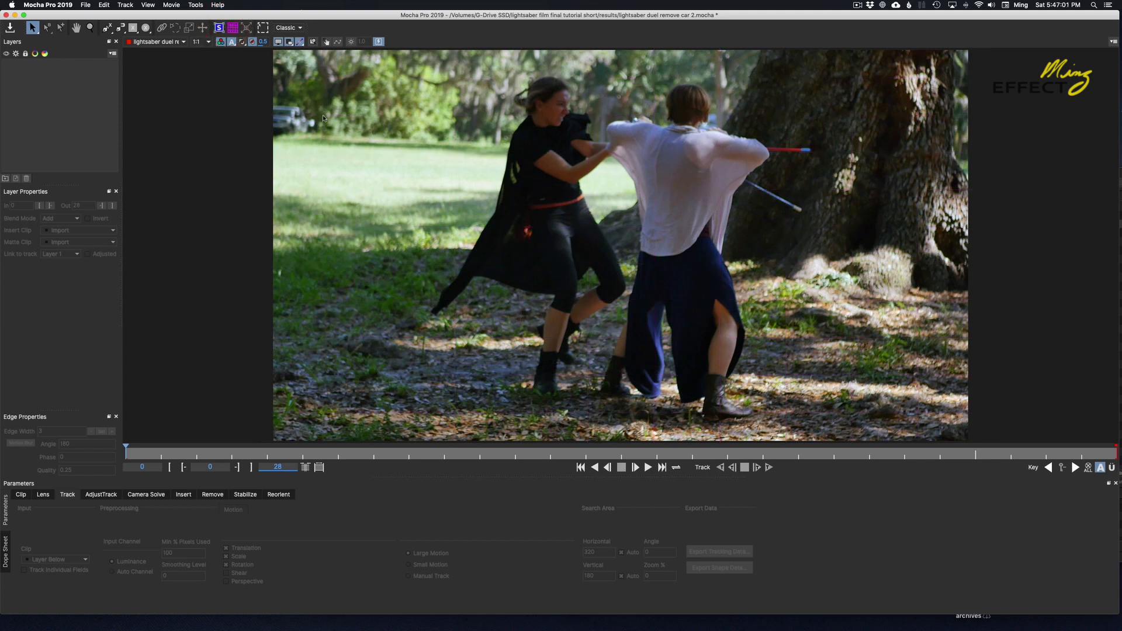
- Draw a new closed four-point X-spline around the parked car and the surrounding trees and grass on frame 0
{"action": "key", "text": "ctrl+l"}
{"action": "left_click", "coordinate": [269, 71]}
{"action": "left_click", "coordinate": [355, 78]}
{"action": "left_click", "coordinate": [354, 156]}
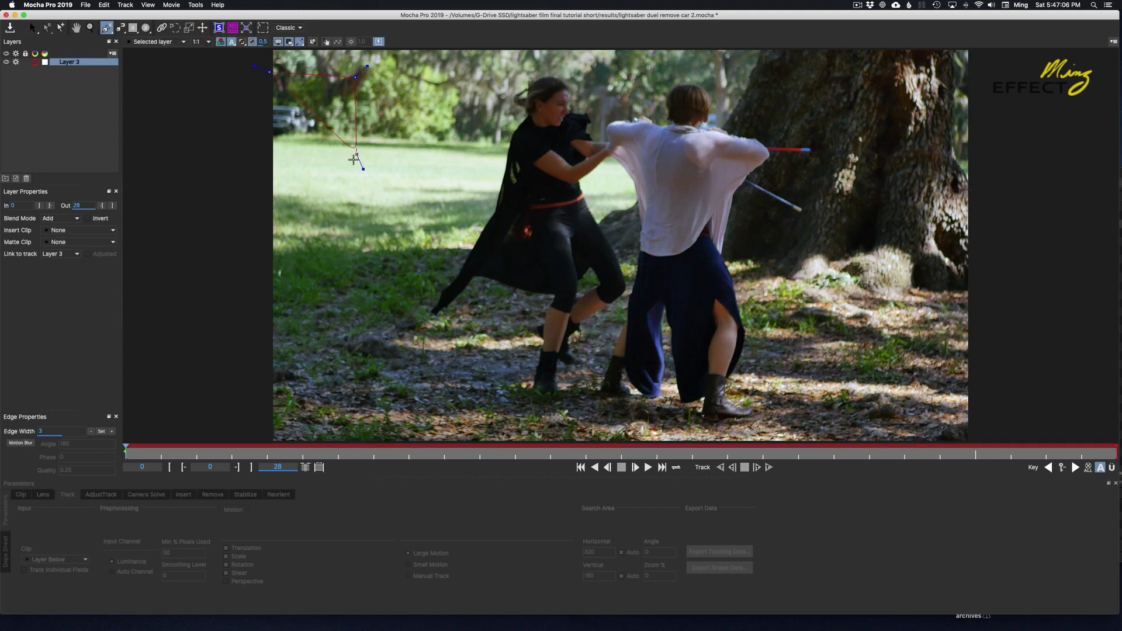
{"action": "left_click", "coordinate": [254, 152]}
{"action": "left_click", "coordinate": [269, 70]}
- Widen the new spline into an even rounded rectangle around the car, extending past the frame edge
{"action": "left_click_drag", "start_coordinate": [269, 70], "coordinate": [230, 65]}
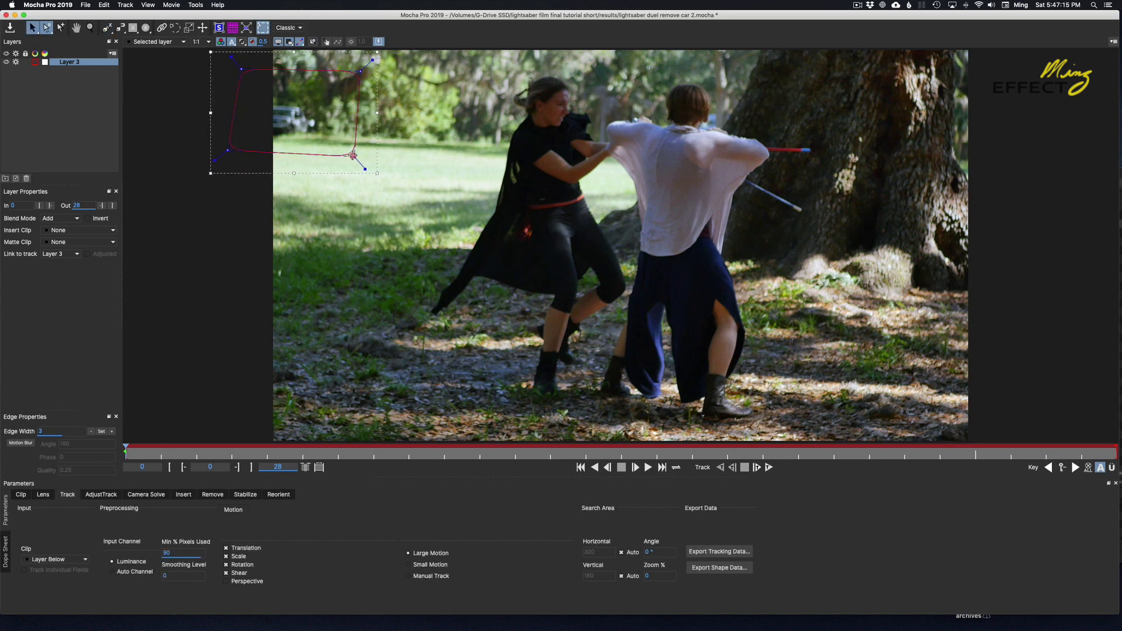
{"action": "left_click_drag", "start_coordinate": [354, 156], "coordinate": [364, 157]}
{"action": "left_click_drag", "start_coordinate": [228, 150], "coordinate": [232, 150]}
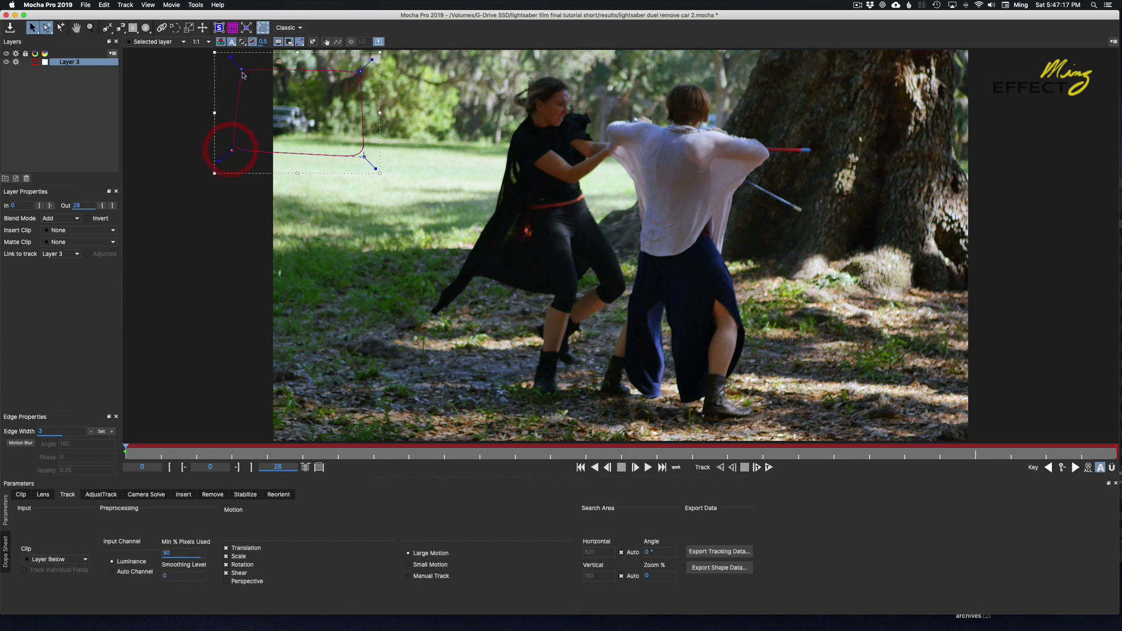
{"action": "left_click_drag", "start_coordinate": [241, 69], "coordinate": [228, 67]}
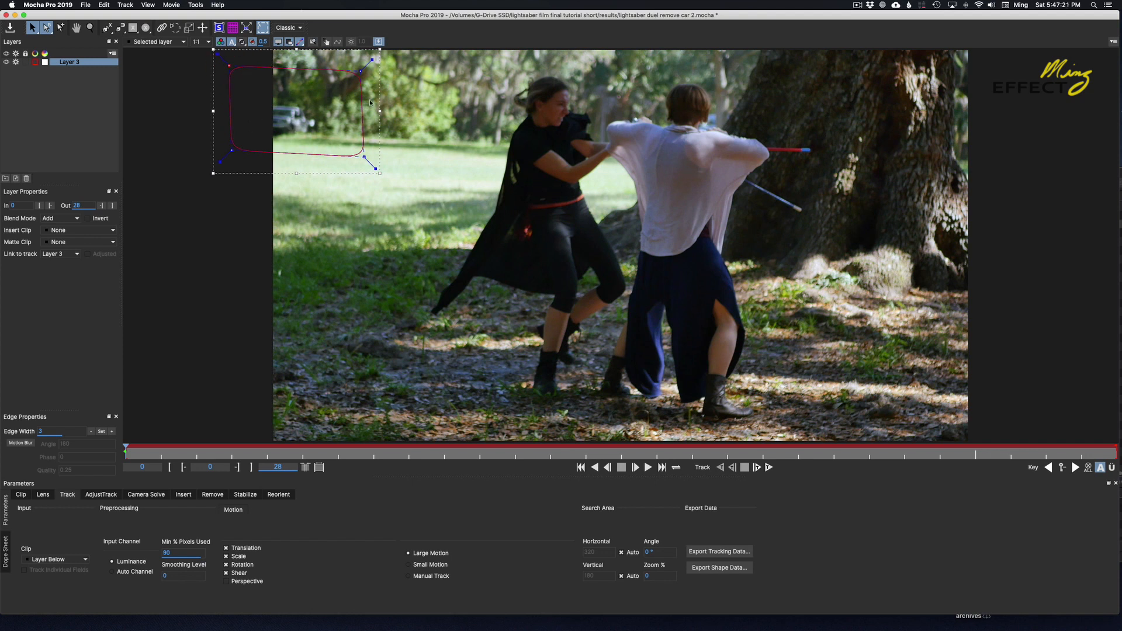
{"action": "left_click_drag", "start_coordinate": [361, 71], "coordinate": [363, 70]}
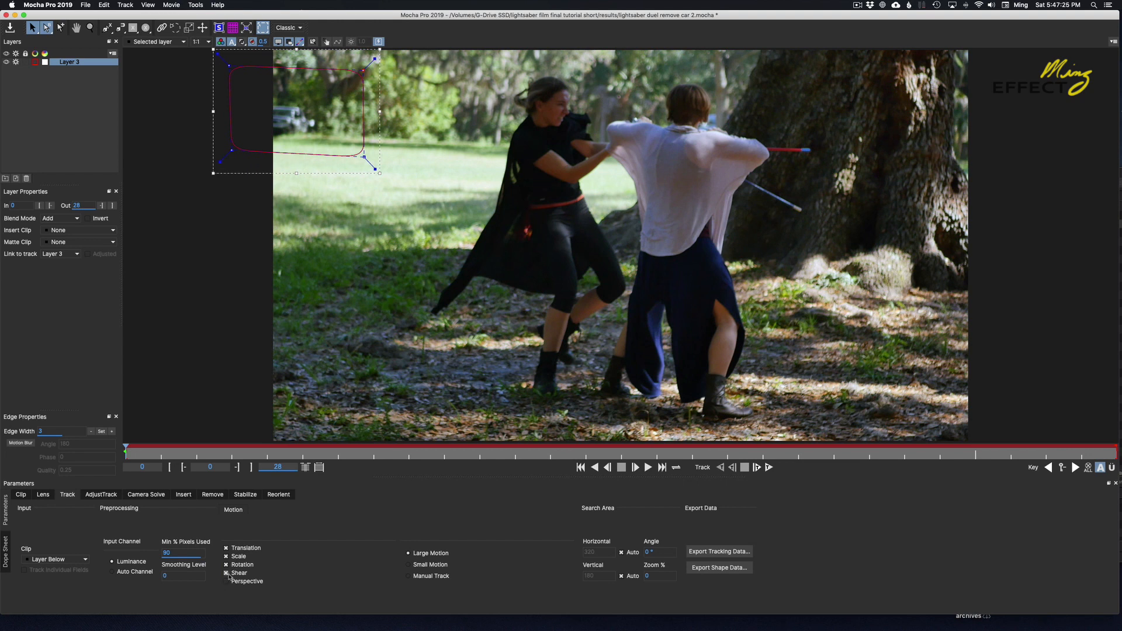
- Track Layer 3 forward with Perspective enabled and the minimum percentage of pixels used set to 100
{"action": "left_click", "coordinate": [227, 582]}
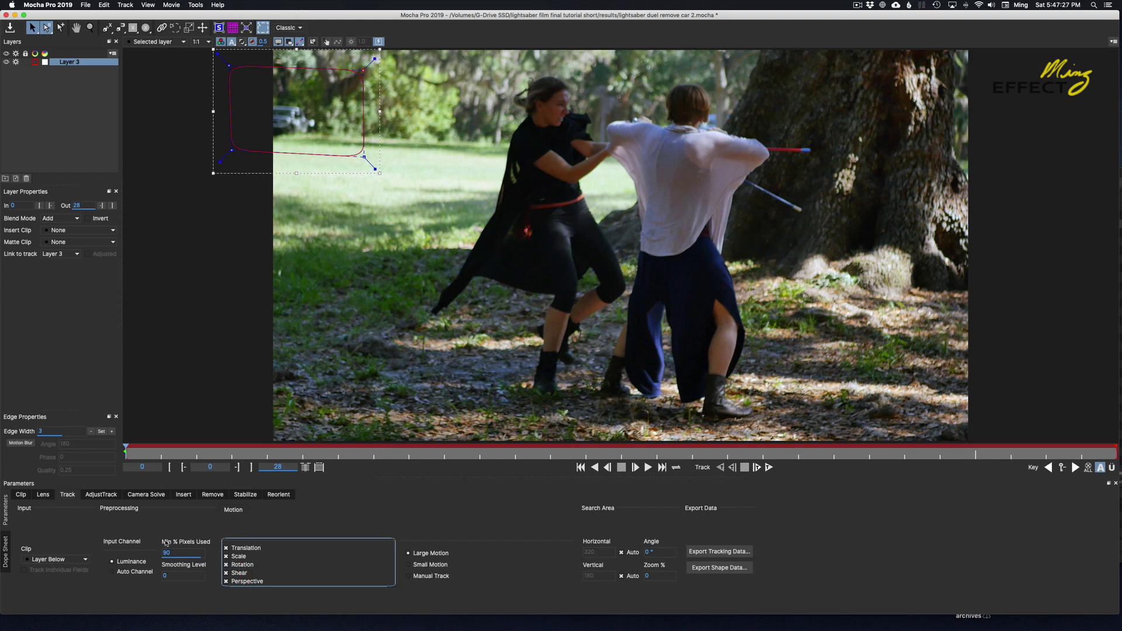
{"action": "double_click", "coordinate": [171, 549]}
{"action": "type", "text": "100"}
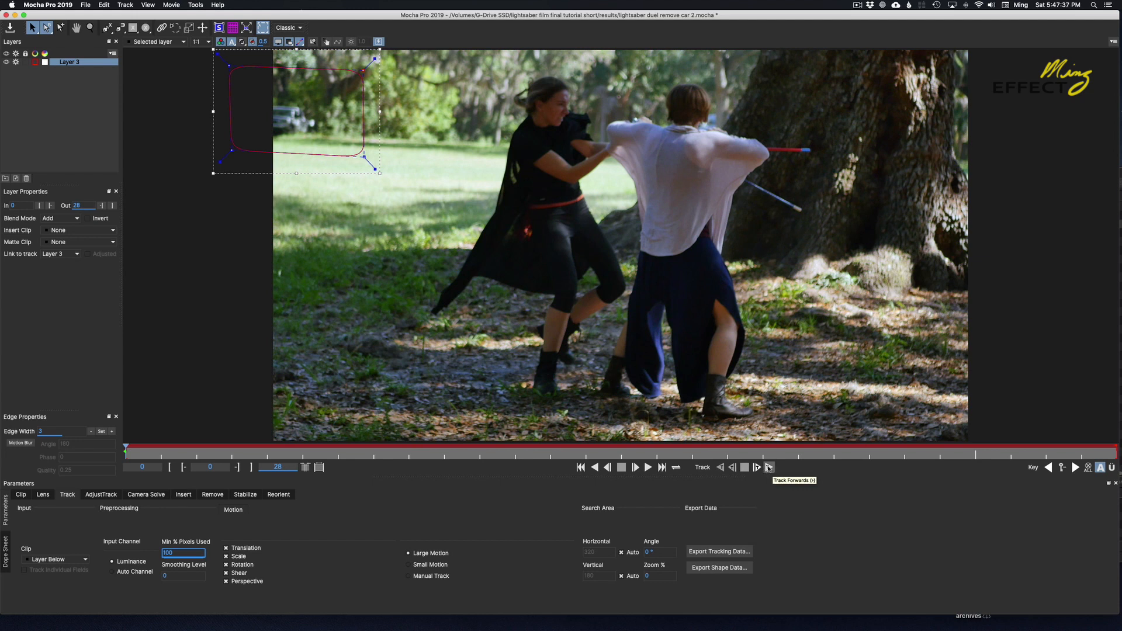
{"action": "left_click", "coordinate": [769, 468]}
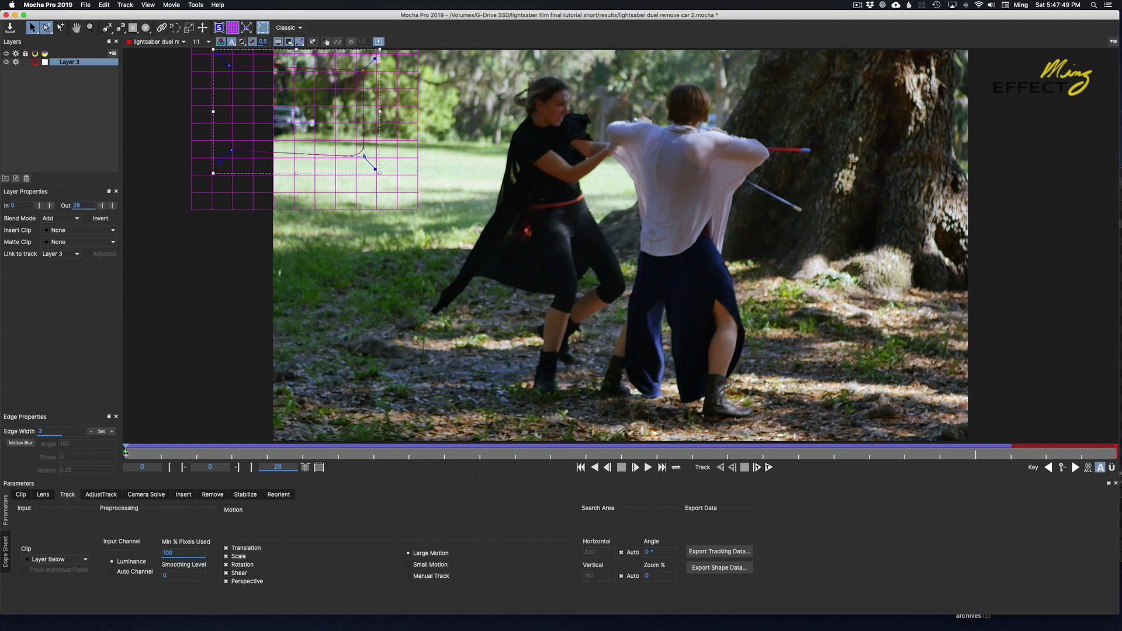
- Scrub the tracked frames to check the planar grid against the background, and hide the grid
{"action": "left_click_drag", "start_coordinate": [135, 454], "coordinate": [100, 438]}
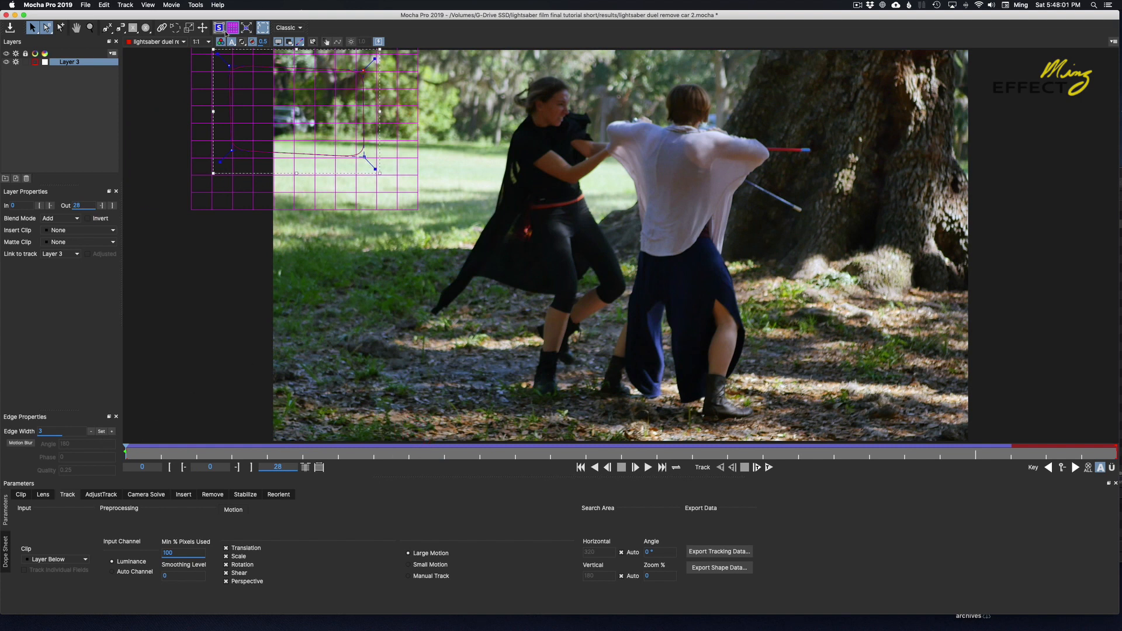
{"action": "left_click", "coordinate": [233, 28]}
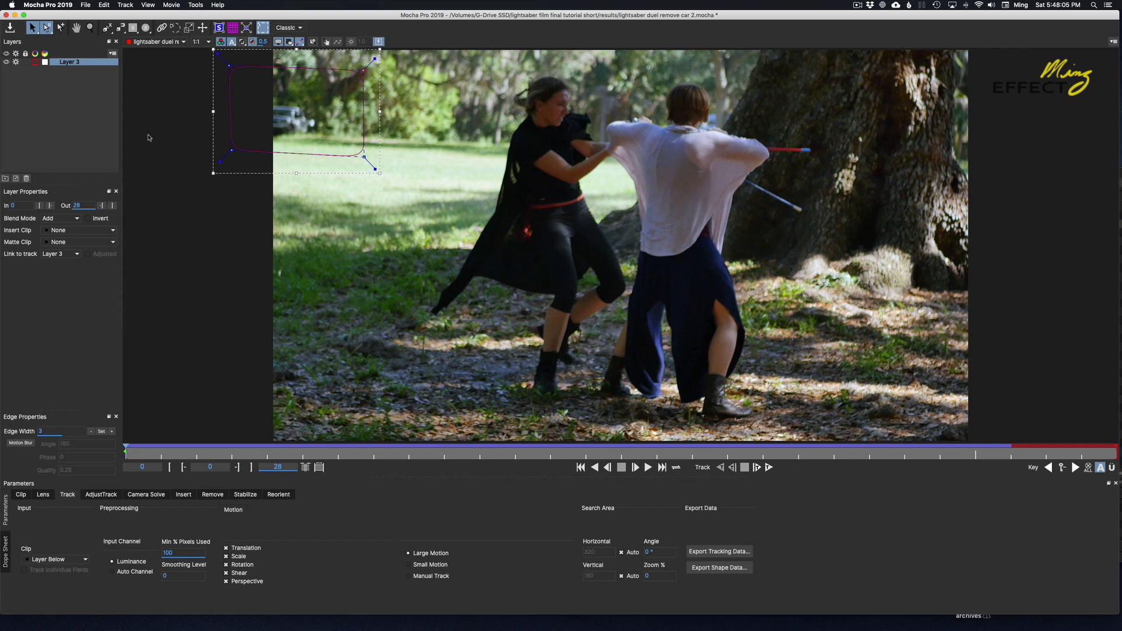
- Rename Layer 3 as bg and duplicate the layer
{"action": "double_click", "coordinate": [75, 62]}
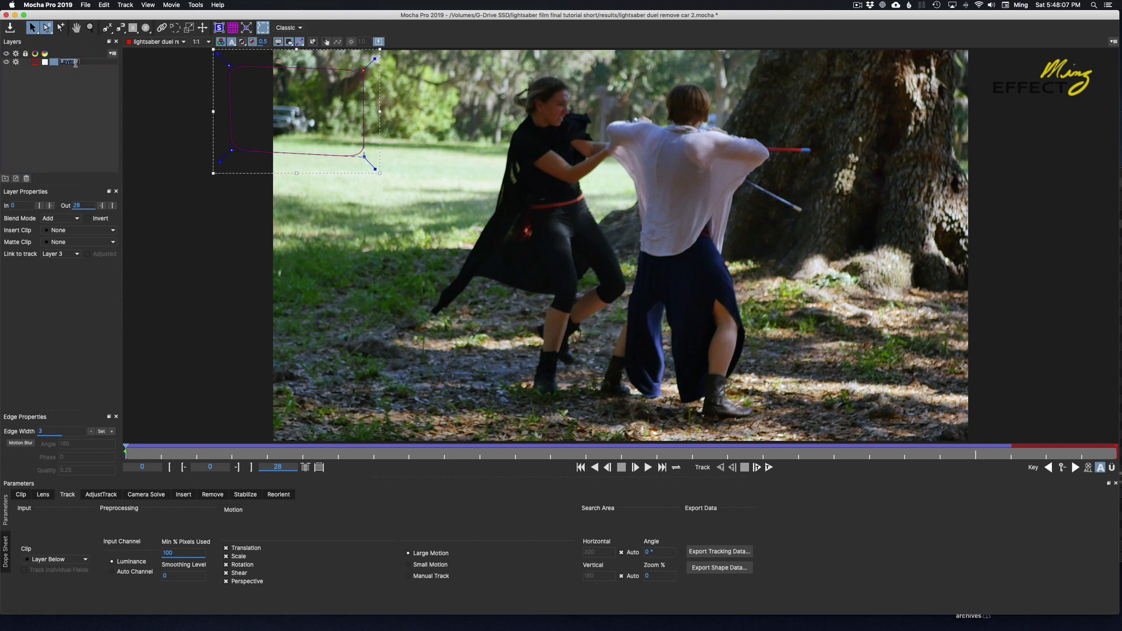
{"action": "type", "text": "bg"}
{"action": "key", "text": "Return"}
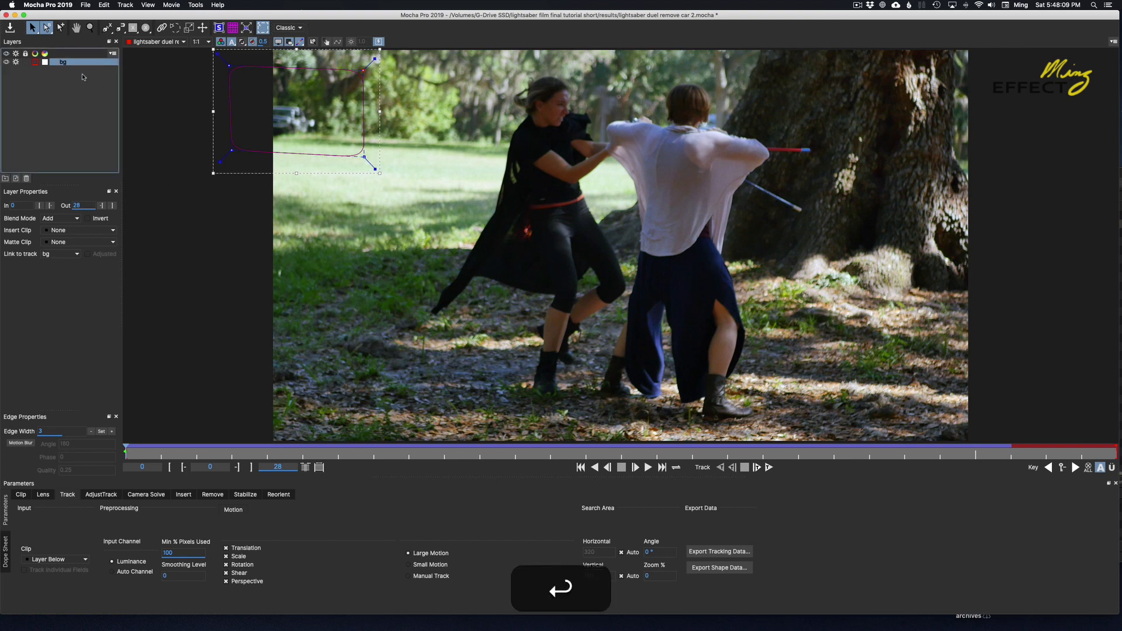
{"action": "key", "text": "super+d"}
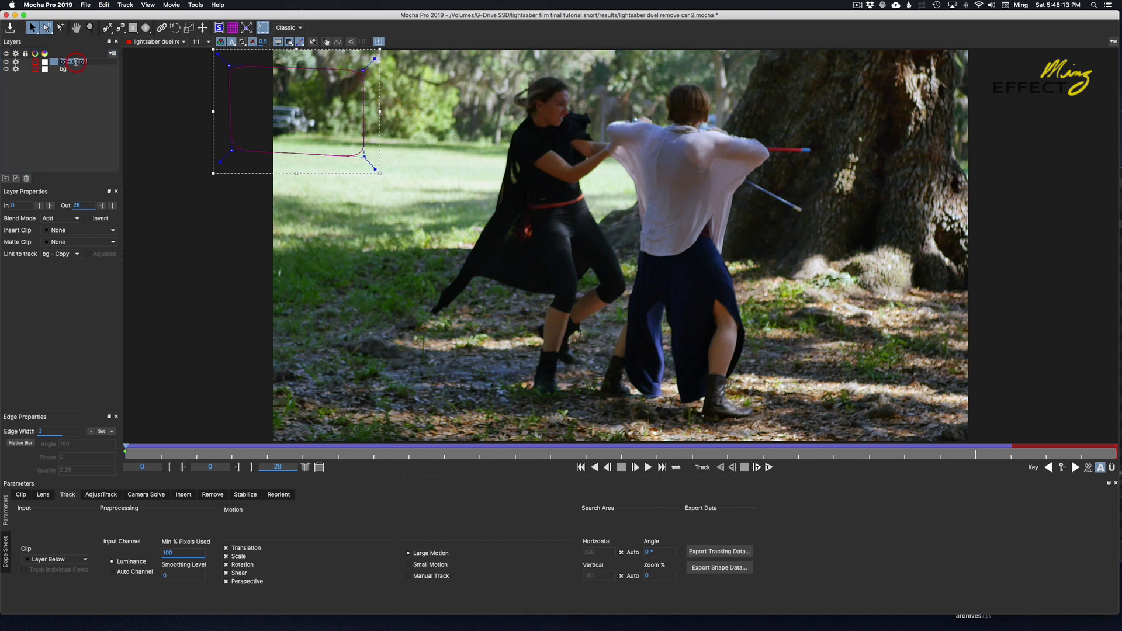
- Rename the duplicated background layer as remove
{"action": "double_click", "coordinate": [76, 62]}
{"action": "type", "text": "remo"}
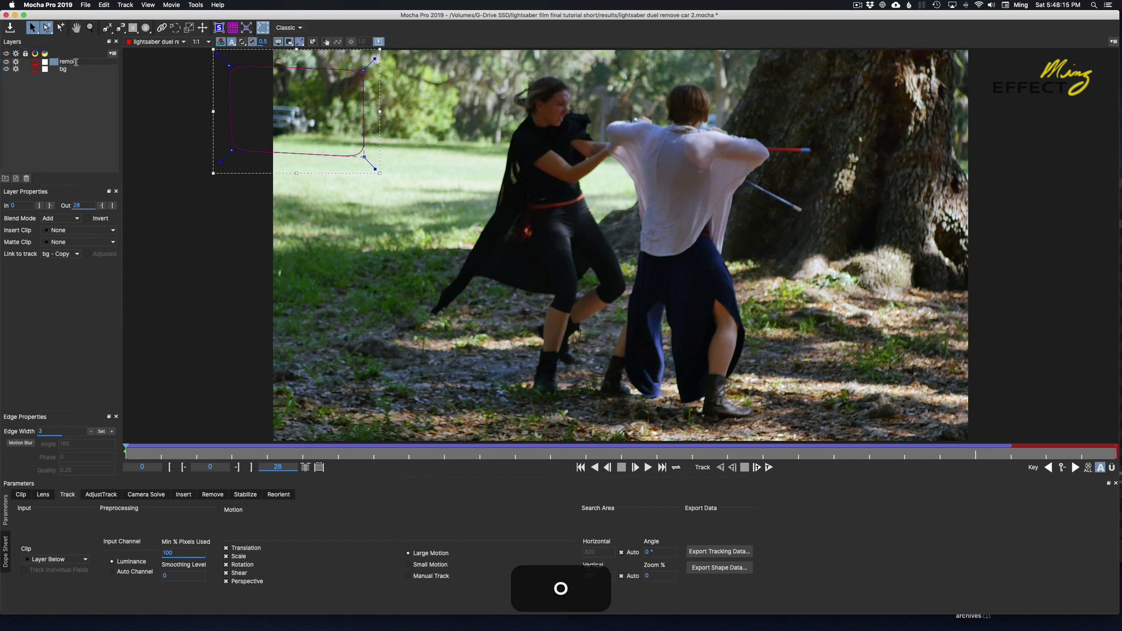
{"action": "type", "text": "ve"}
{"action": "key", "text": "Return"}
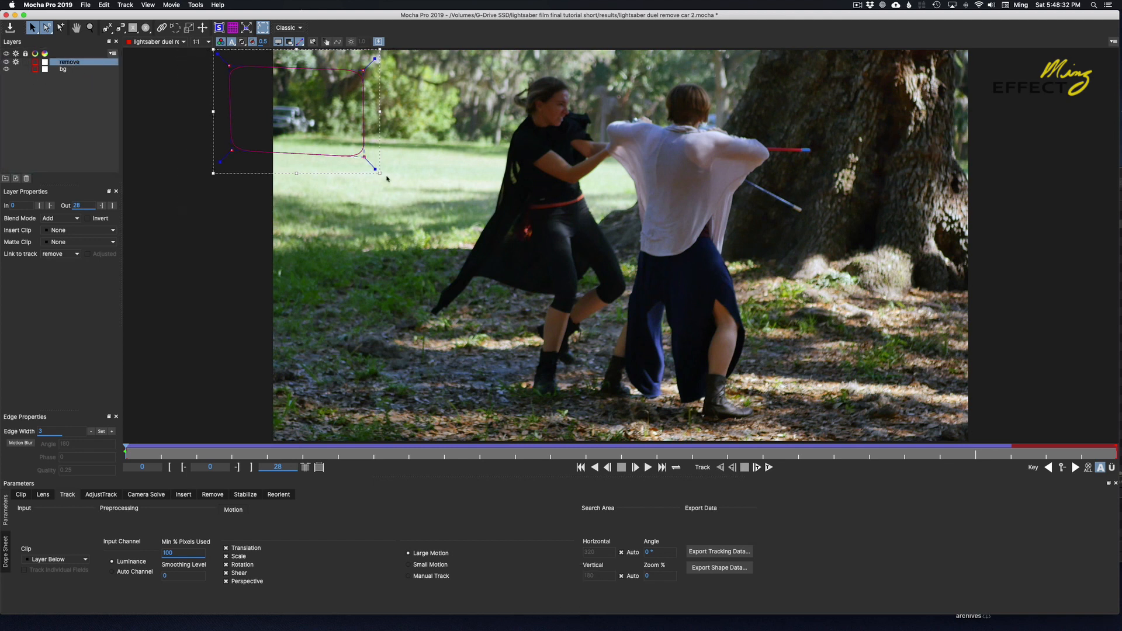
- Pull the four corners of the remove layer's spline inward to tighten it around the car, and check it over the first frames
{"action": "left_click", "coordinate": [365, 157]}
{"action": "left_click_drag", "start_coordinate": [377, 172], "coordinate": [358, 155]}
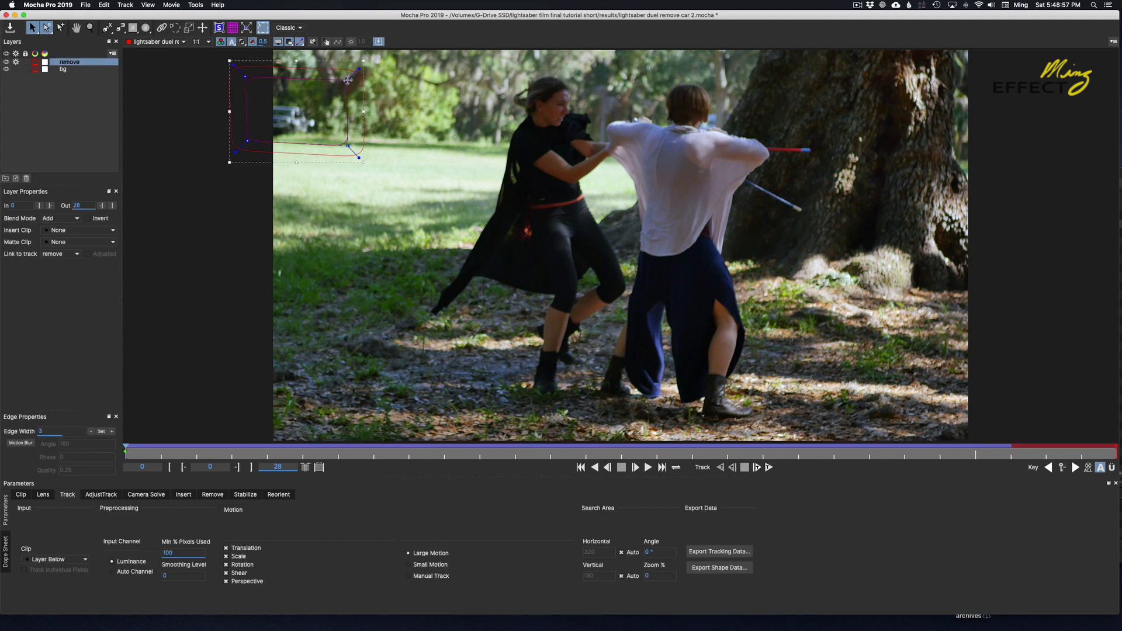
{"action": "left_click_drag", "start_coordinate": [347, 81], "coordinate": [337, 86]}
{"action": "left_click_drag", "start_coordinate": [347, 145], "coordinate": [336, 145]}
{"action": "left_click_drag", "start_coordinate": [245, 76], "coordinate": [250, 84]}
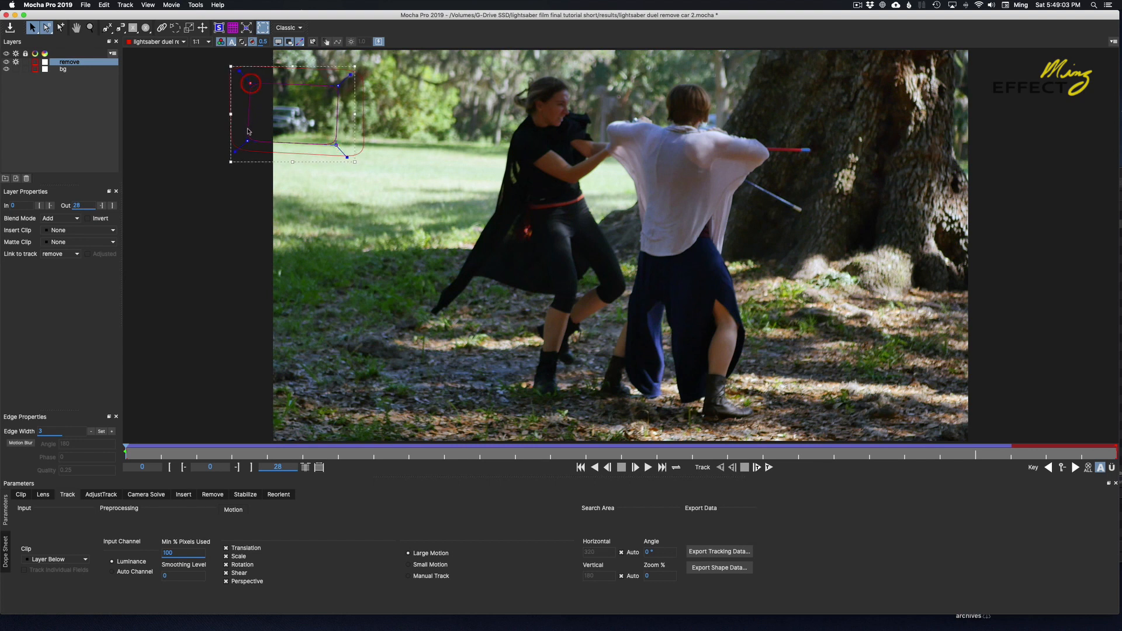
{"action": "left_click_drag", "start_coordinate": [248, 141], "coordinate": [252, 140]}
{"action": "left_click_drag", "start_coordinate": [338, 86], "coordinate": [333, 86]}
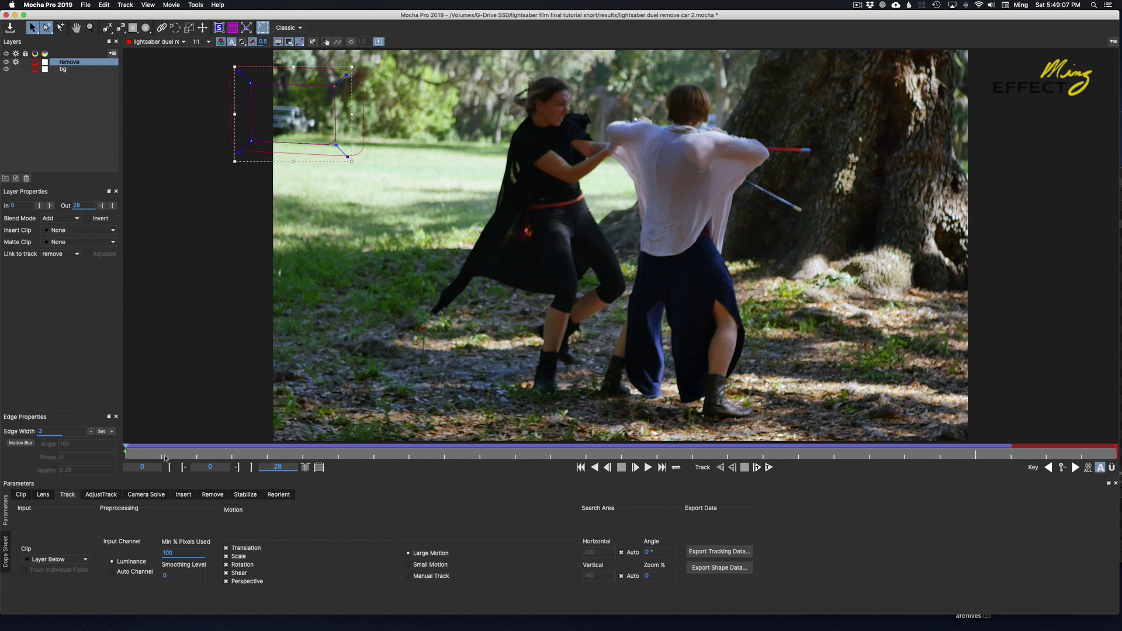
{"action": "left_click", "coordinate": [130, 451]}
{"action": "left_click", "coordinate": [152, 450]}
{"action": "mouse_move", "coordinate": [125, 449]}
{"action": "left_mouse_down"}
{"action": "mouse_move", "coordinate": [376, 454]}
{"action": "mouse_move", "coordinate": [123, 460]}
{"action": "left_mouse_up"}
- Set the removal's illumination model to Interpolate and create a clean plate at frame 0 named Clean Plate lightsaber duel remove car 20.TIFF
{"action": "left_click", "coordinate": [213, 496]}
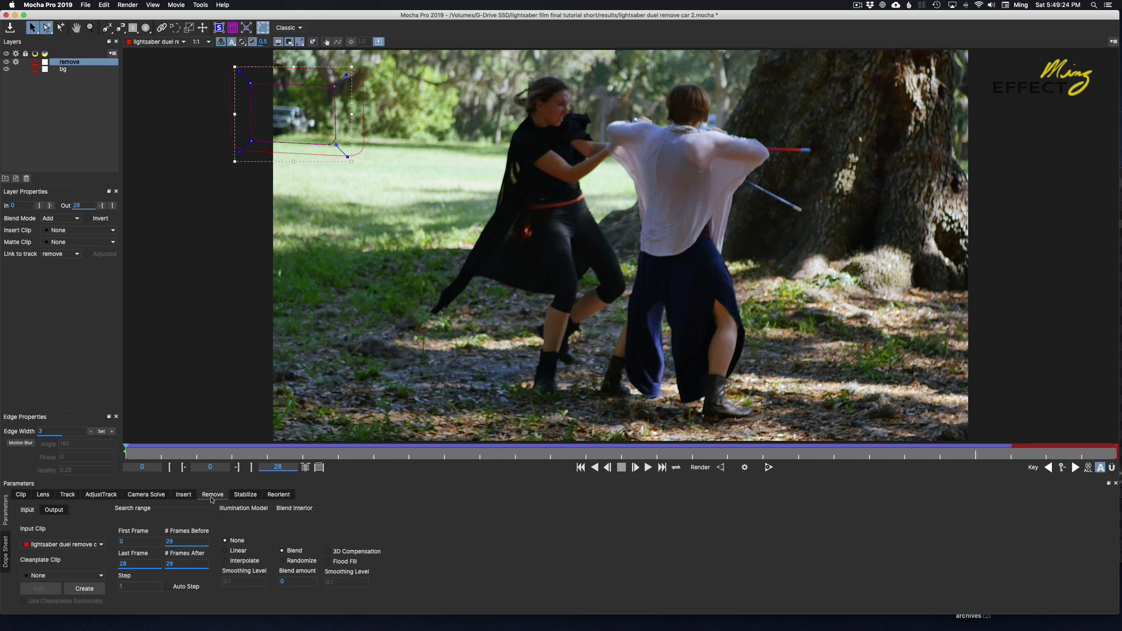
{"action": "left_click", "coordinate": [242, 562]}
{"action": "left_click", "coordinate": [83, 589]}
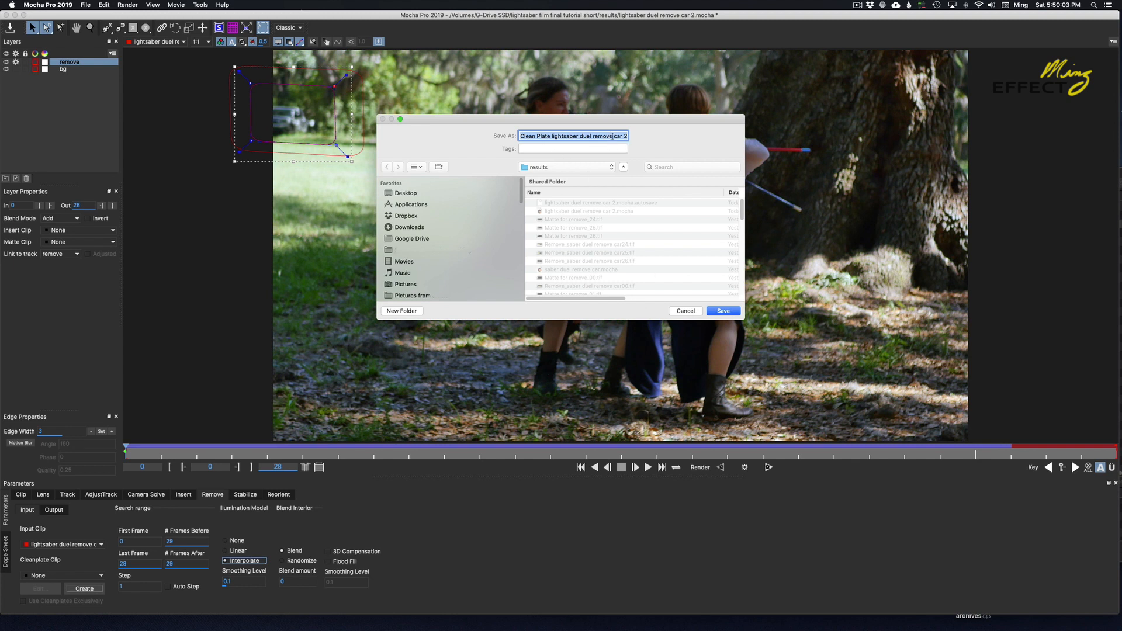
{"action": "key", "text": "Down"}
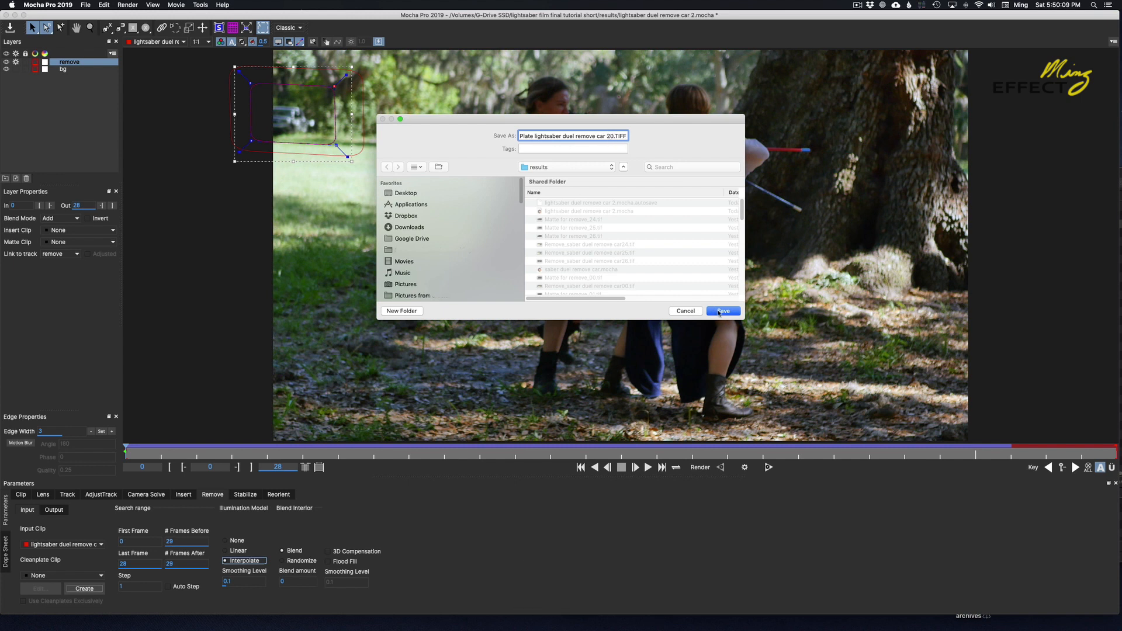
{"action": "left_click", "coordinate": [722, 311]}
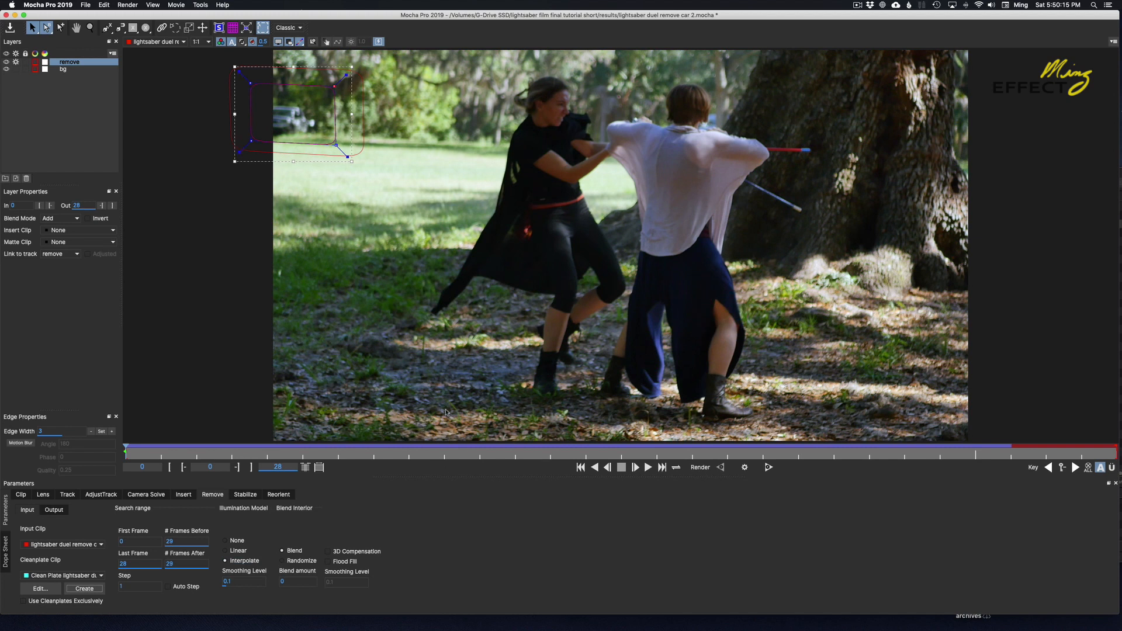
- Switch to the clean plate in Photoshop and paint over the car's front with the Healing Brush, sampling the nearby foliage
{"action": "left_click_drag", "start_coordinate": [434, 369], "coordinate": [454, 396]}
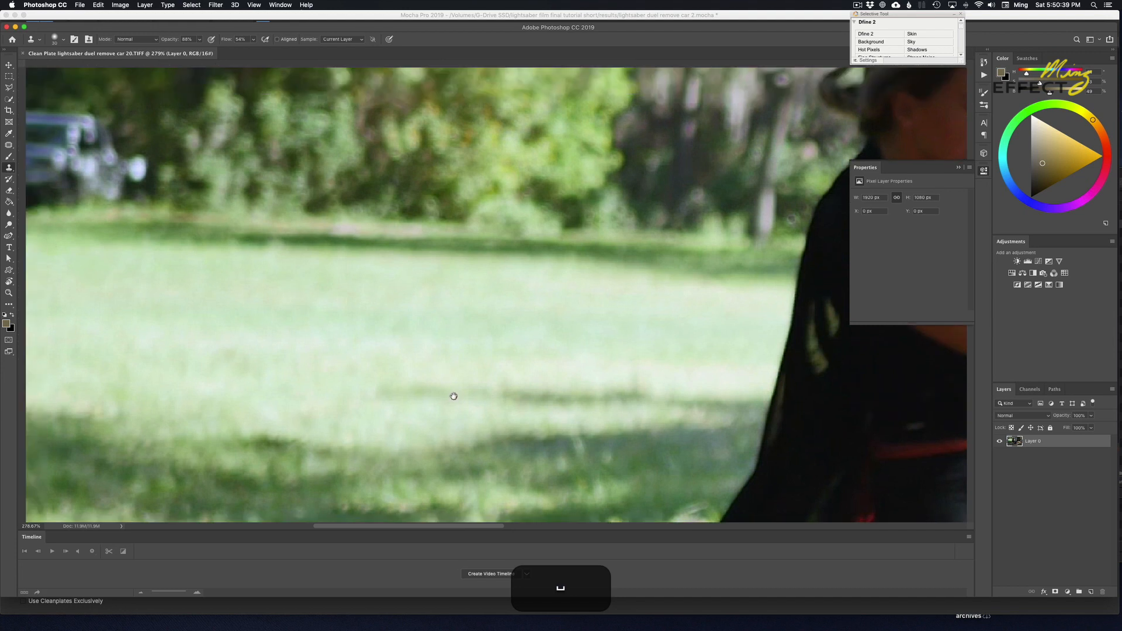
{"action": "mouse_move", "coordinate": [208, 217]}
{"action": "left_mouse_down"}
{"action": "mouse_move", "coordinate": [531, 408]}
{"action": "mouse_move", "coordinate": [421, 313]}
{"action": "left_mouse_up"}
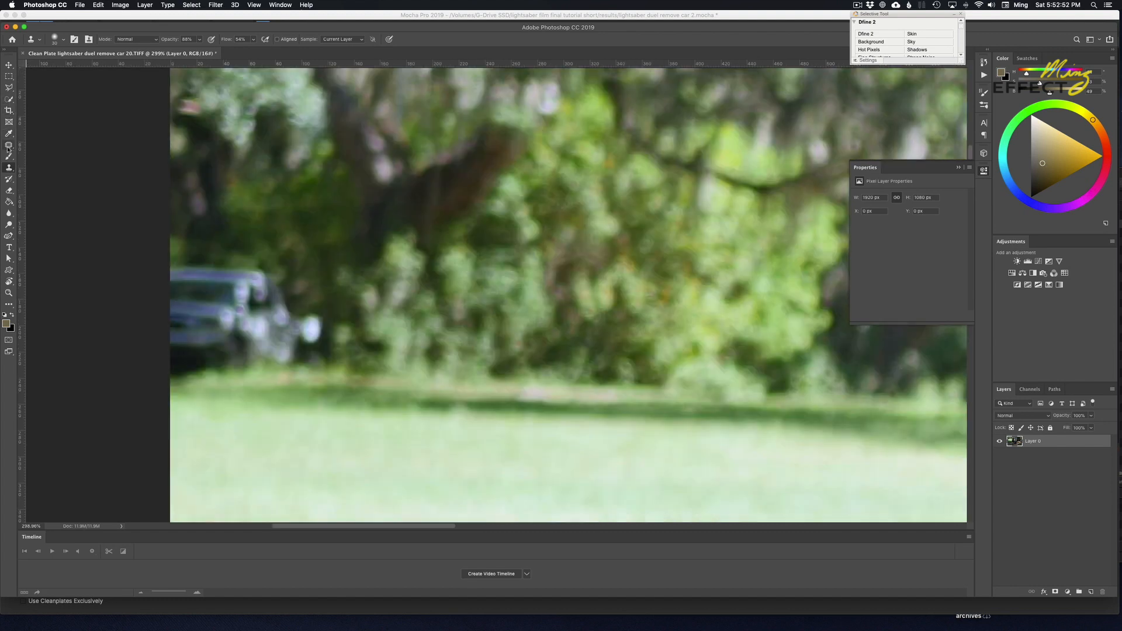
{"action": "left_click", "coordinate": [8, 145]}
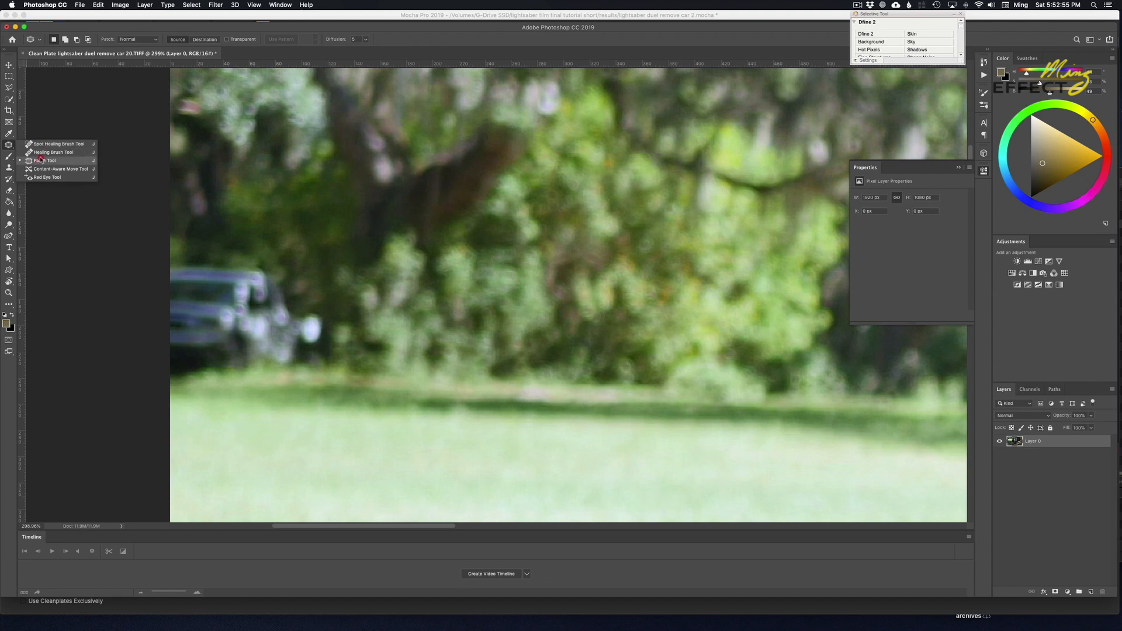
{"action": "left_click", "coordinate": [42, 152]}
{"action": "left_click", "coordinate": [313, 281], "text": "alt"}
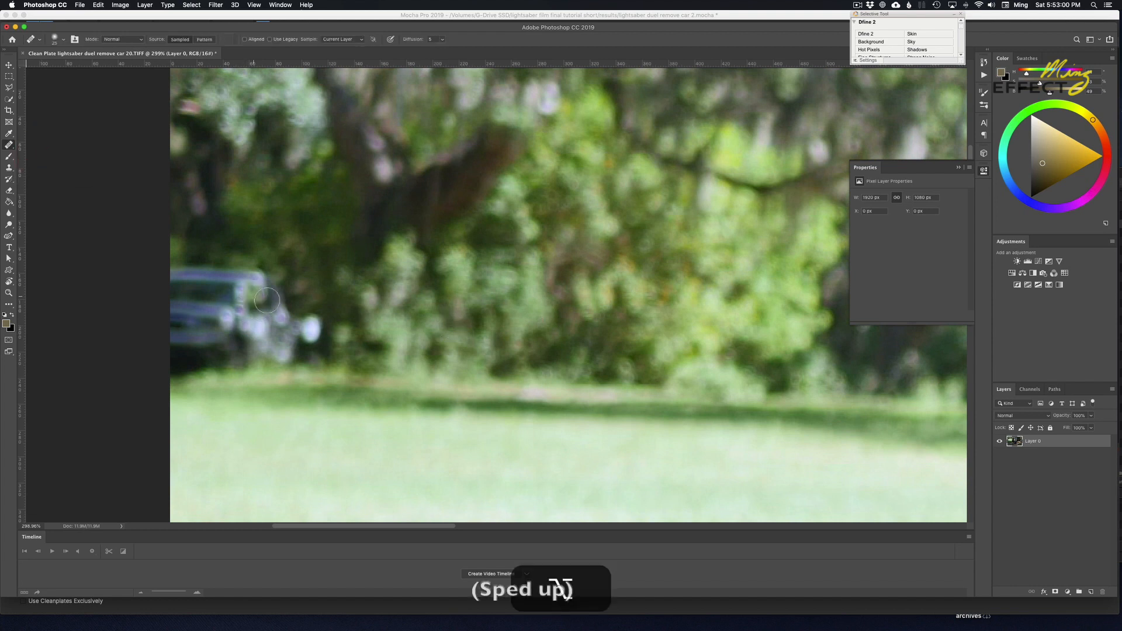
{"action": "mouse_move", "coordinate": [257, 277]}
{"action": "left_mouse_down"}
{"action": "mouse_move", "coordinate": [309, 328]}
{"action": "mouse_move", "coordinate": [257, 327]}
{"action": "left_mouse_up"}
- Set the Healing Brush diffusion to 1 and paint over more of the car's front end
{"action": "left_click", "coordinate": [442, 39]}
{"action": "left_click_drag", "start_coordinate": [444, 50], "coordinate": [417, 52]}
{"action": "left_click_drag", "start_coordinate": [251, 321], "coordinate": [274, 356]}
- Set the Healing Brush diffusion to 7 and heal over the car's hood, wheel and lower body with sampled bush texture
{"action": "left_click", "coordinate": [443, 39]}
{"action": "left_click_drag", "start_coordinate": [444, 50], "coordinate": [563, 54]}
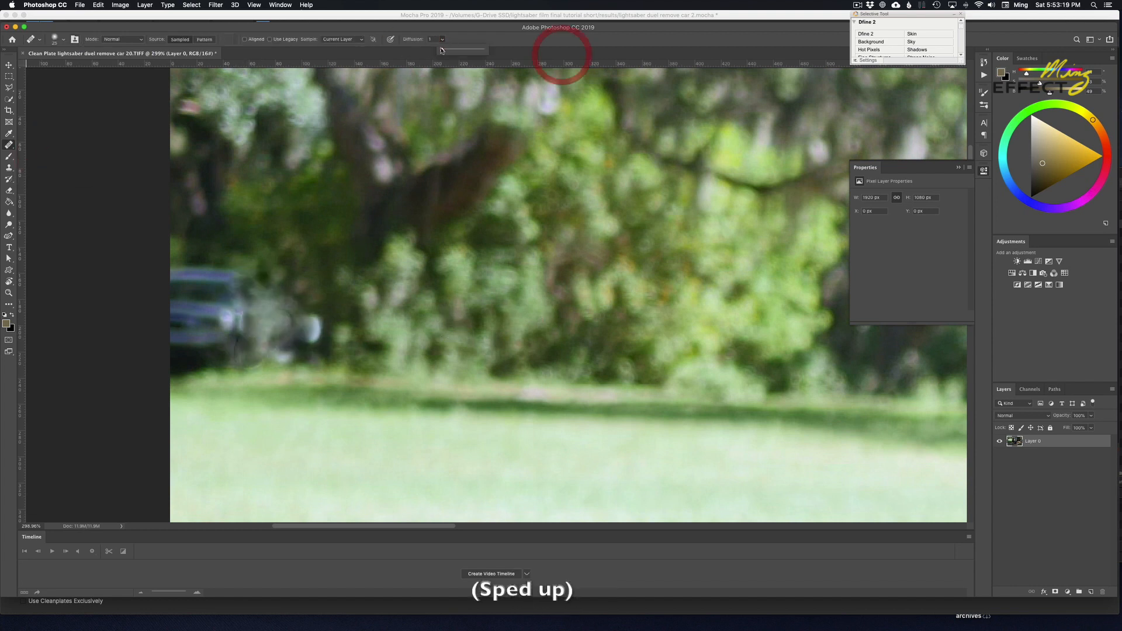
{"action": "left_click_drag", "start_coordinate": [260, 288], "coordinate": [240, 333]}
{"action": "left_click_drag", "start_coordinate": [254, 283], "coordinate": [211, 305]}
{"action": "left_click", "coordinate": [540, 348], "text": "alt"}
{"action": "left_click_drag", "start_coordinate": [314, 329], "coordinate": [261, 350]}
{"action": "mouse_move", "coordinate": [192, 346]}
{"action": "left_mouse_down"}
{"action": "mouse_move", "coordinate": [248, 296]}
{"action": "mouse_move", "coordinate": [298, 289]}
{"action": "left_mouse_up"}
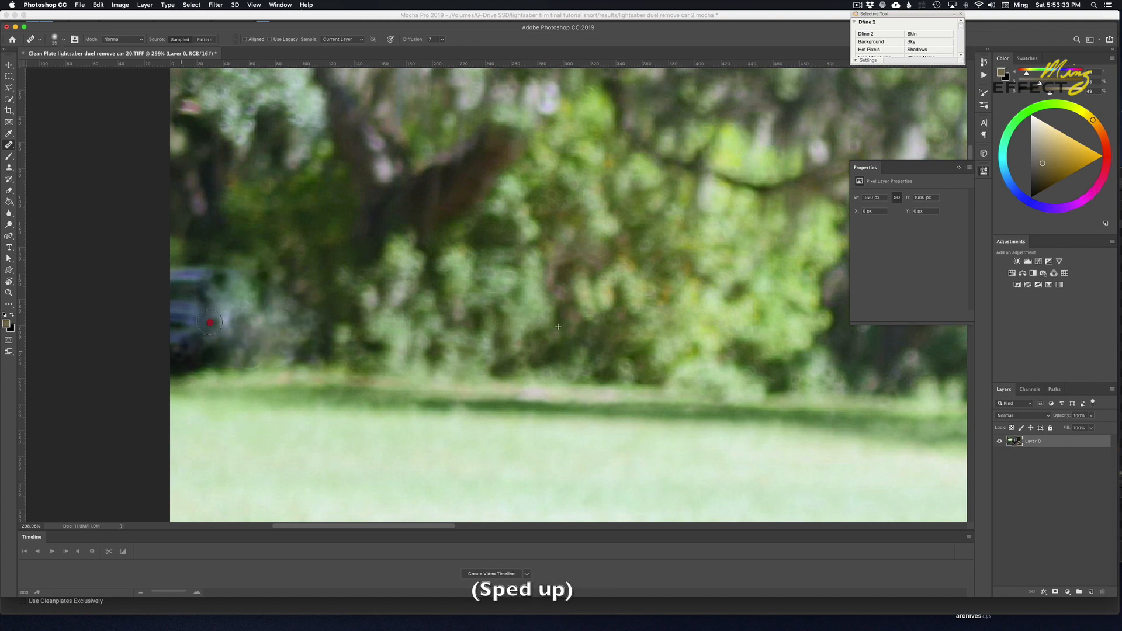
- Heal away the remaining parts of the car at the frame edge, resampling from the dark foliage beside it
{"action": "left_click", "coordinate": [230, 356]}
{"action": "mouse_move", "coordinate": [226, 268]}
{"action": "left_mouse_down"}
{"action": "mouse_move", "coordinate": [300, 277]}
{"action": "mouse_move", "coordinate": [232, 325]}
{"action": "left_mouse_up"}
{"action": "left_click", "coordinate": [330, 269], "text": "alt"}
{"action": "left_click", "coordinate": [222, 317]}
{"action": "left_click", "coordinate": [211, 276]}
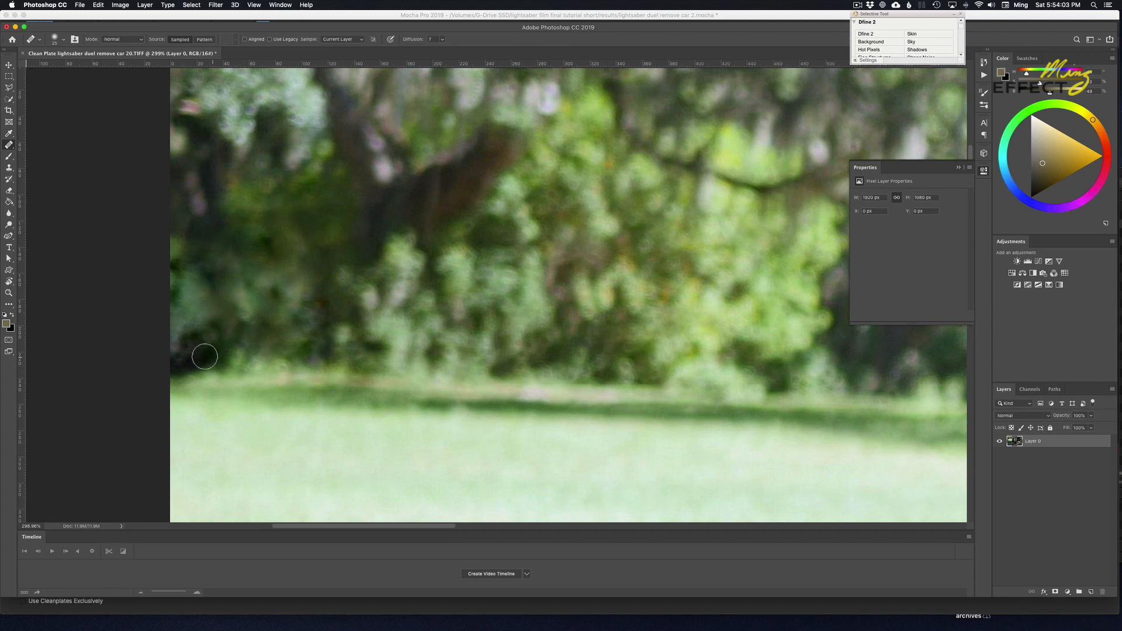
- Retouch the dark patch at the frame edge just above the grass with the Healing Brush, using a fresh sample
{"action": "key", "text": "super+0"}
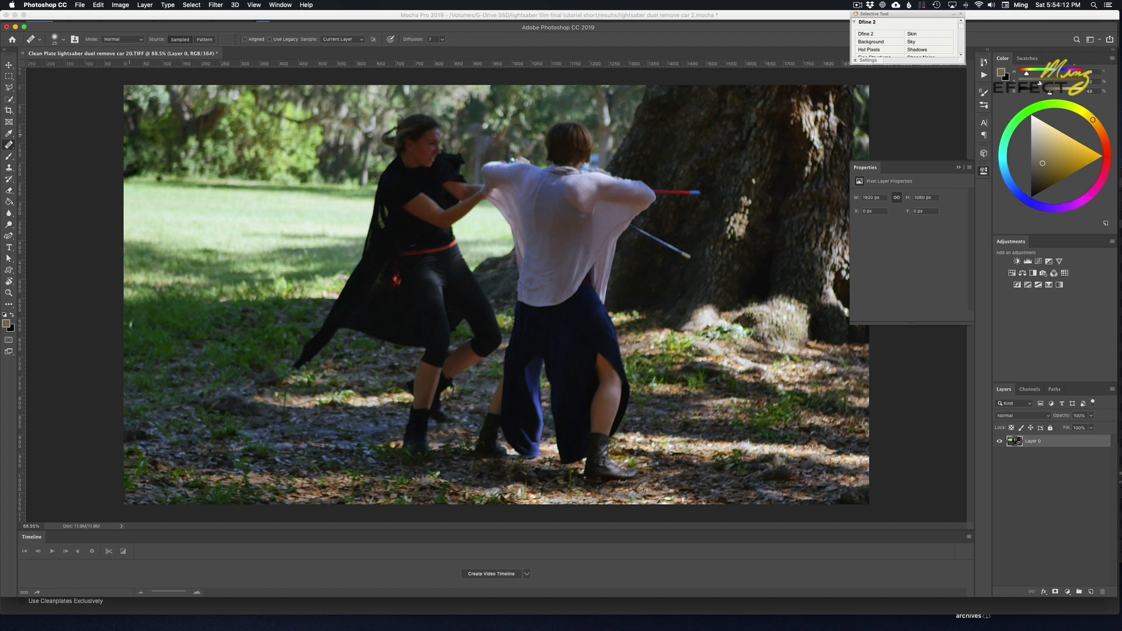
{"action": "scroll", "coordinate": [156, 181], "scroll_direction": "up", "scroll_amount": 5}
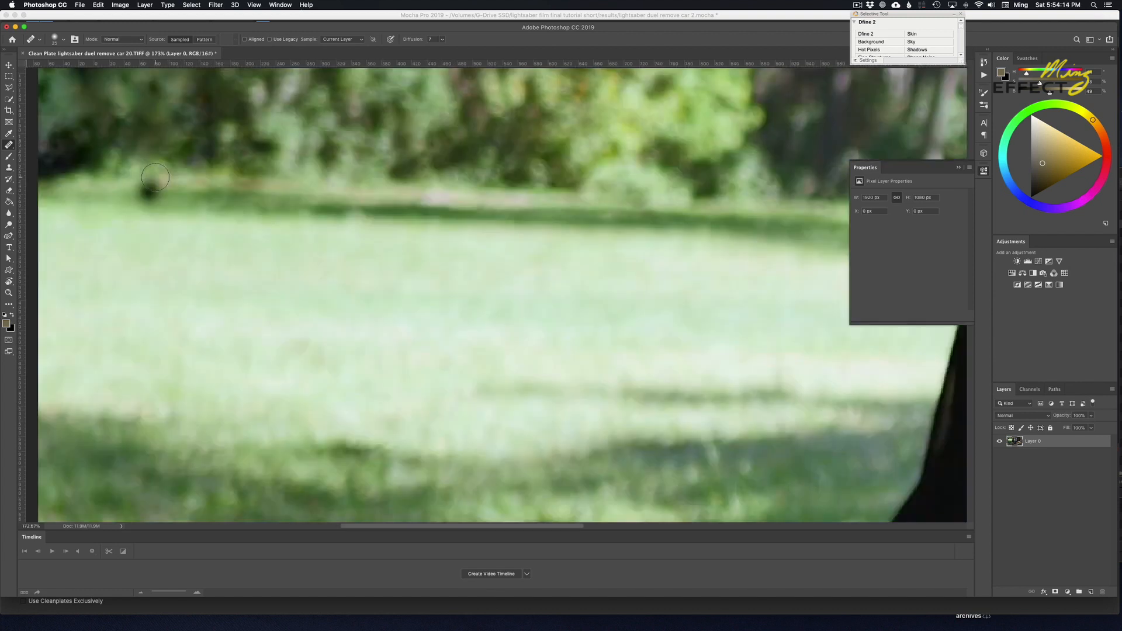
{"action": "left_click_drag", "start_coordinate": [150, 163], "coordinate": [268, 278]}
{"action": "key", "text": "ctrl+r"}
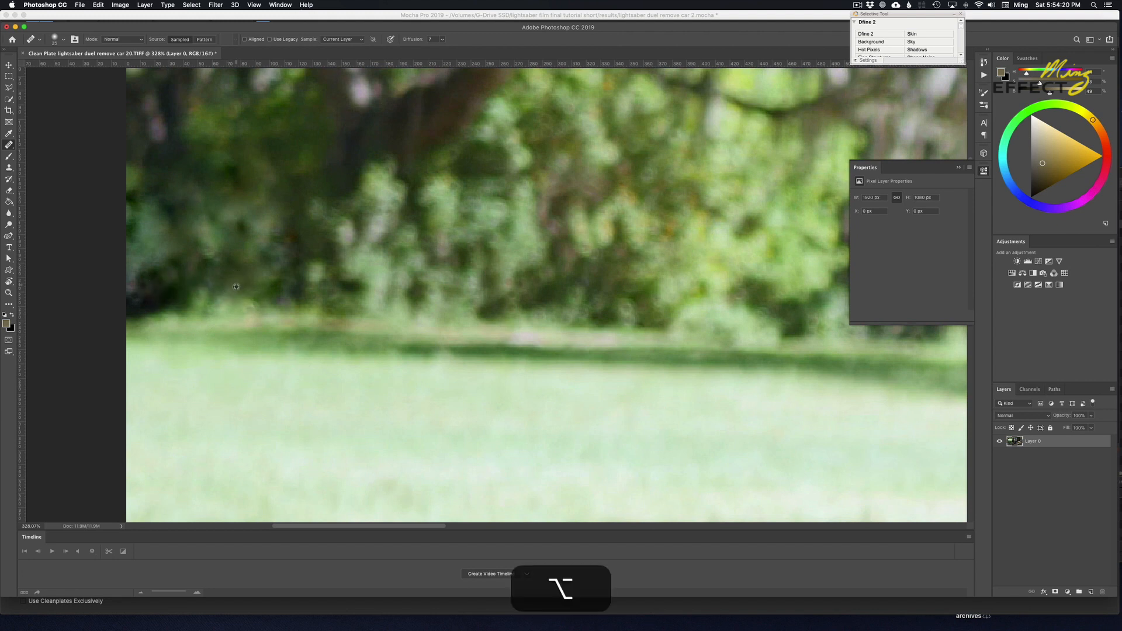
{"action": "left_click", "coordinate": [131, 300], "text": "alt"}
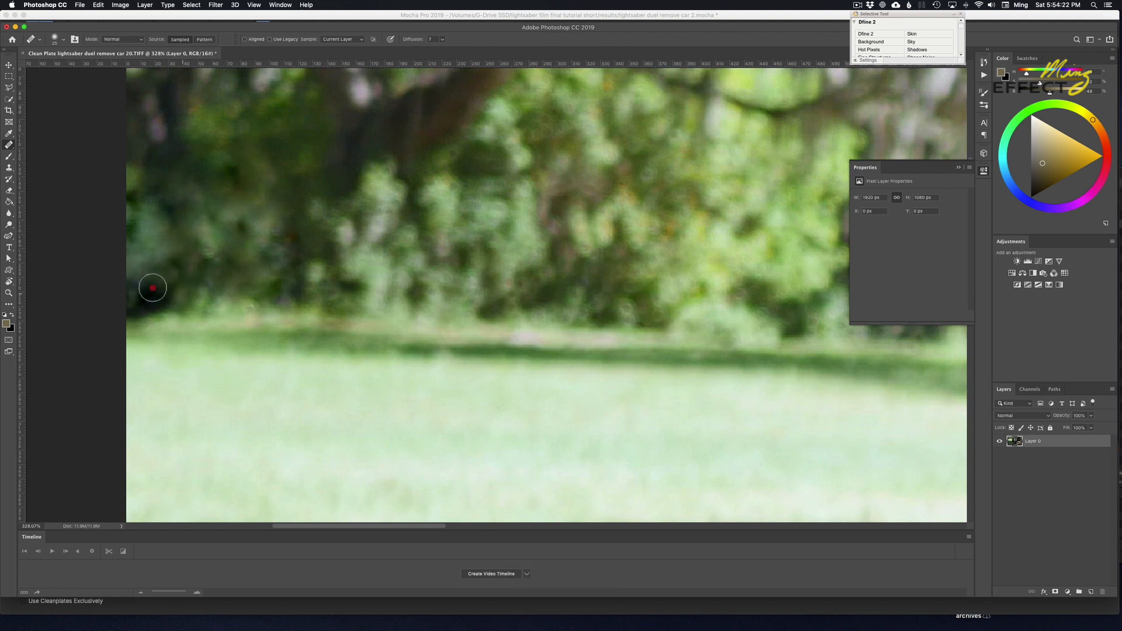
{"action": "left_click", "coordinate": [150, 303]}
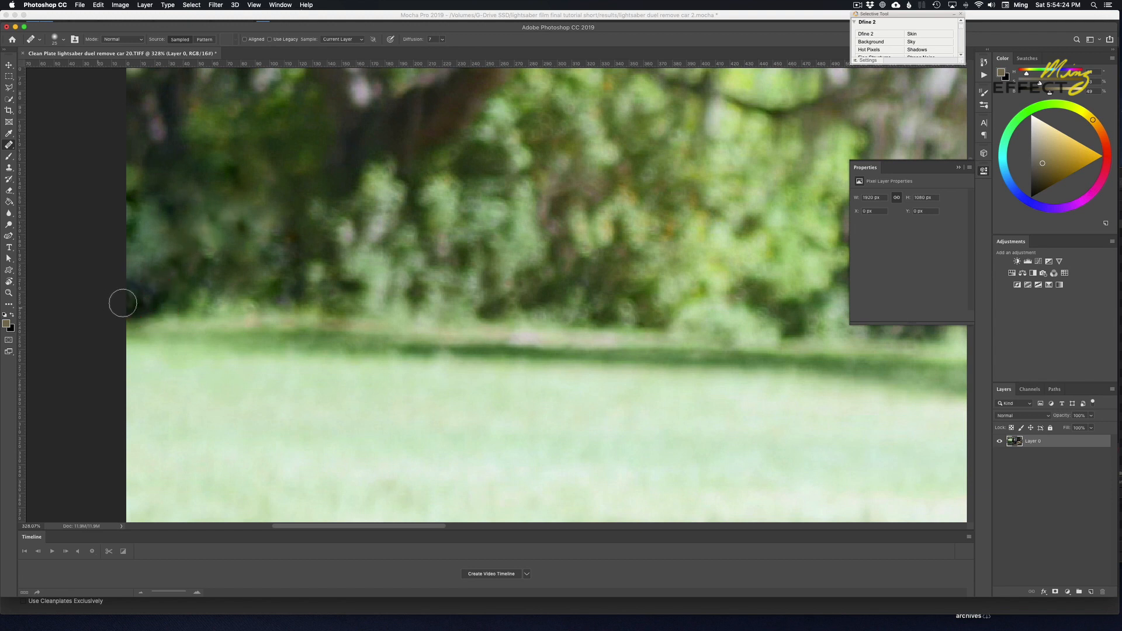
{"action": "left_click", "coordinate": [160, 296]}
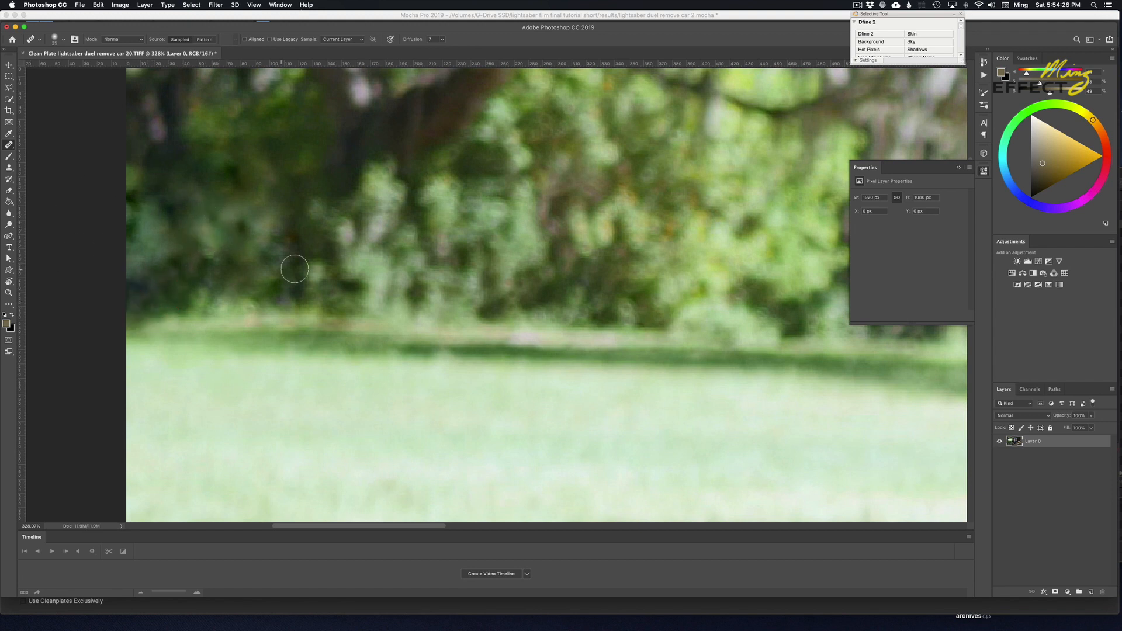
- Check the retouched clean plate at full frame, save it, and switch back to Mocha Pro
{"action": "scroll", "coordinate": [294, 264], "scroll_direction": "down", "scroll_amount": 3}
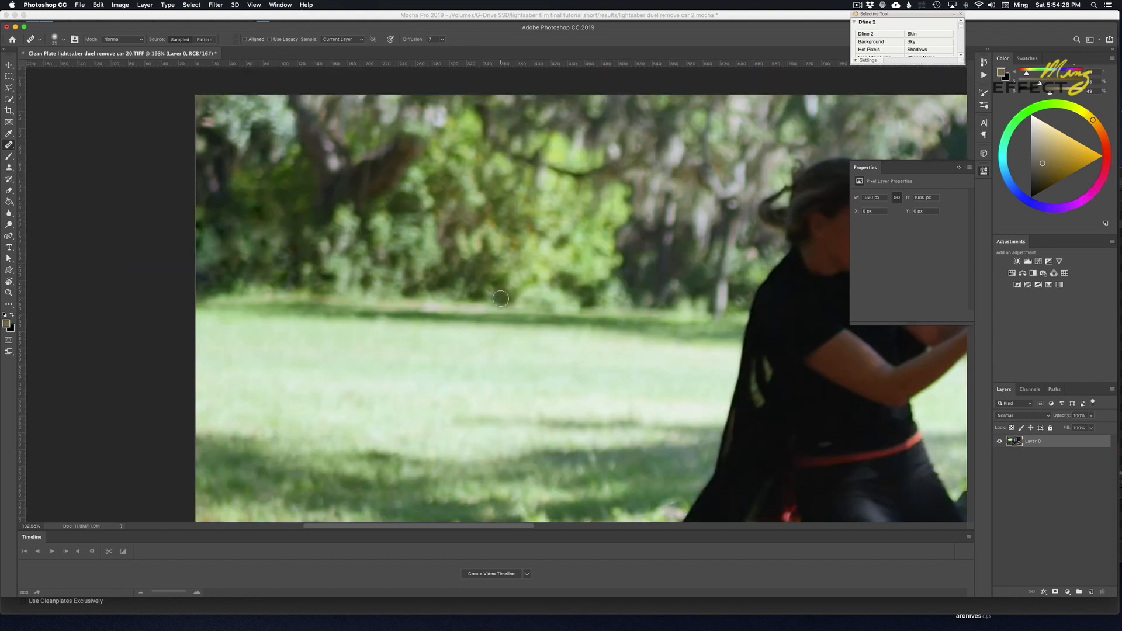
{"action": "key", "text": "space"}
{"action": "left_click_drag", "start_coordinate": [502, 295], "coordinate": [408, 292]}
{"action": "scroll", "coordinate": [408, 280], "scroll_direction": "down", "scroll_amount": 5}
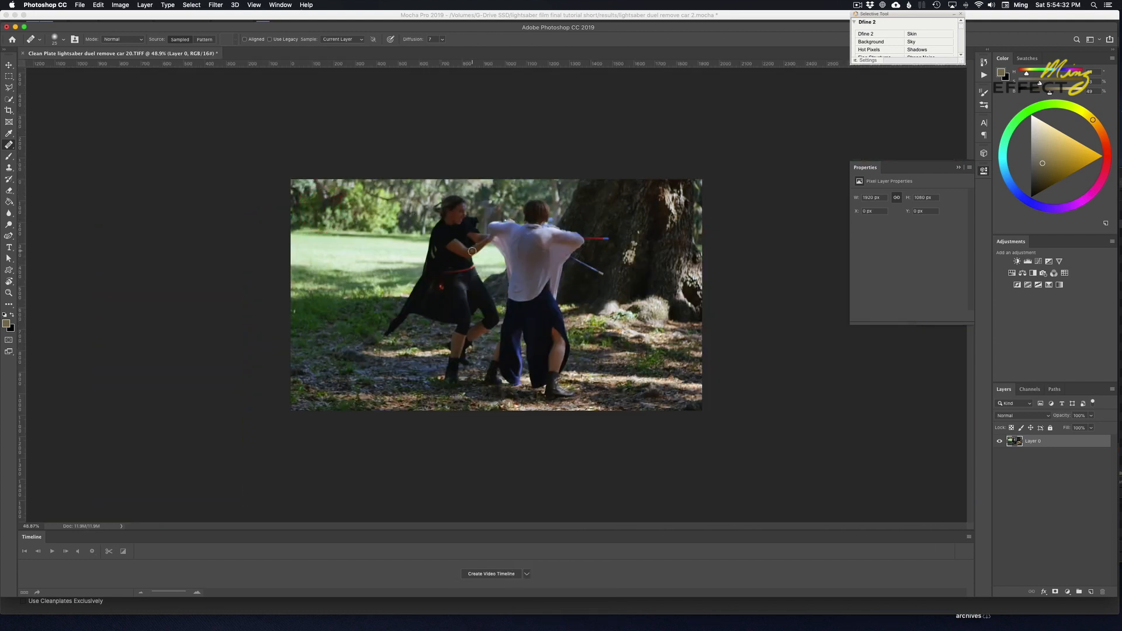
{"action": "scroll", "coordinate": [473, 249], "scroll_direction": "up", "scroll_amount": 2}
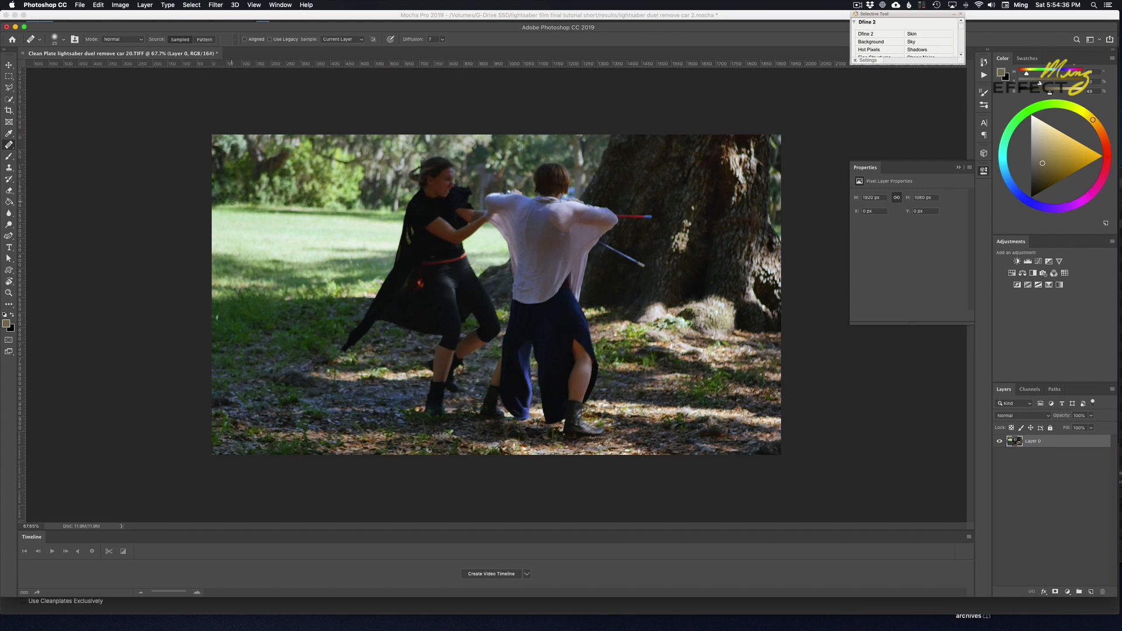
{"action": "key", "text": "super+s"}
{"action": "key", "text": "super+Tab"}
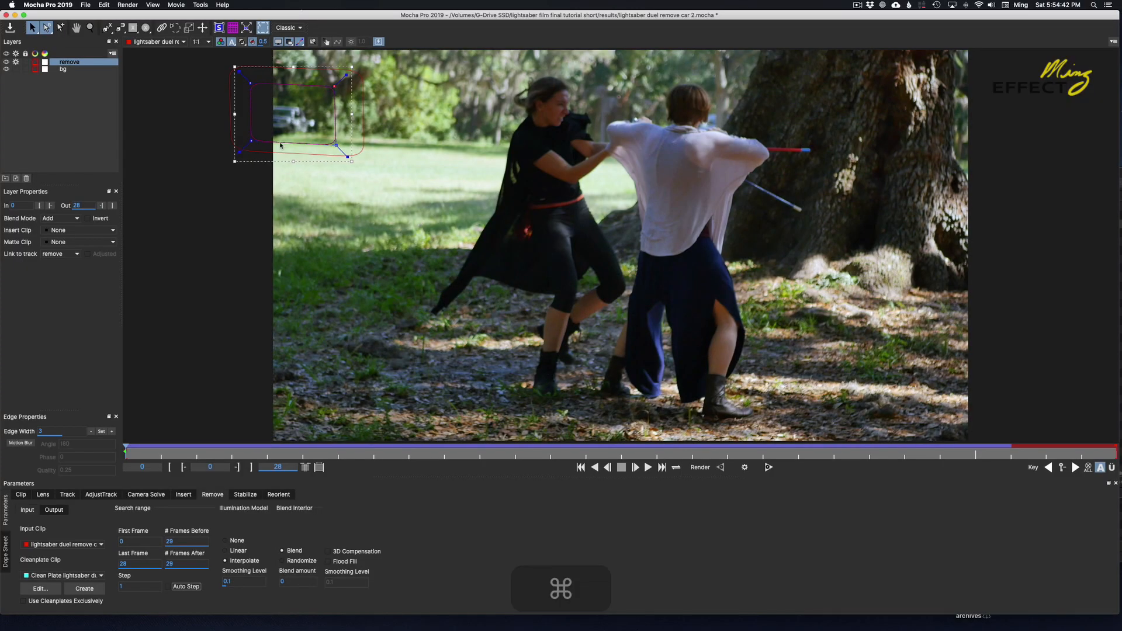
- Render the removal forward using clean plates exclusively, and scrub the rendered frames to check them
{"action": "left_click", "coordinate": [52, 601]}
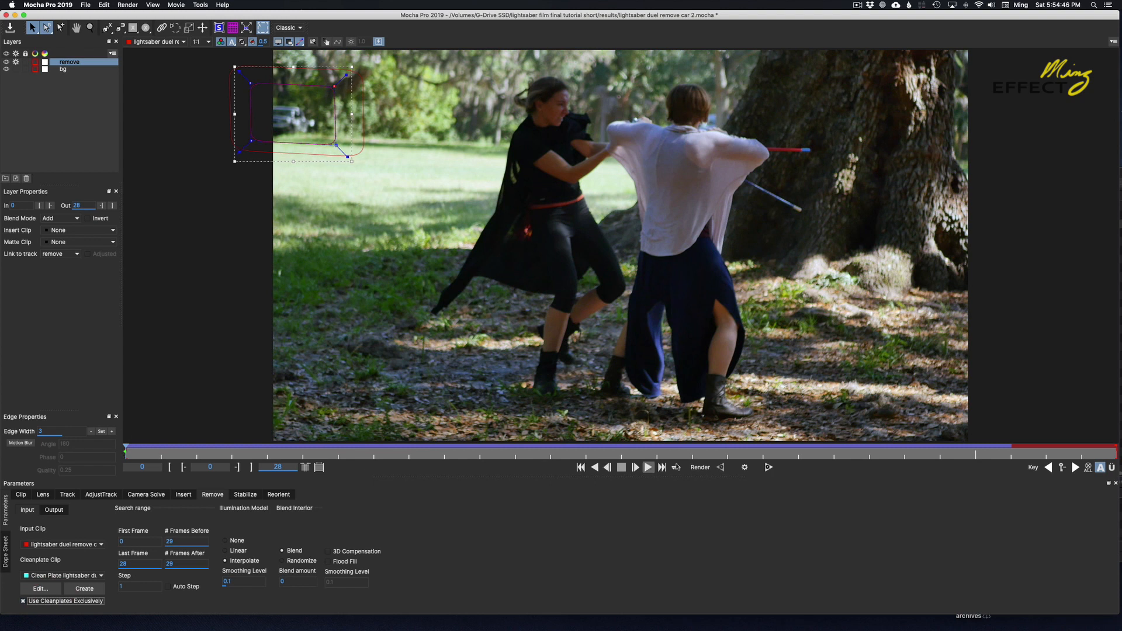
{"action": "left_click", "coordinate": [744, 467]}
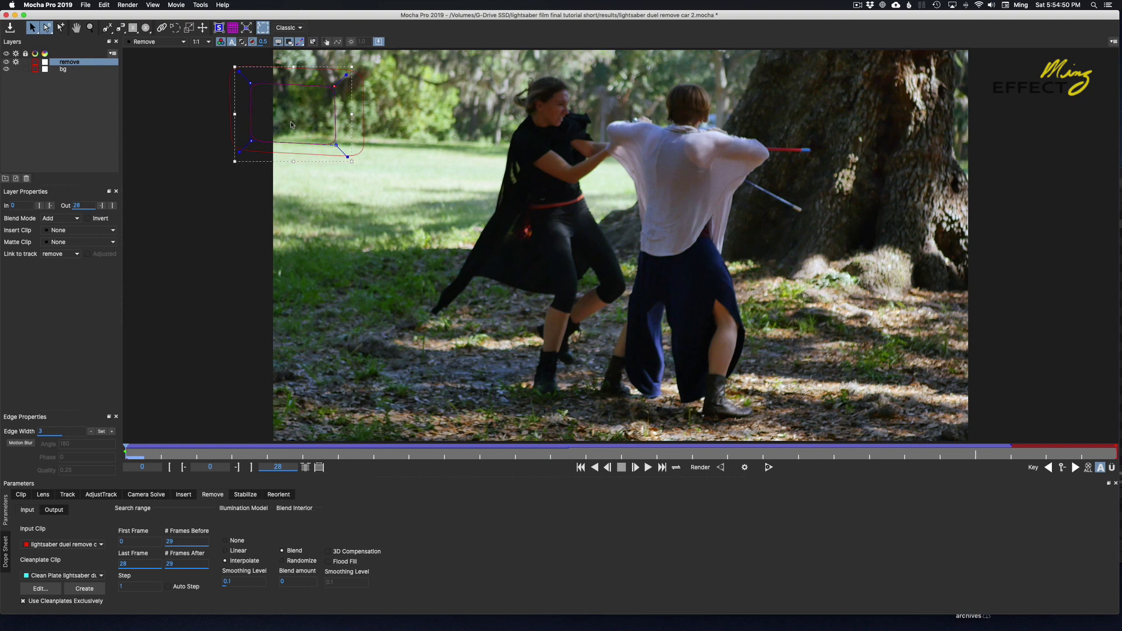
{"action": "left_click", "coordinate": [768, 467]}
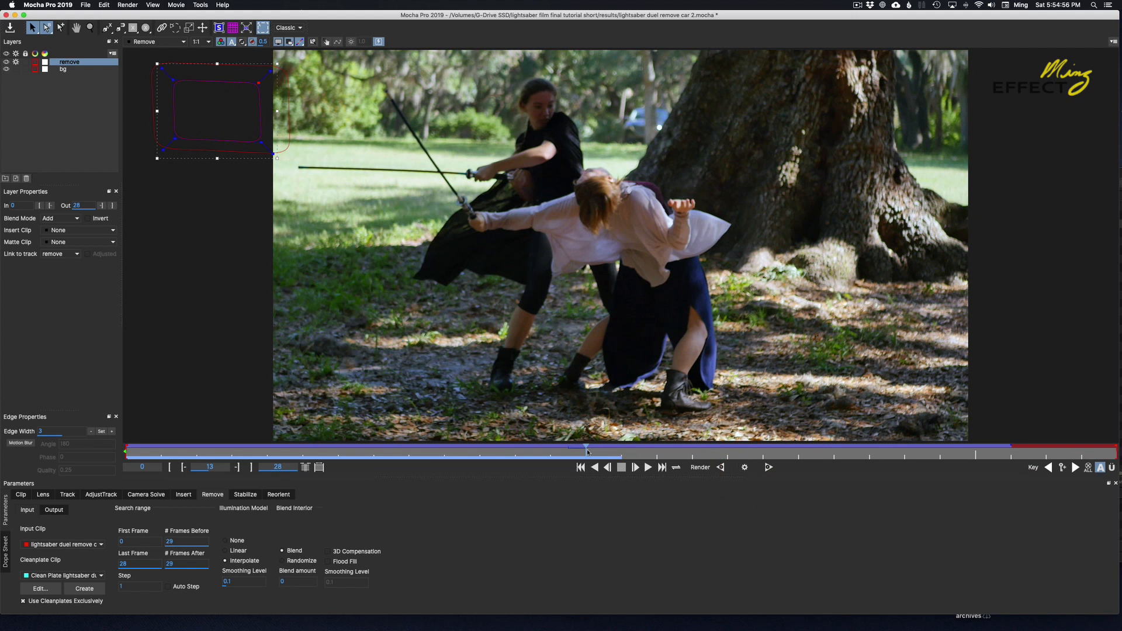
{"action": "left_click_drag", "start_coordinate": [555, 449], "coordinate": [158, 458]}
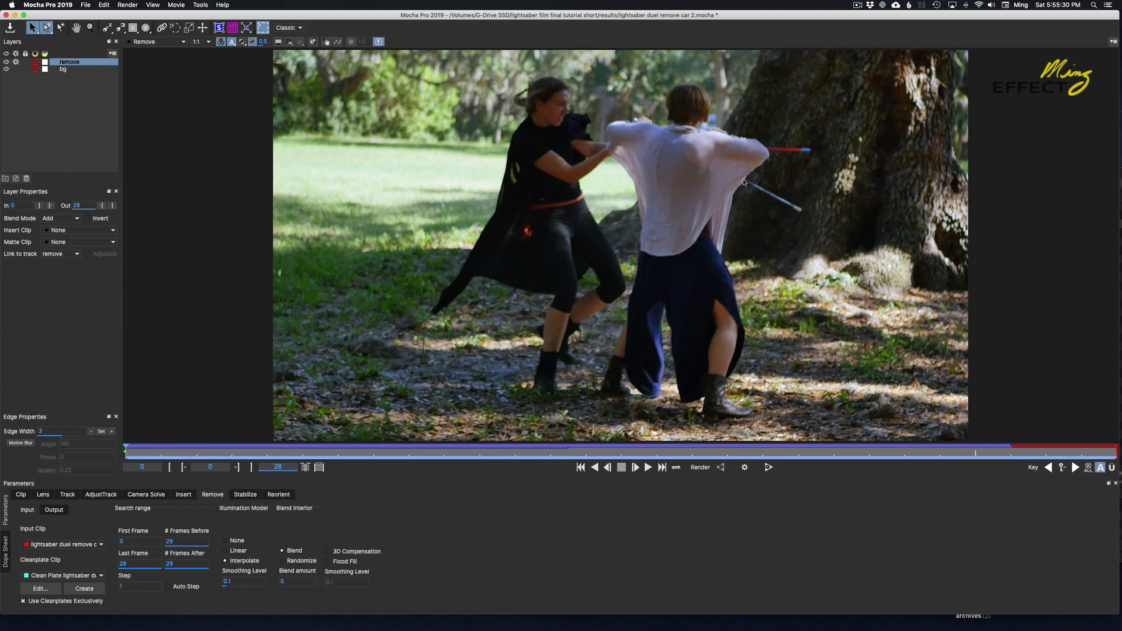
- Export the rendered Remove clip as lightsaber car2 removed.mov with Apple ProRes 4444 compression at 24 frames per second
{"action": "left_click", "coordinate": [82, 4]}
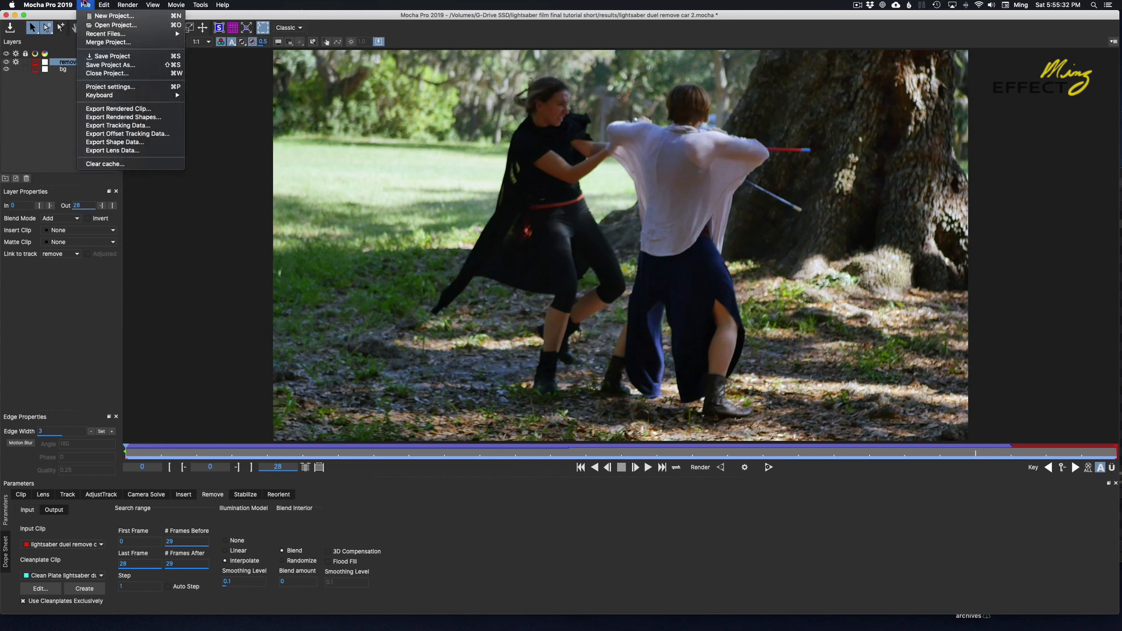
{"action": "left_click", "coordinate": [111, 109]}
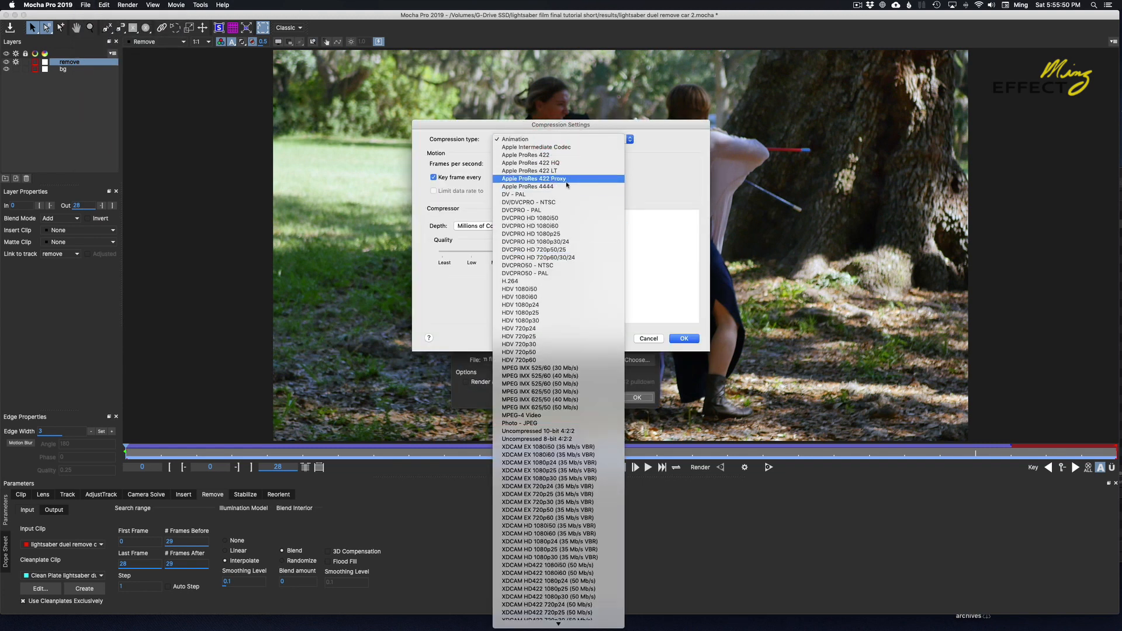
{"action": "left_click", "coordinate": [560, 187]}
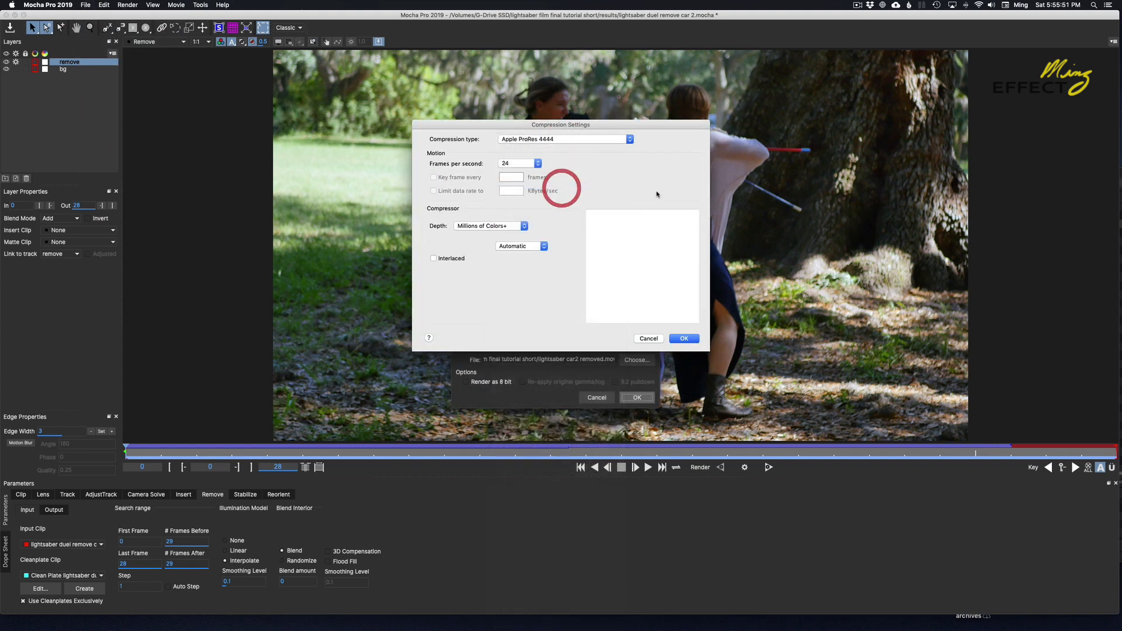
{"action": "left_click", "coordinate": [524, 226]}
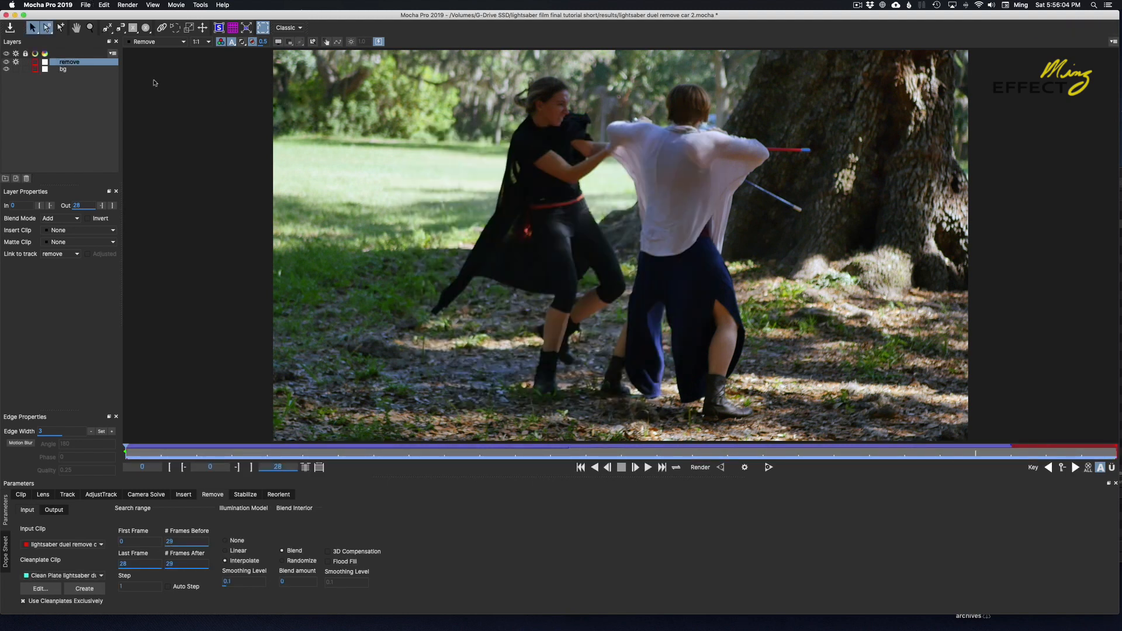
- Scrub through the imported lightsaber car2 removed clip to examine the background between the fighters and the tree
{"action": "left_click", "coordinate": [274, 451]}
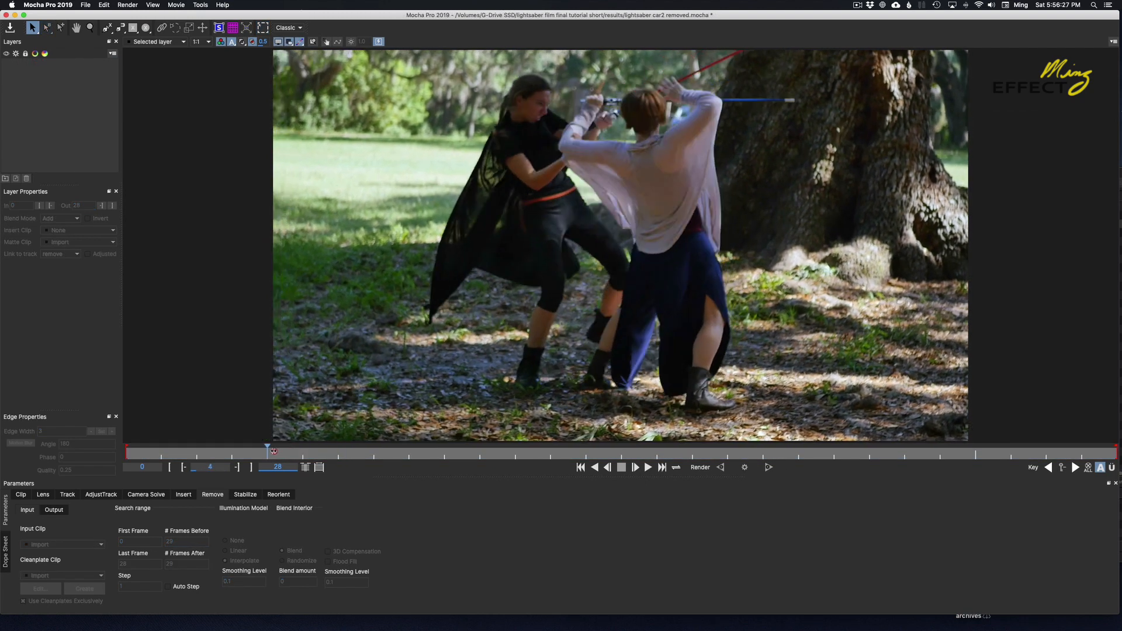
{"action": "left_click_drag", "start_coordinate": [273, 451], "coordinate": [1086, 455]}
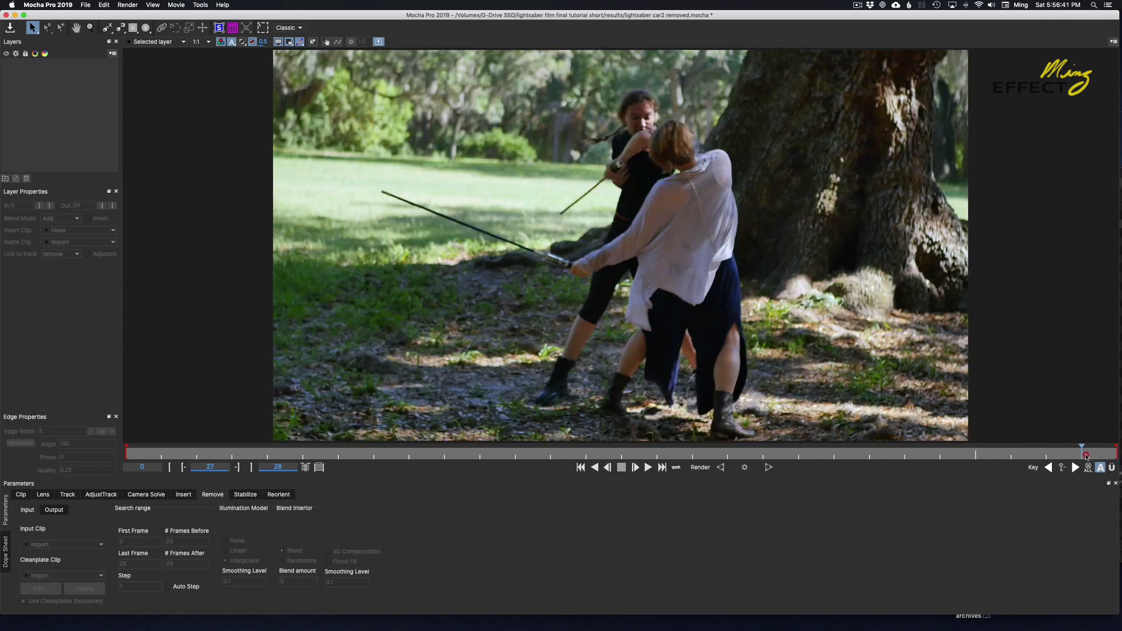
{"action": "left_click_drag", "start_coordinate": [1085, 456], "coordinate": [383, 449]}
{"action": "left_click", "coordinate": [648, 467]}
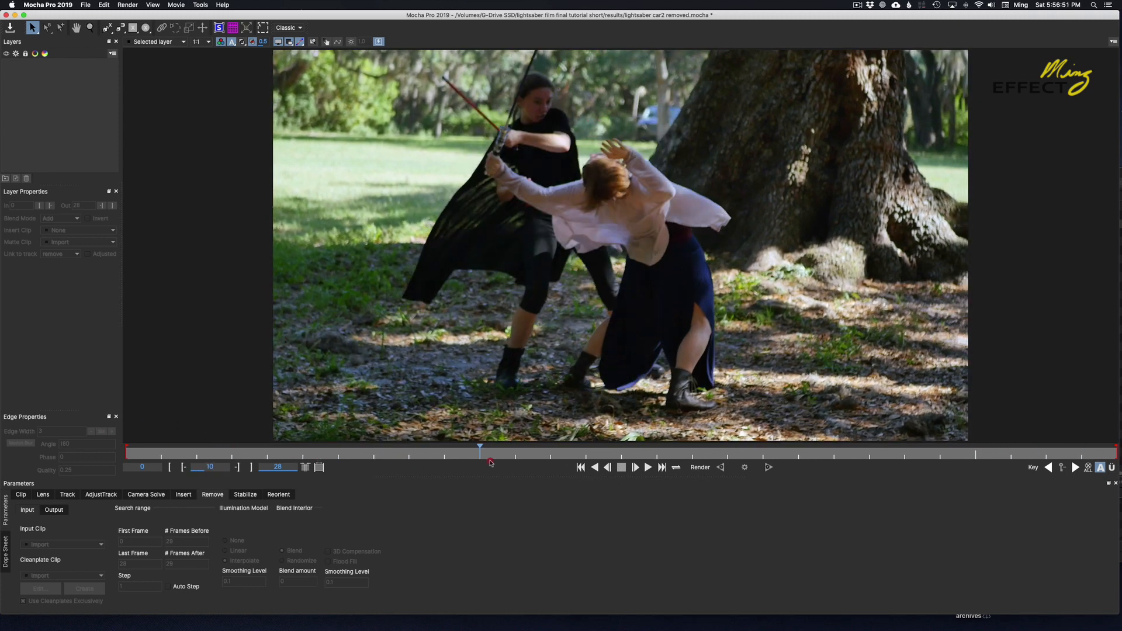
{"action": "left_click_drag", "start_coordinate": [609, 461], "coordinate": [736, 451]}
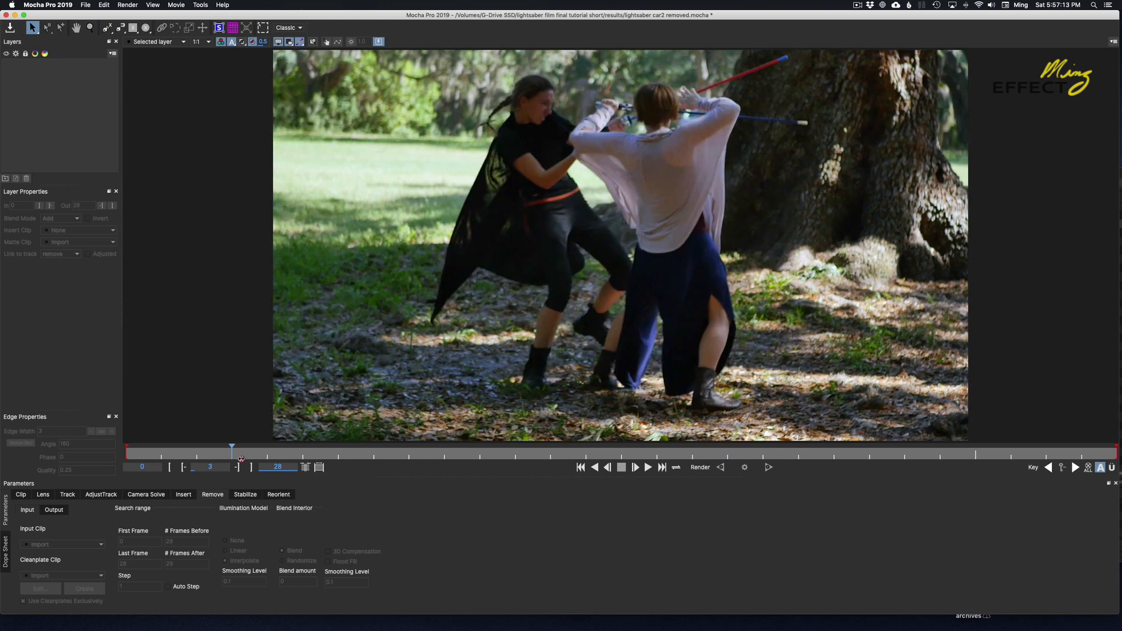
{"action": "left_click_drag", "start_coordinate": [240, 461], "coordinate": [201, 451]}
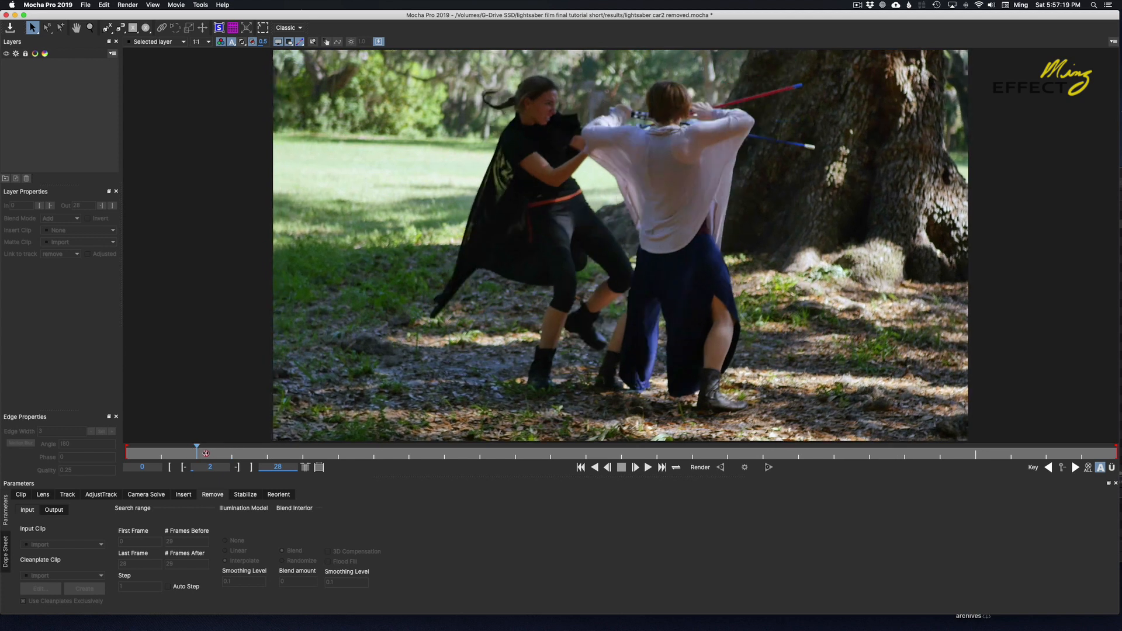
{"action": "left_click", "coordinate": [217, 455]}
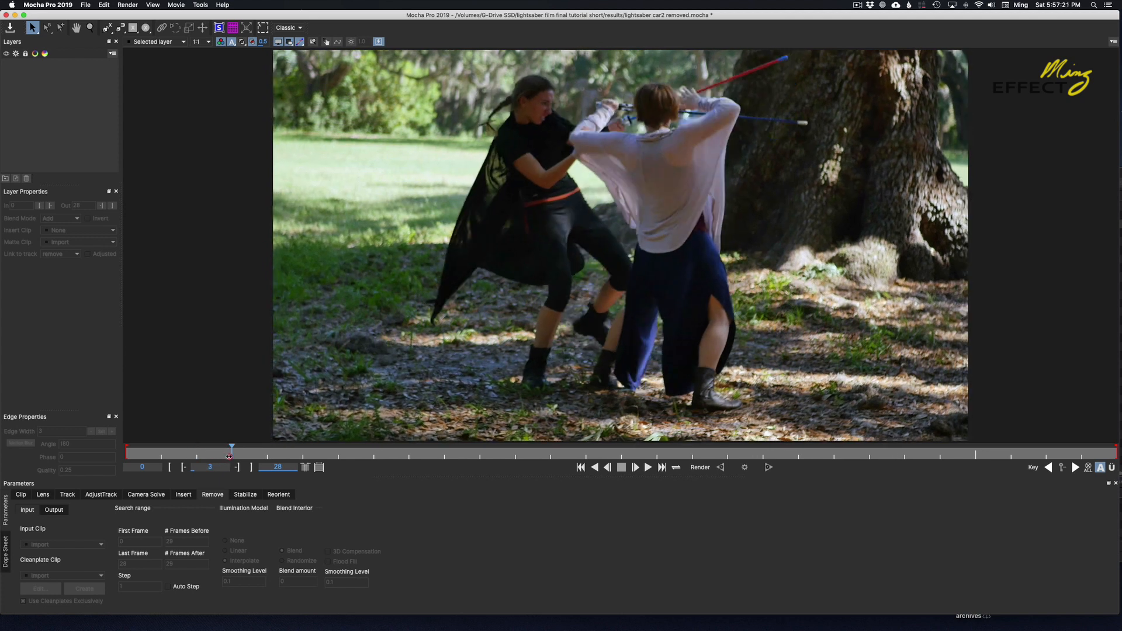
{"action": "left_click_drag", "start_coordinate": [241, 457], "coordinate": [973, 453]}
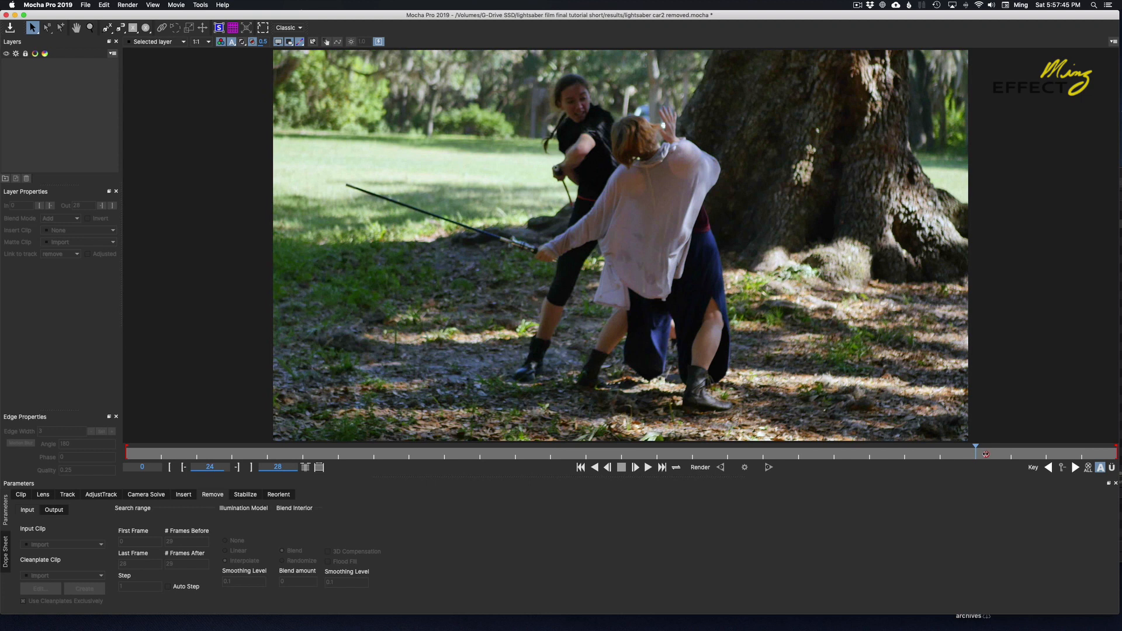
{"action": "left_click_drag", "start_coordinate": [977, 454], "coordinate": [557, 474]}
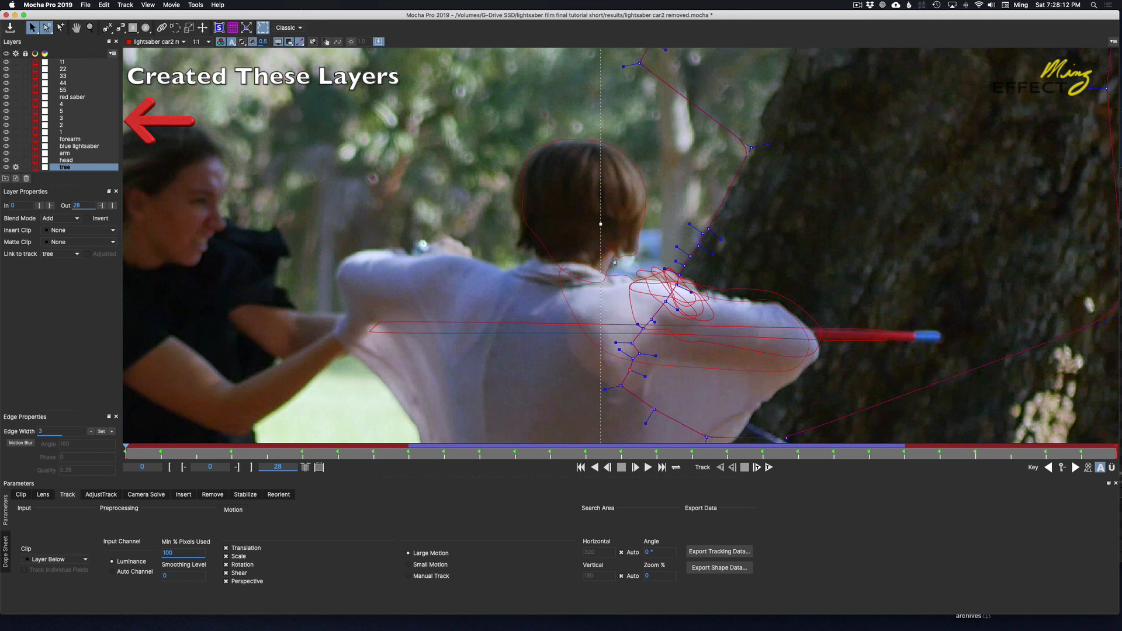
- At frame 19, draw a new spline layer enclosing the distant background and upper trunk, from beside the dark-clothed fighter to the frame's far edge
{"action": "key", "text": "z"}
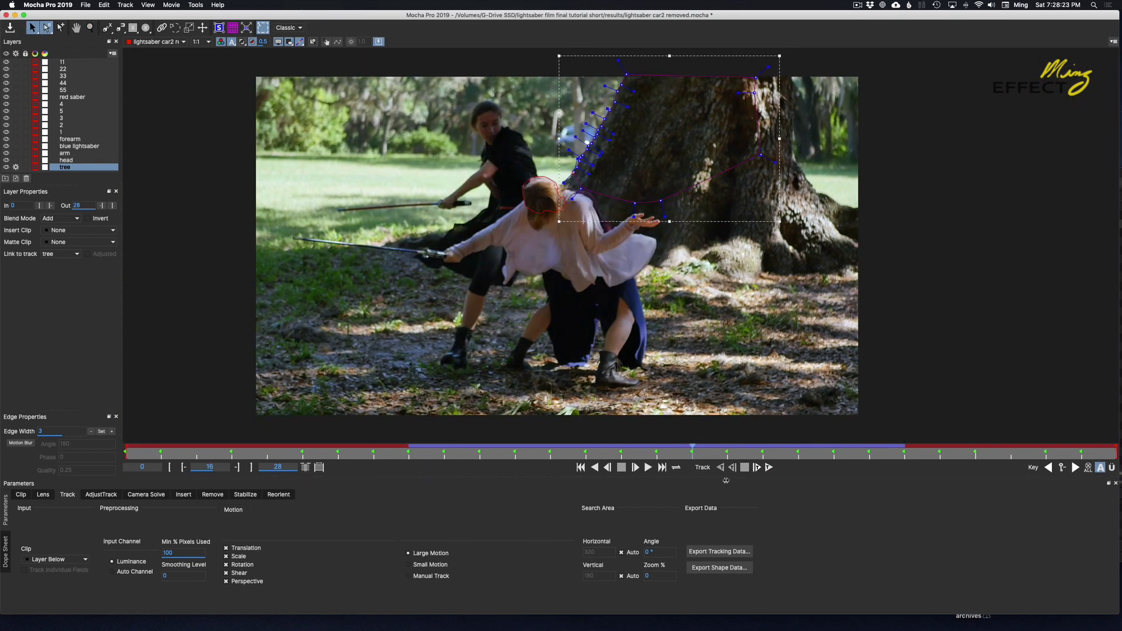
{"action": "left_click_drag", "start_coordinate": [901, 469], "coordinate": [787, 480]}
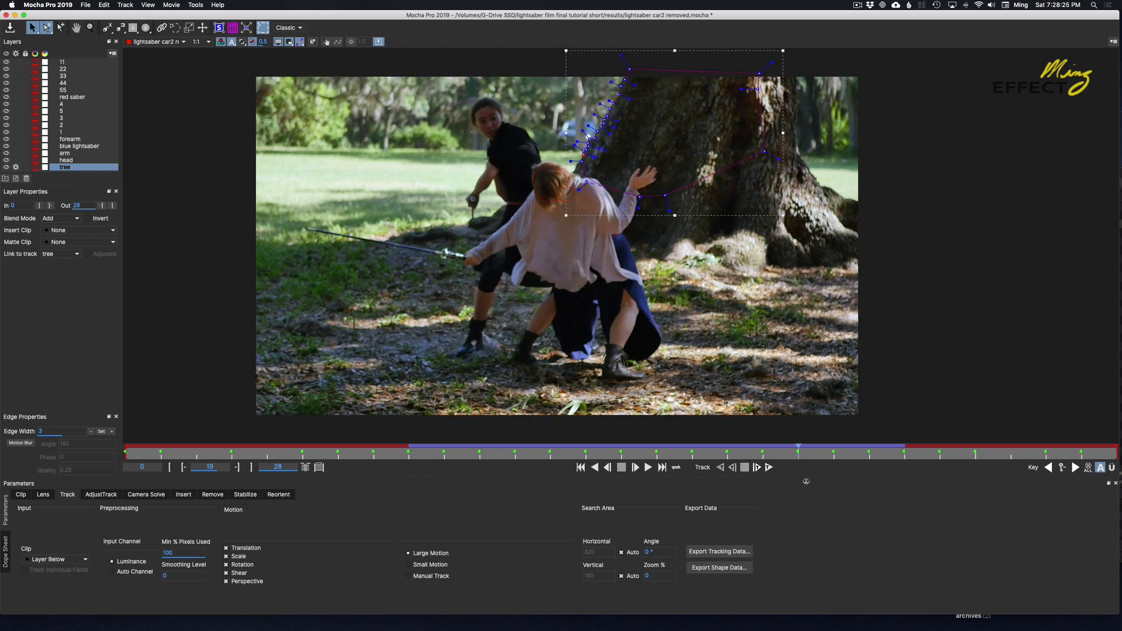
{"action": "left_click", "coordinate": [669, 468]}
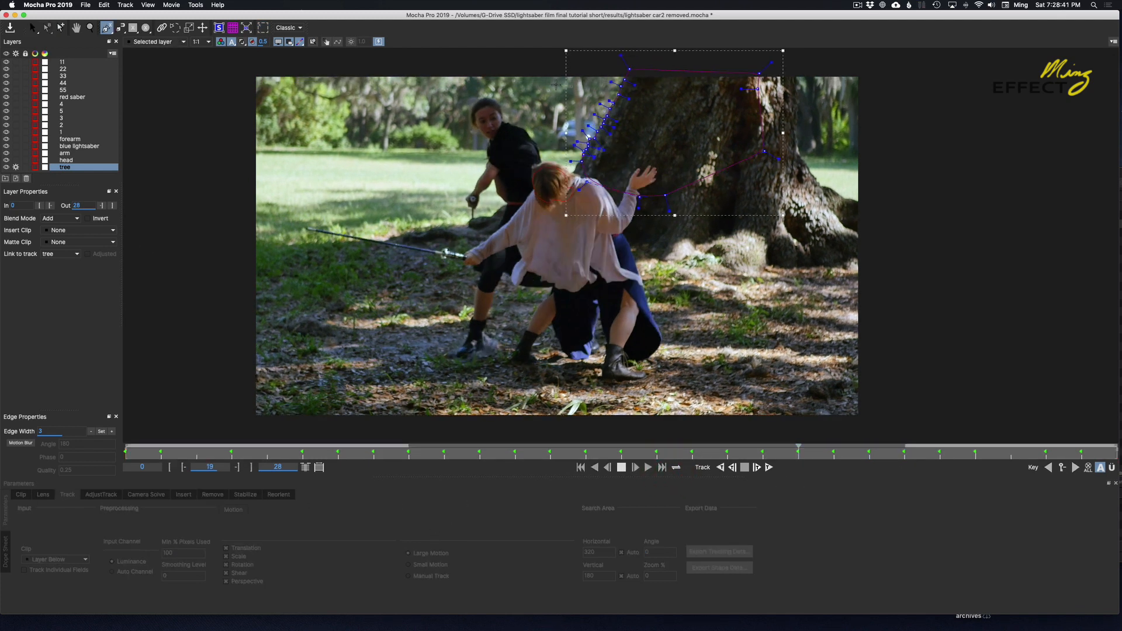
{"action": "left_click", "coordinate": [551, 78]}
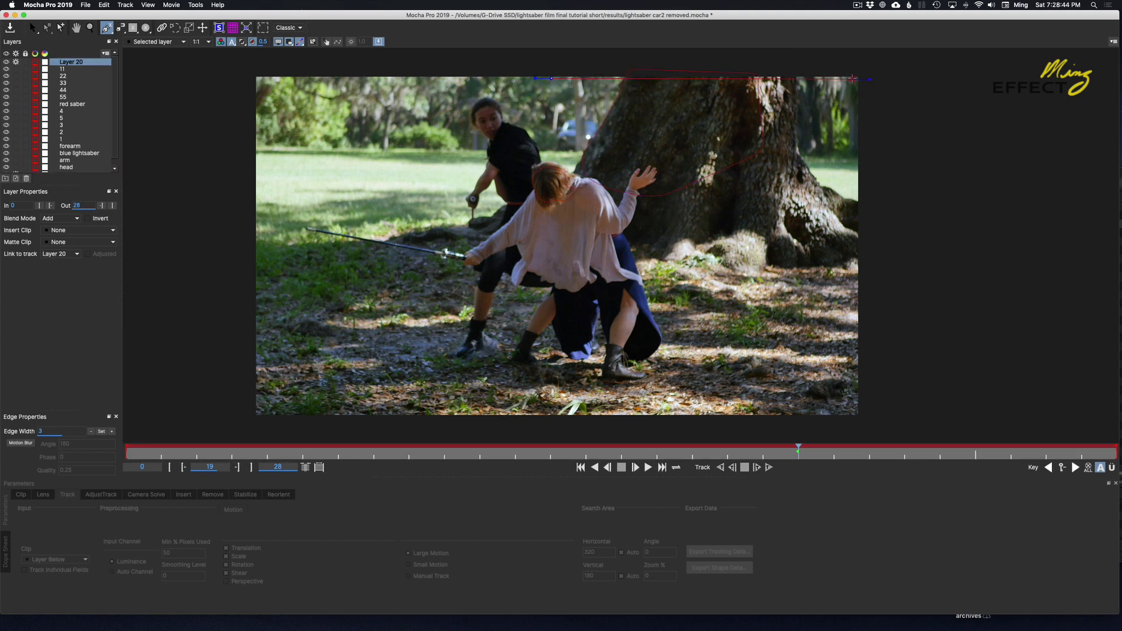
{"action": "left_click", "coordinate": [853, 79]}
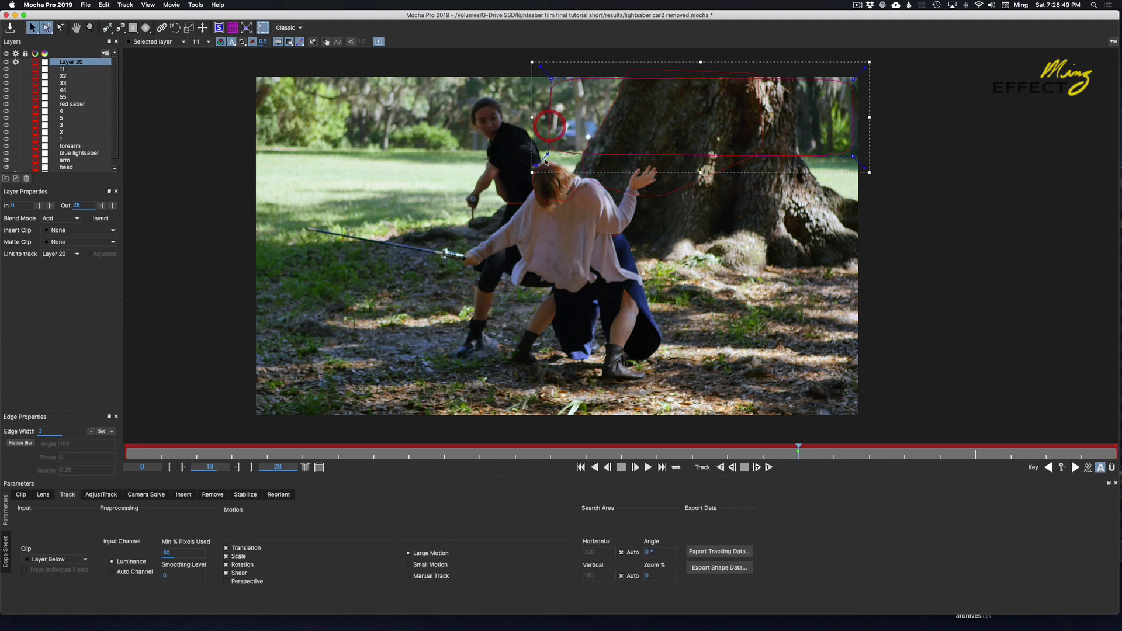
- Move the new background layer directly below the tree layer and rename it bg
{"action": "left_click_drag", "start_coordinate": [70, 62], "coordinate": [64, 156]}
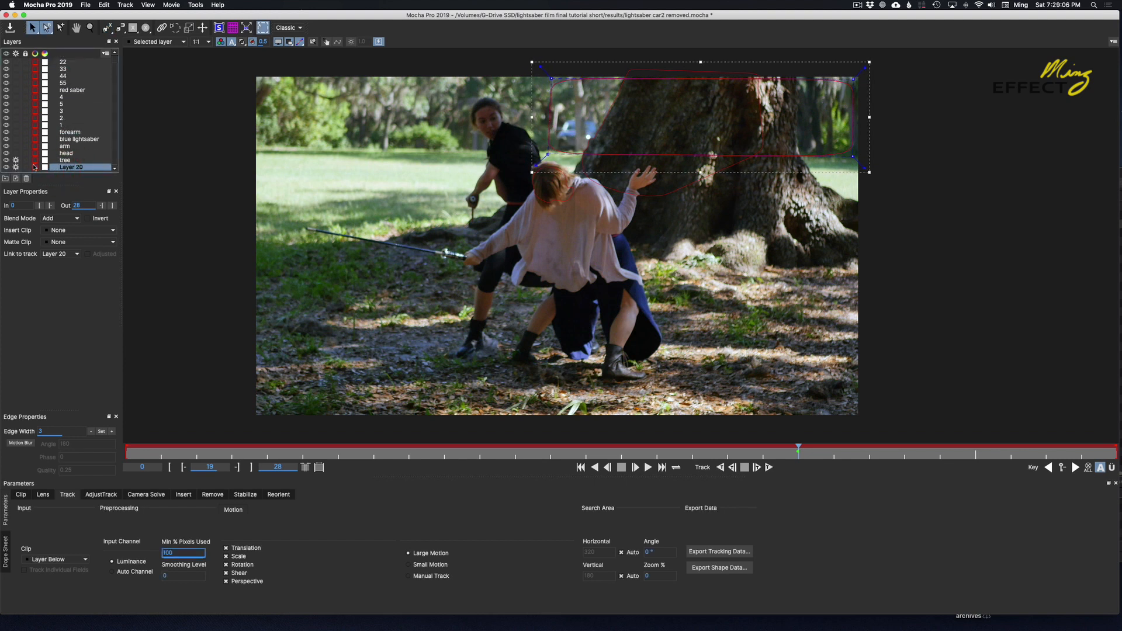
{"action": "double_click", "coordinate": [62, 168]}
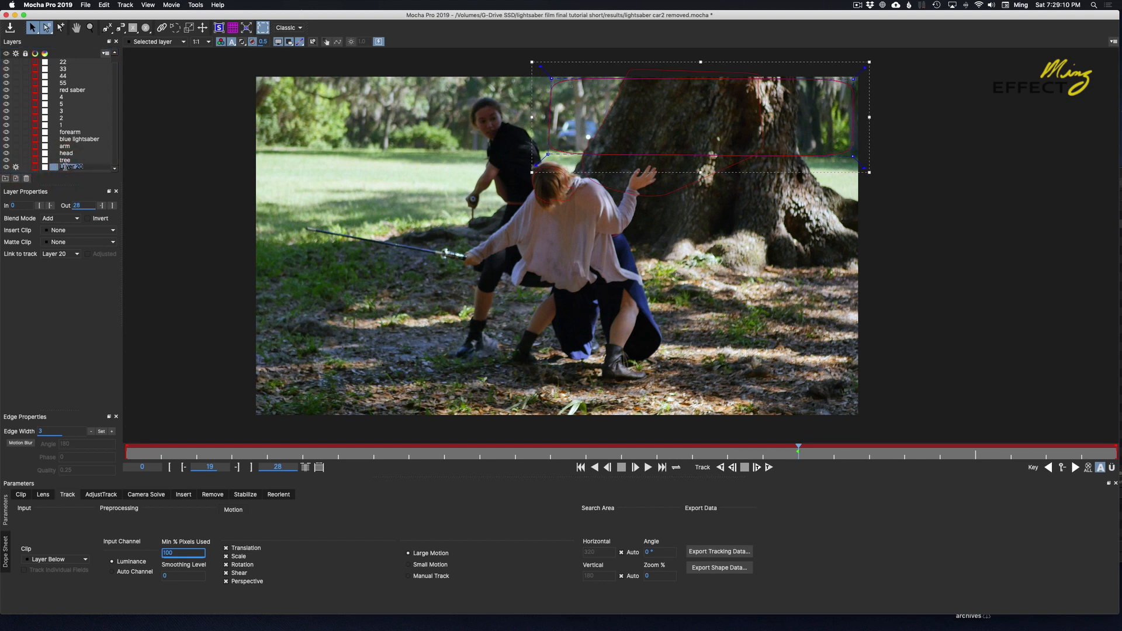
{"action": "type", "text": "bg"}
{"action": "key", "text": "Return"}
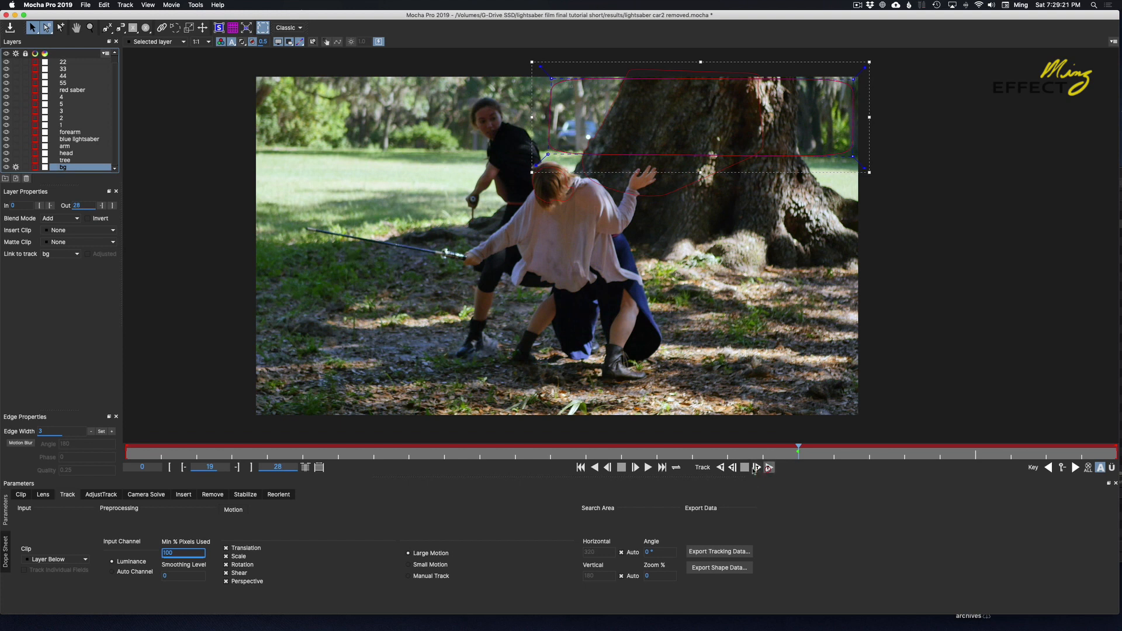
- Track the bg layer through the whole clip from frame 19, using perspective motion and 100% minimum pixels
{"action": "left_click", "coordinate": [768, 467]}
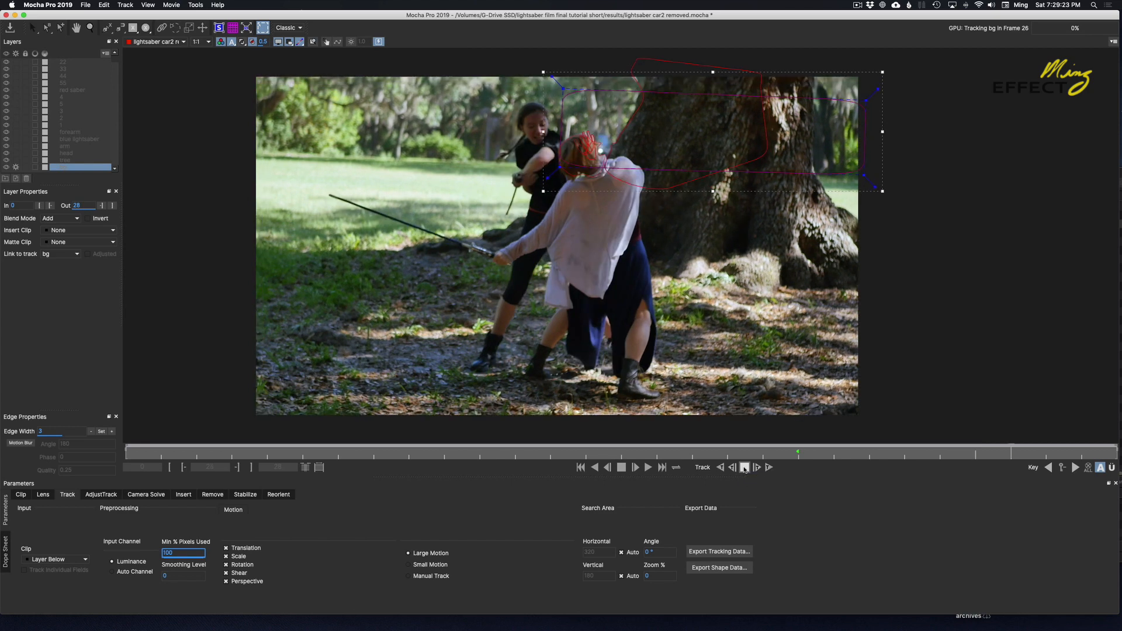
{"action": "left_click_drag", "start_coordinate": [795, 460], "coordinate": [727, 449]}
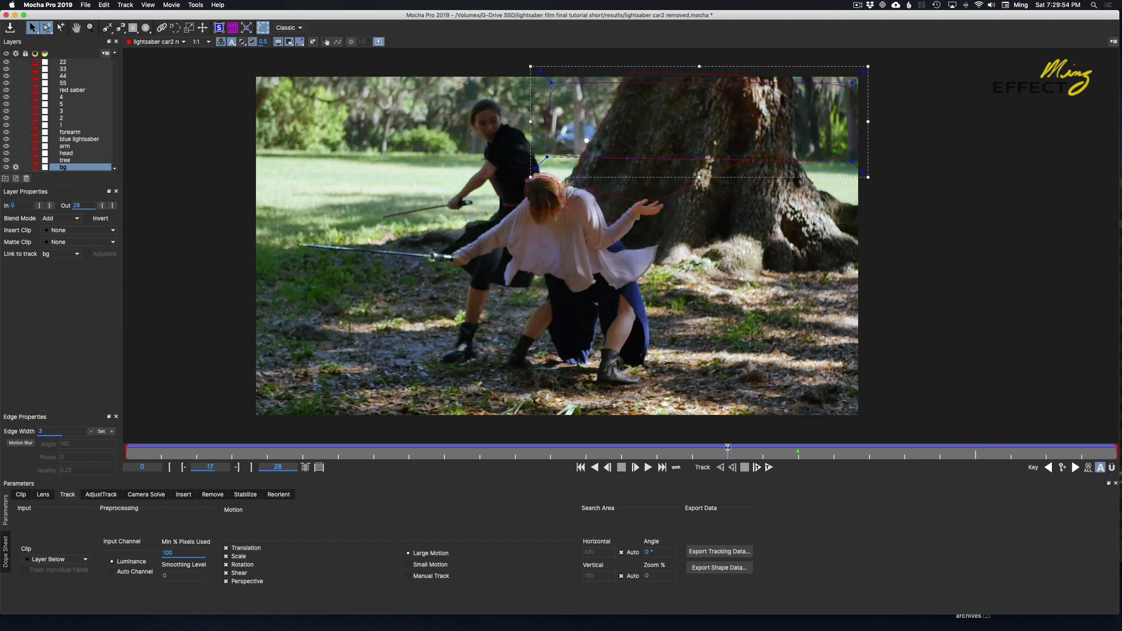
- At frame 19, extend the bg shape's corners outward past the image's upper edge, and check its track with the grid overlay
{"action": "left_click_drag", "start_coordinate": [549, 78], "coordinate": [540, 66]}
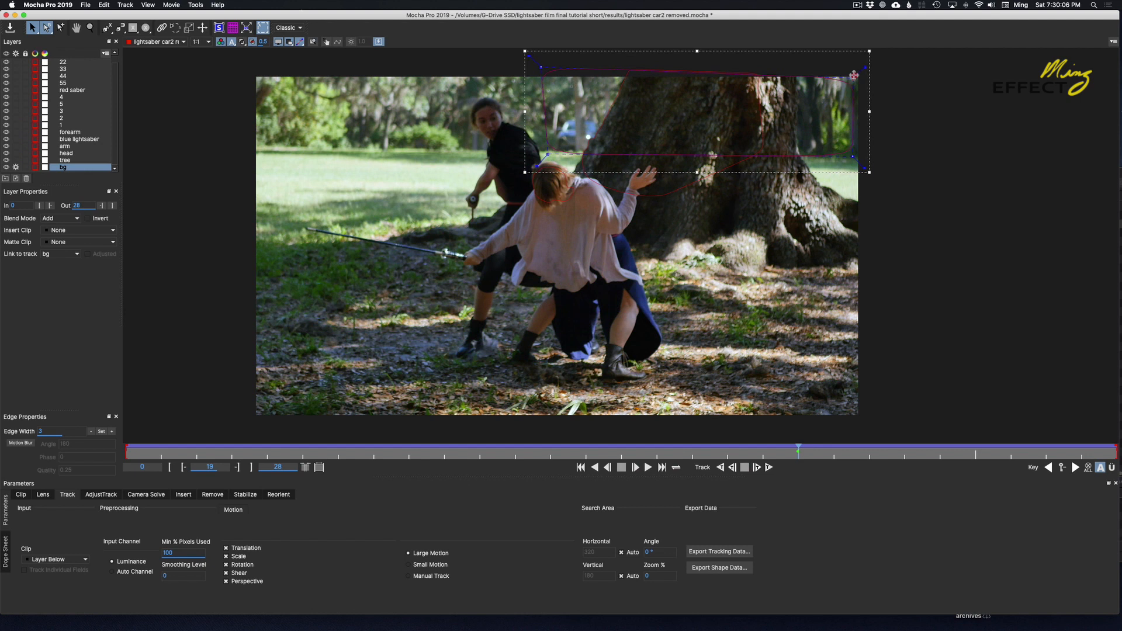
{"action": "left_click_drag", "start_coordinate": [854, 75], "coordinate": [853, 70]}
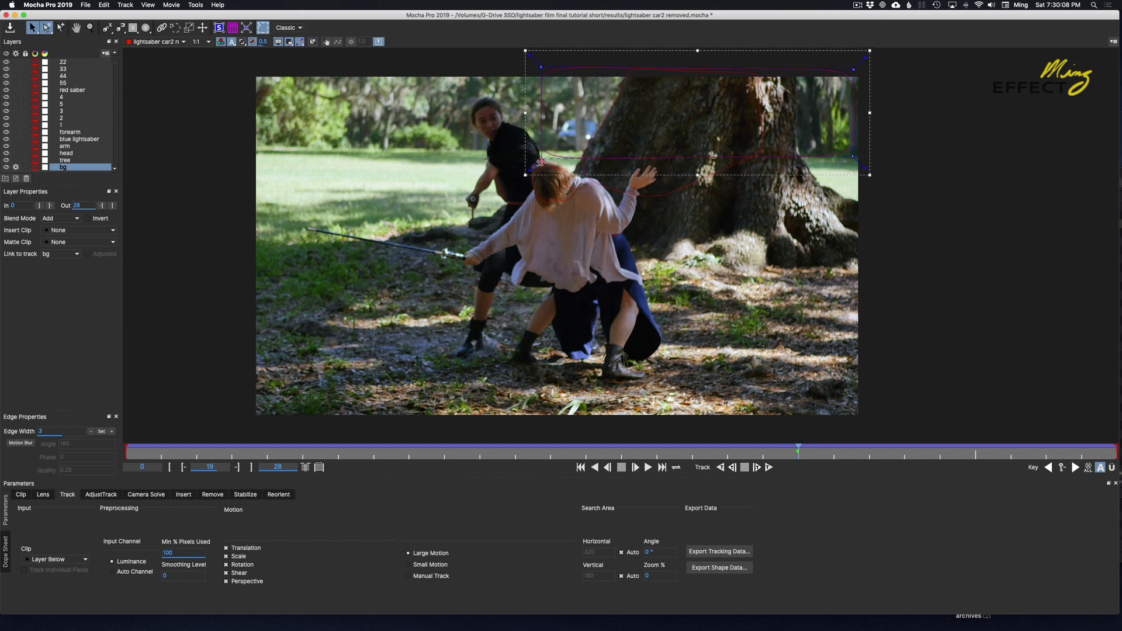
{"action": "left_click_drag", "start_coordinate": [547, 153], "coordinate": [542, 165]}
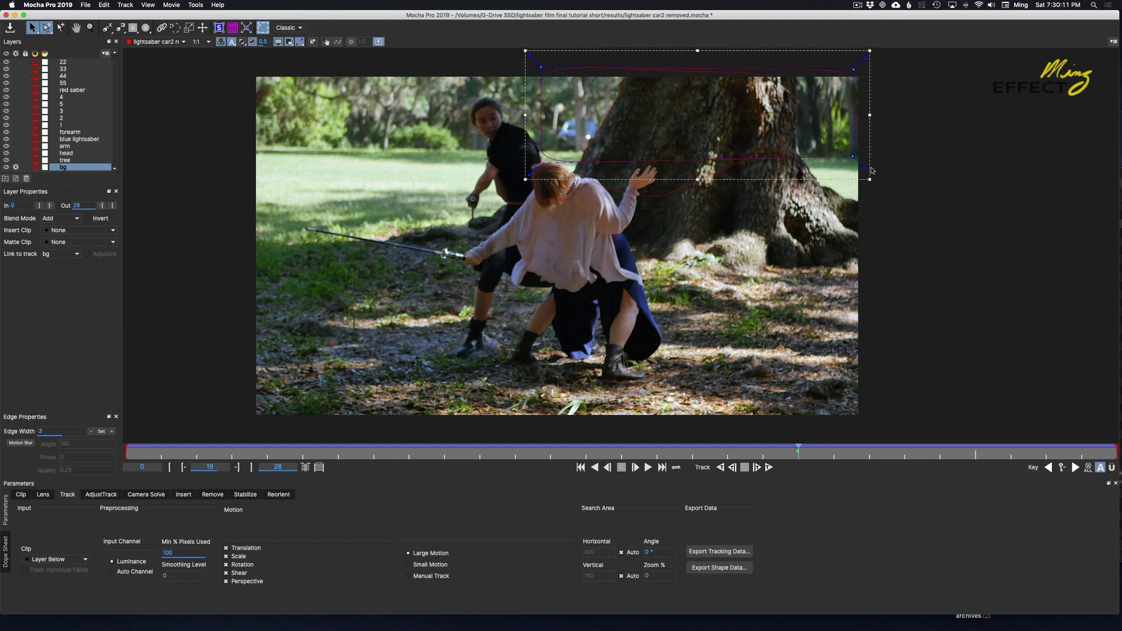
{"action": "left_click_drag", "start_coordinate": [853, 157], "coordinate": [854, 160]}
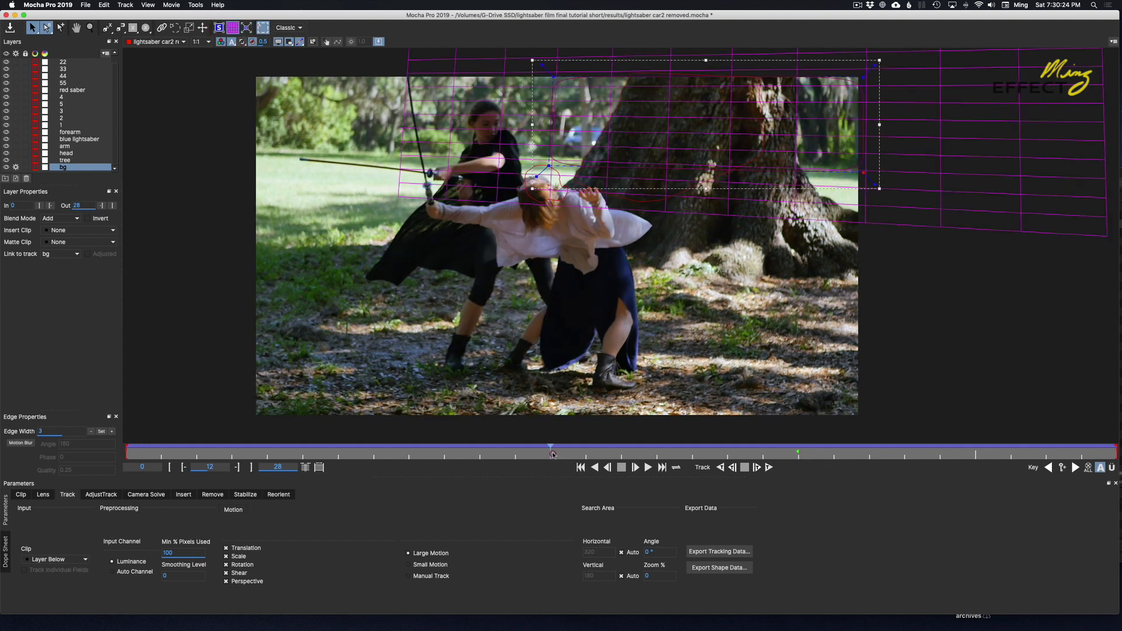
{"action": "left_click_drag", "start_coordinate": [553, 454], "coordinate": [640, 472]}
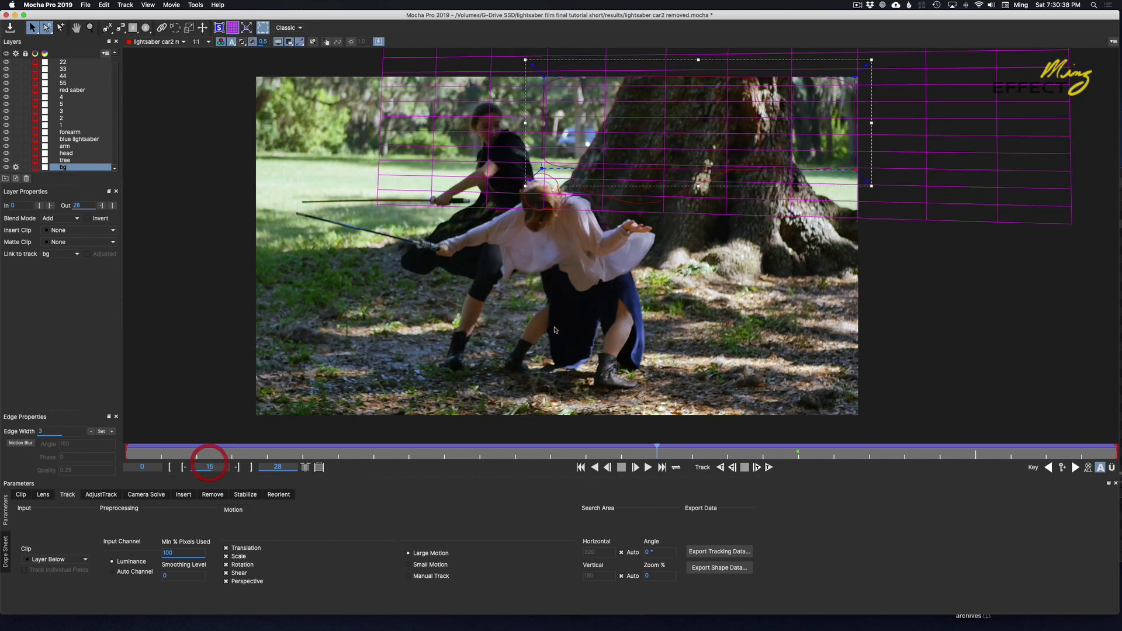
{"action": "left_click", "coordinate": [233, 27]}
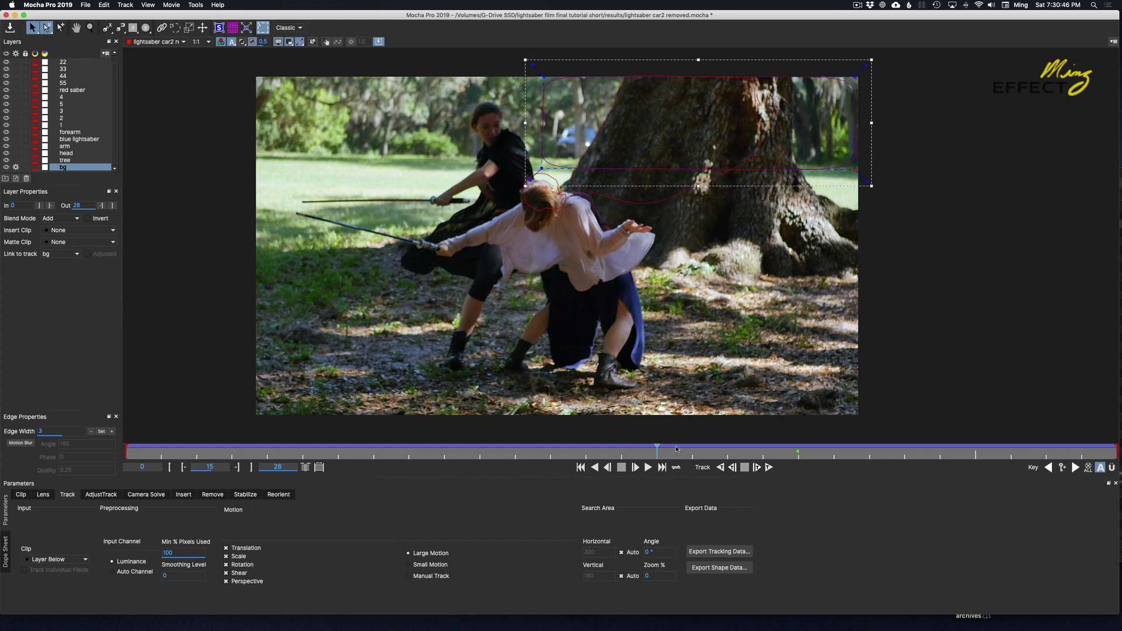
- At frame 19, duplicate the bg layer and rename the copy remove
{"action": "left_click", "coordinate": [798, 455]}
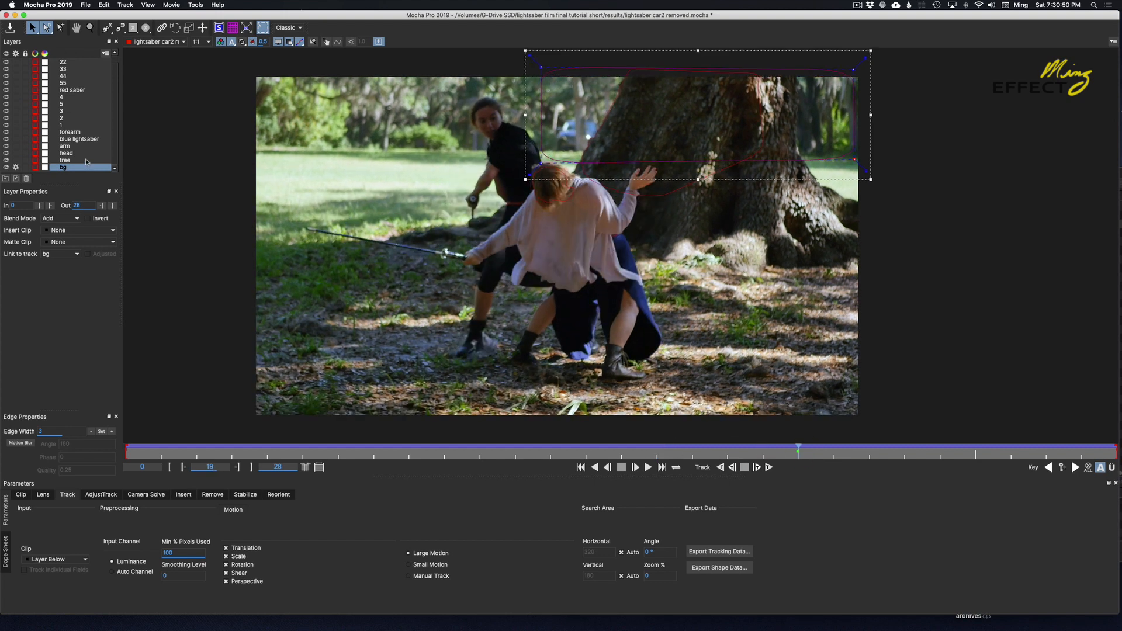
{"action": "key", "text": "super+d"}
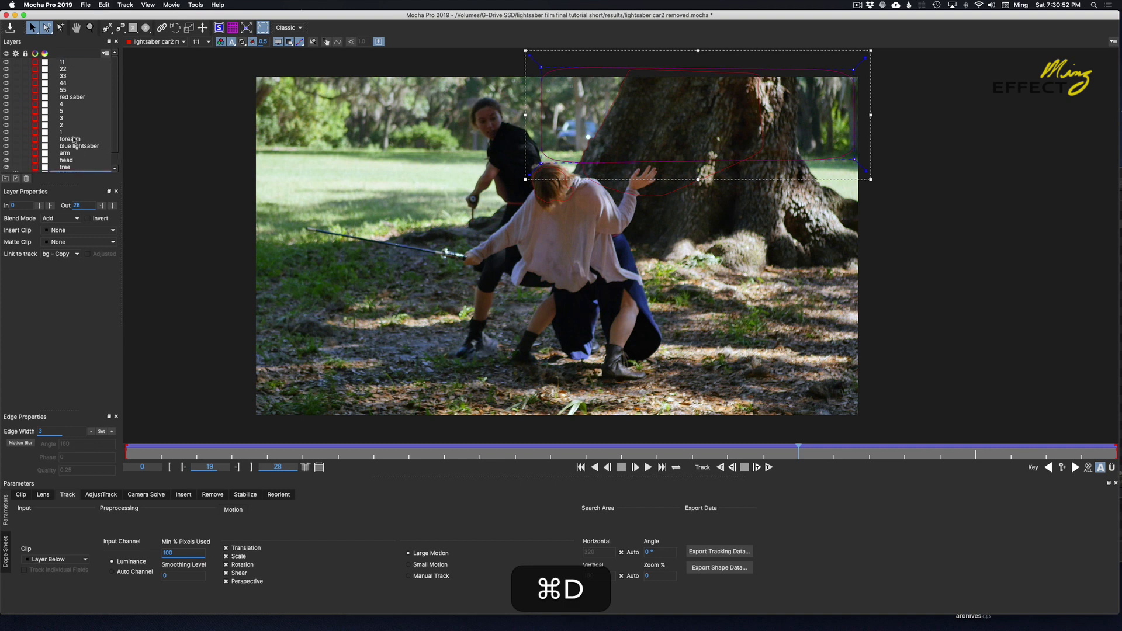
{"action": "scroll", "coordinate": [74, 139], "scroll_direction": "down", "scroll_amount": 1}
{"action": "double_click", "coordinate": [79, 160]}
{"action": "type", "text": "re"}
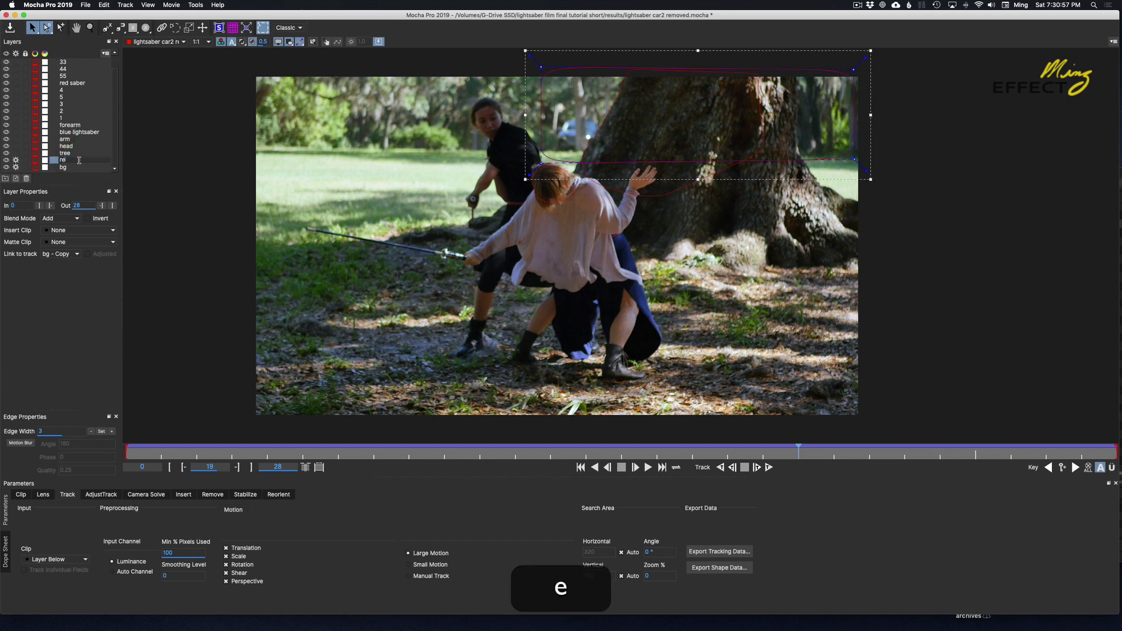
{"action": "type", "text": "move"}
{"action": "key", "text": "Return"}
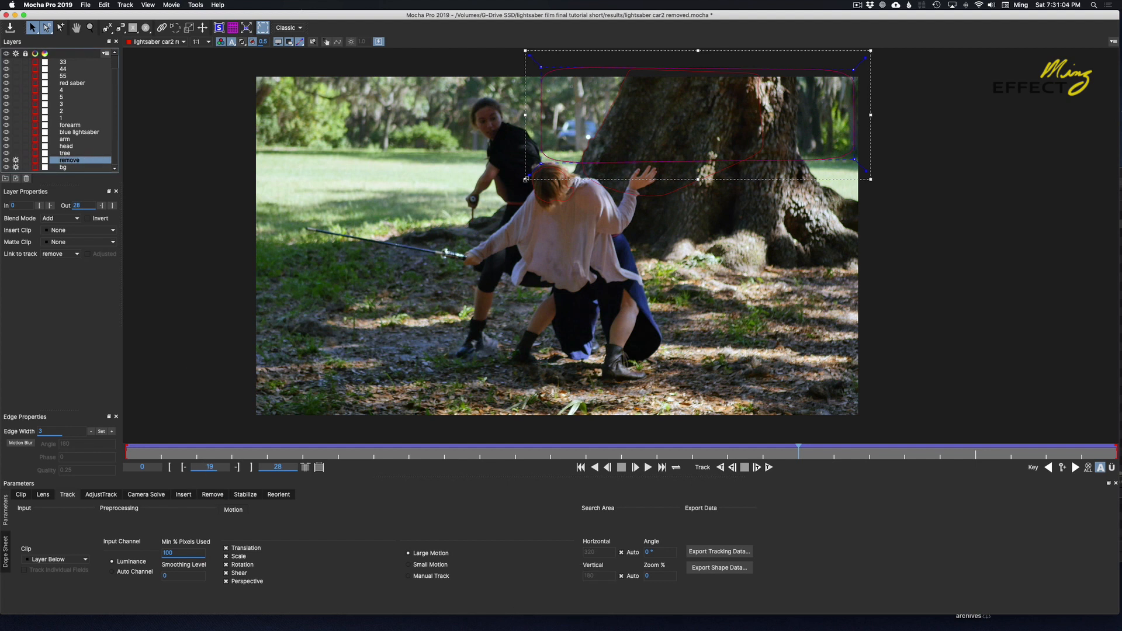
- Reshape the remove layer's spline at frame 19 to enclose only the parked car area between the fighters and the tree trunk
{"action": "left_click_drag", "start_coordinate": [525, 179], "coordinate": [532, 167]}
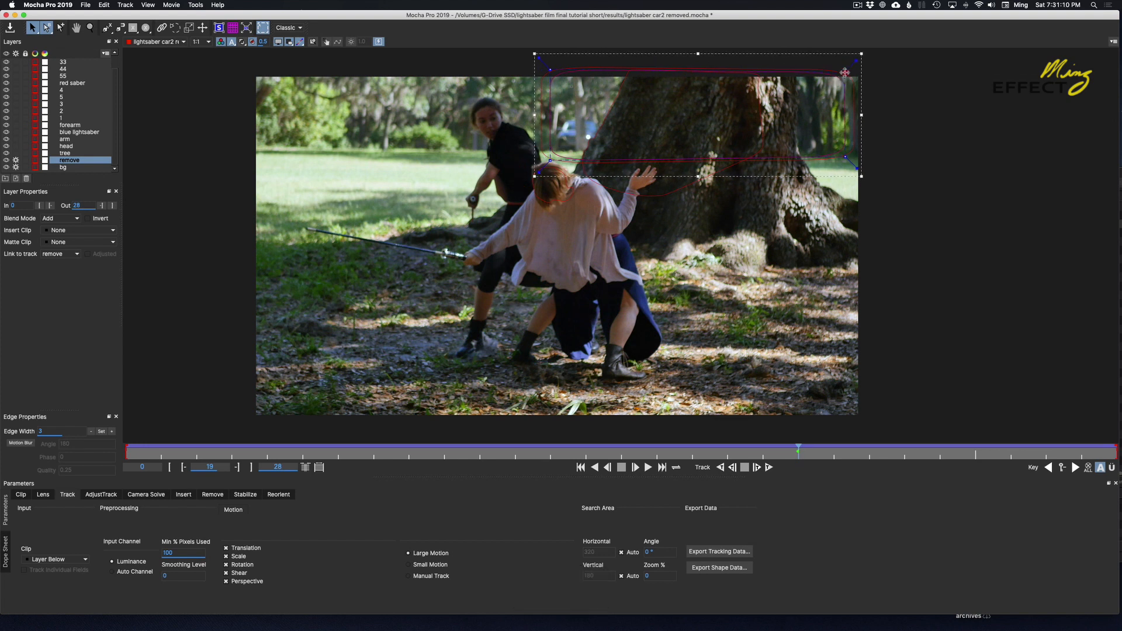
{"action": "left_click_drag", "start_coordinate": [844, 72], "coordinate": [610, 91]}
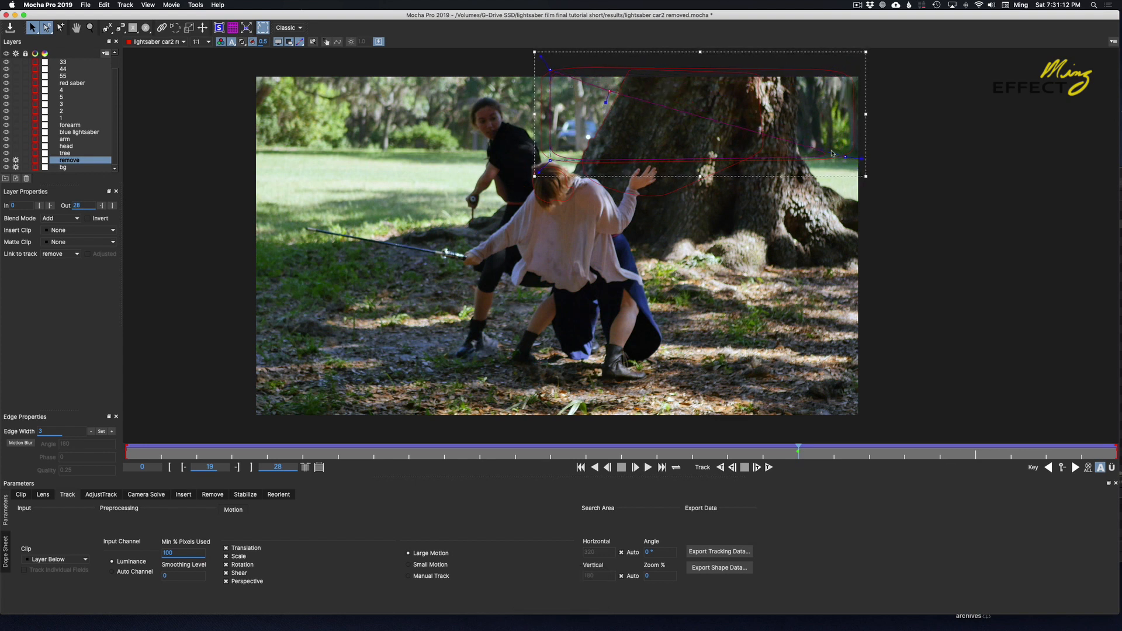
{"action": "left_click_drag", "start_coordinate": [845, 156], "coordinate": [615, 160]}
{"action": "left_click_drag", "start_coordinate": [609, 91], "coordinate": [608, 112]}
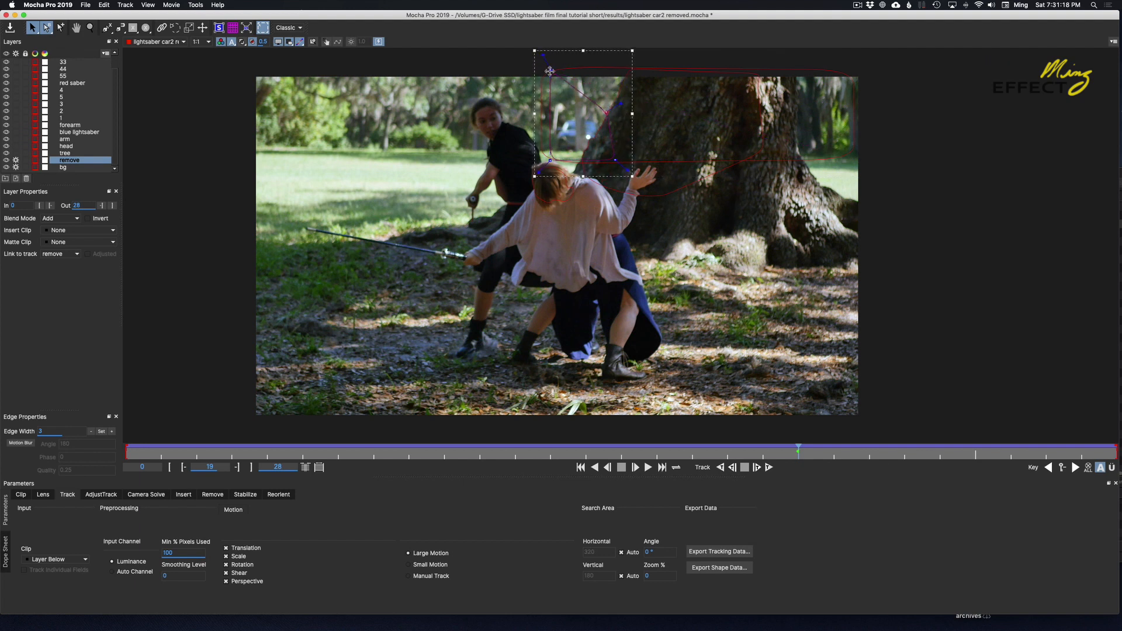
{"action": "left_click_drag", "start_coordinate": [550, 71], "coordinate": [553, 105]}
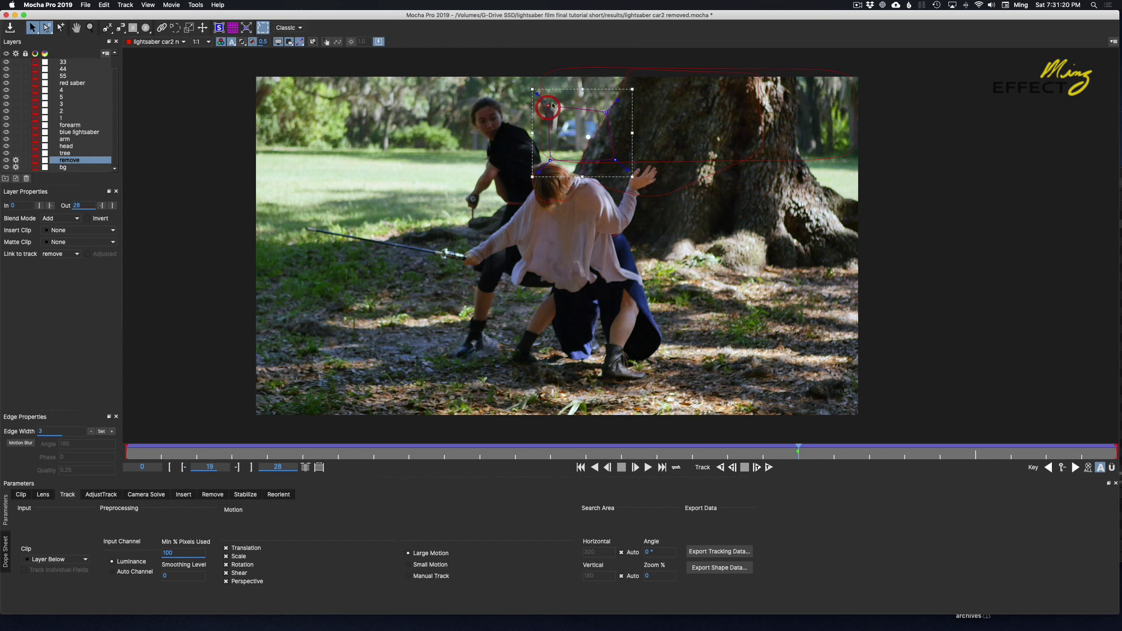
{"action": "left_click_drag", "start_coordinate": [550, 159], "coordinate": [547, 154]}
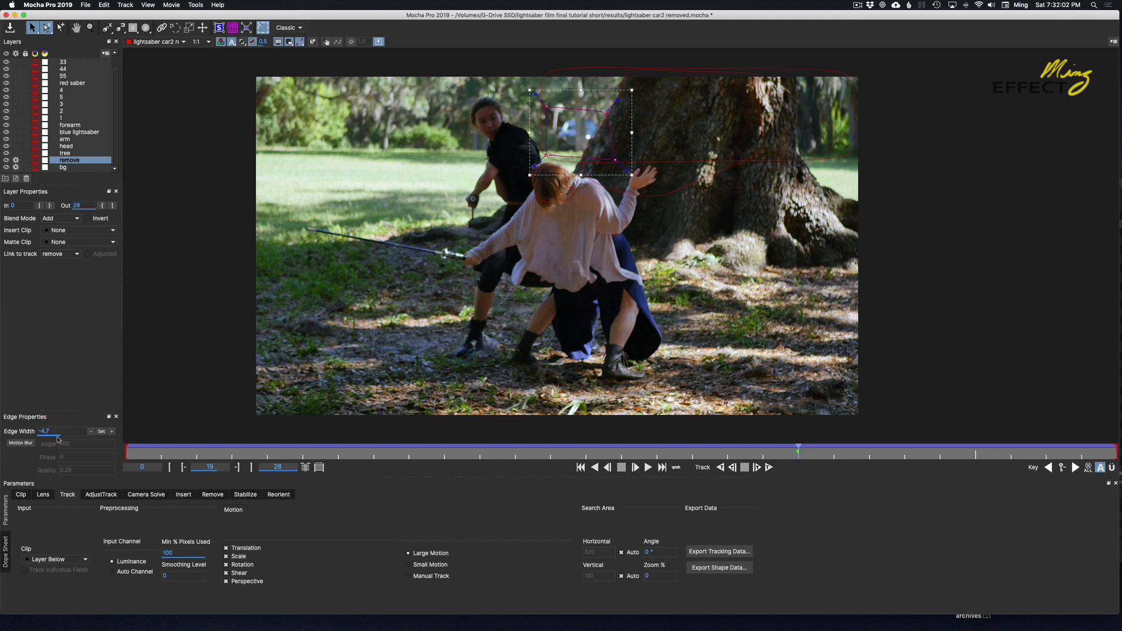
- Set the remove layer's edge width to -11.6 and its removal illumination model to Interpolate
{"action": "left_click", "coordinate": [101, 432]}
{"action": "left_click", "coordinate": [102, 432]}
{"action": "left_click", "coordinate": [223, 495]}
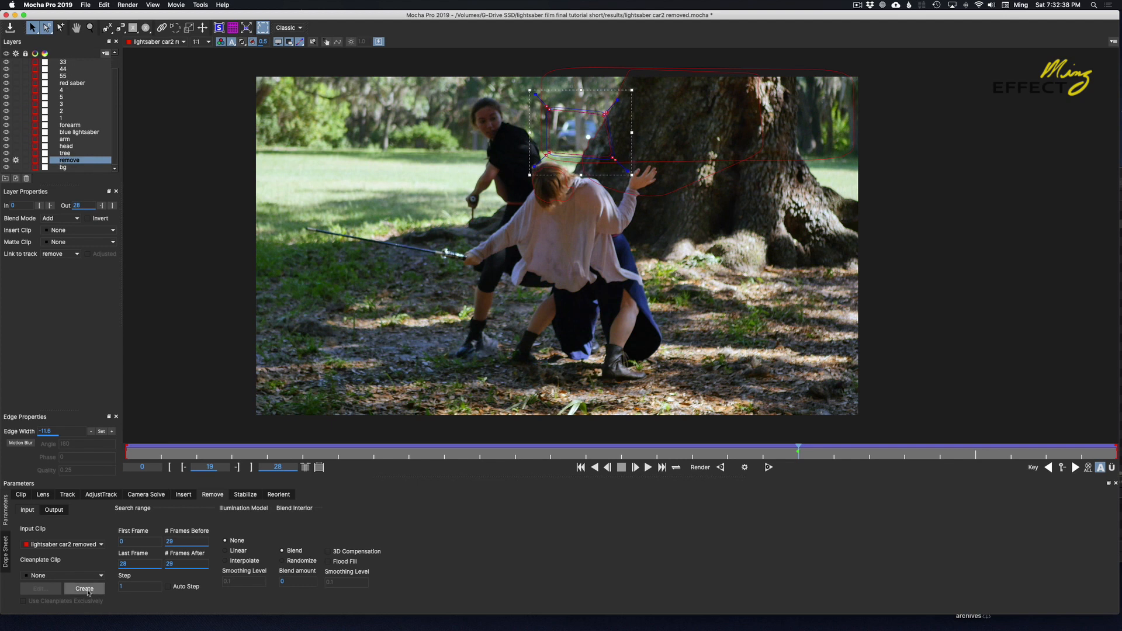
{"action": "left_click", "coordinate": [237, 561]}
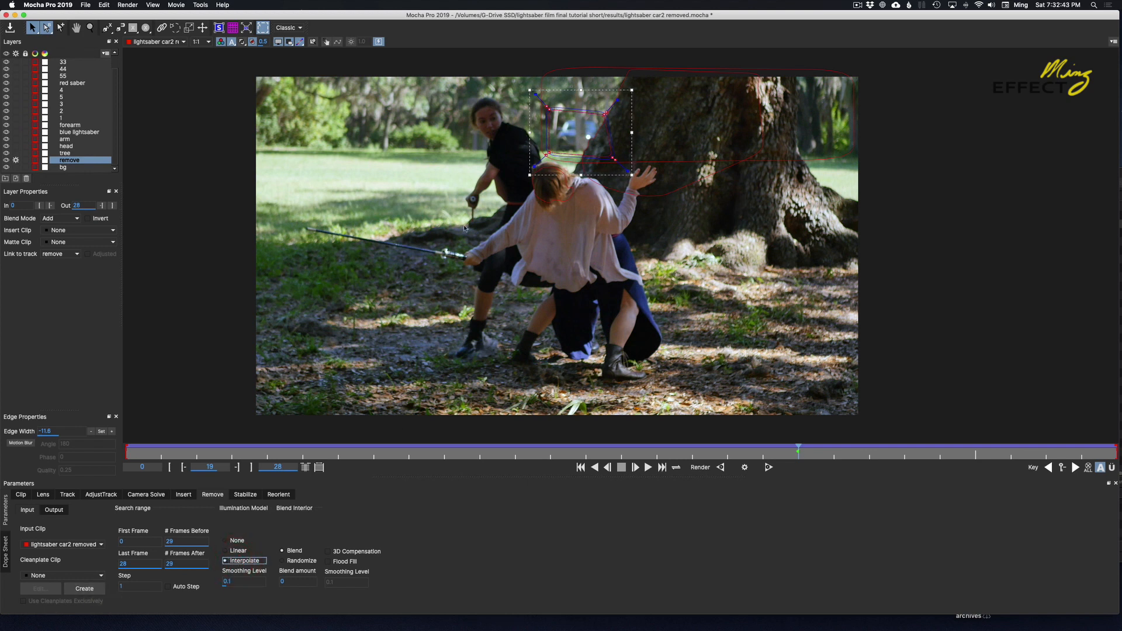
- Create a clean plate from frame 19, save it in the results folder under the suggested name, and switch to Photoshop
{"action": "left_click", "coordinate": [84, 588]}
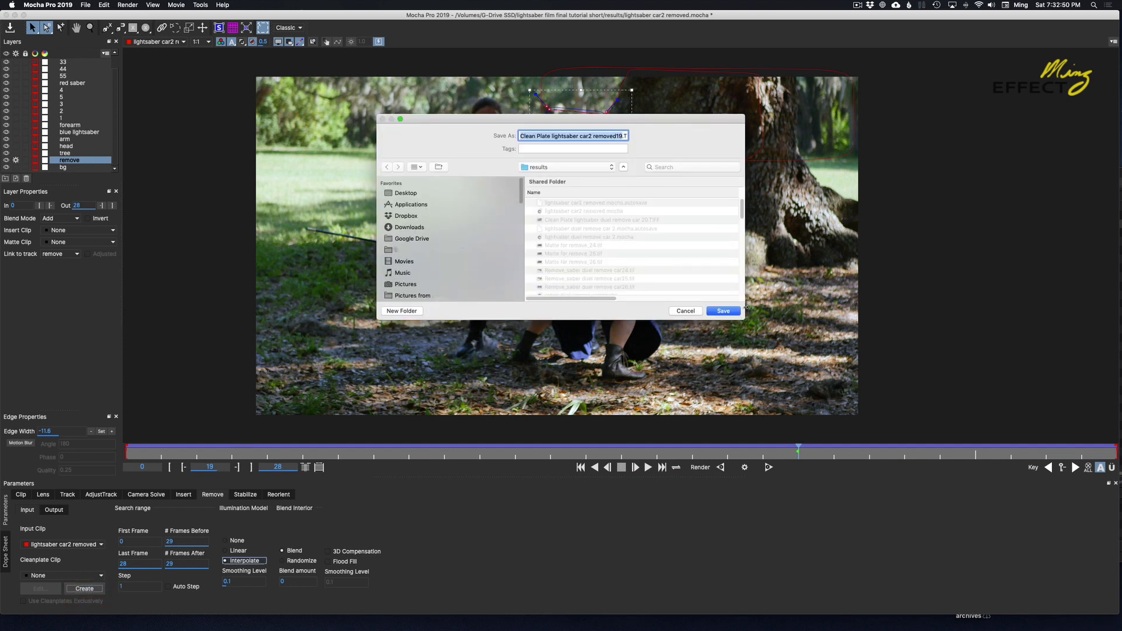
{"action": "left_click", "coordinate": [723, 311]}
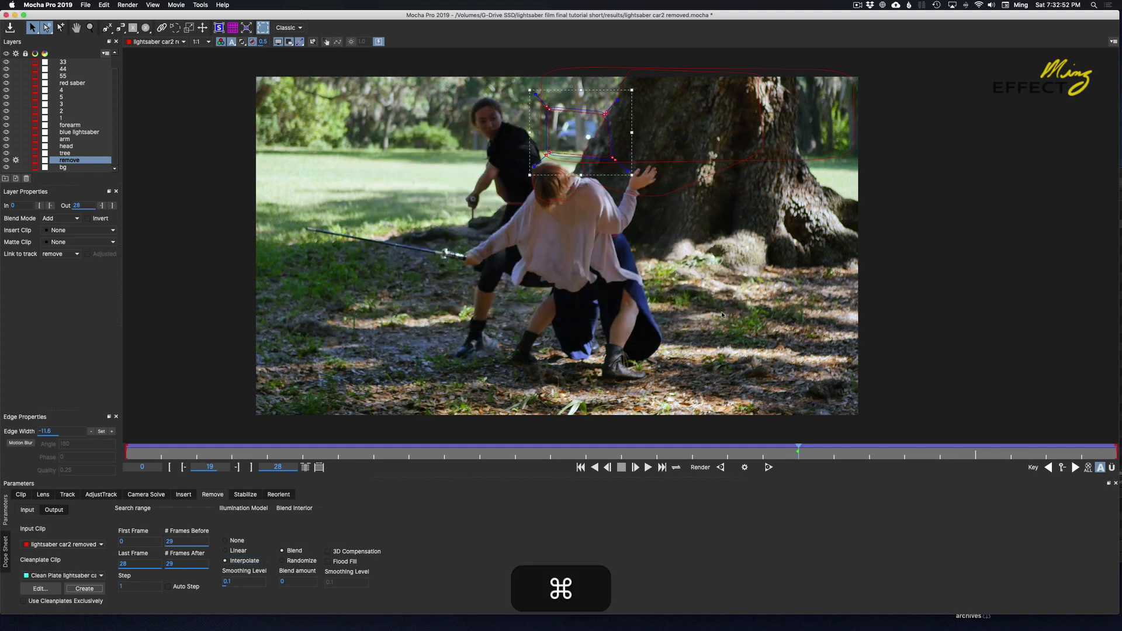
{"action": "key", "text": "super+Tab"}
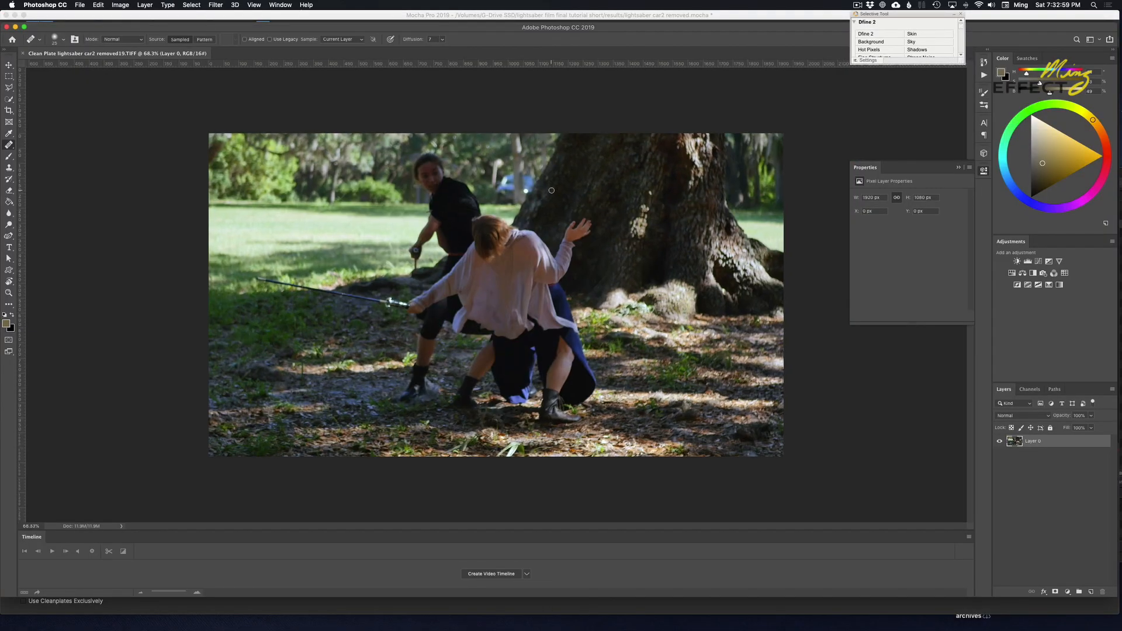
- Heal over the front part of the blue car between the black-clad fighter and the thin tree trunk, sampling nearby foliage
{"action": "scroll", "coordinate": [544, 204], "scroll_direction": "up", "scroll_amount": 7}
{"action": "scroll", "coordinate": [513, 250], "scroll_direction": "up", "scroll_amount": 5}
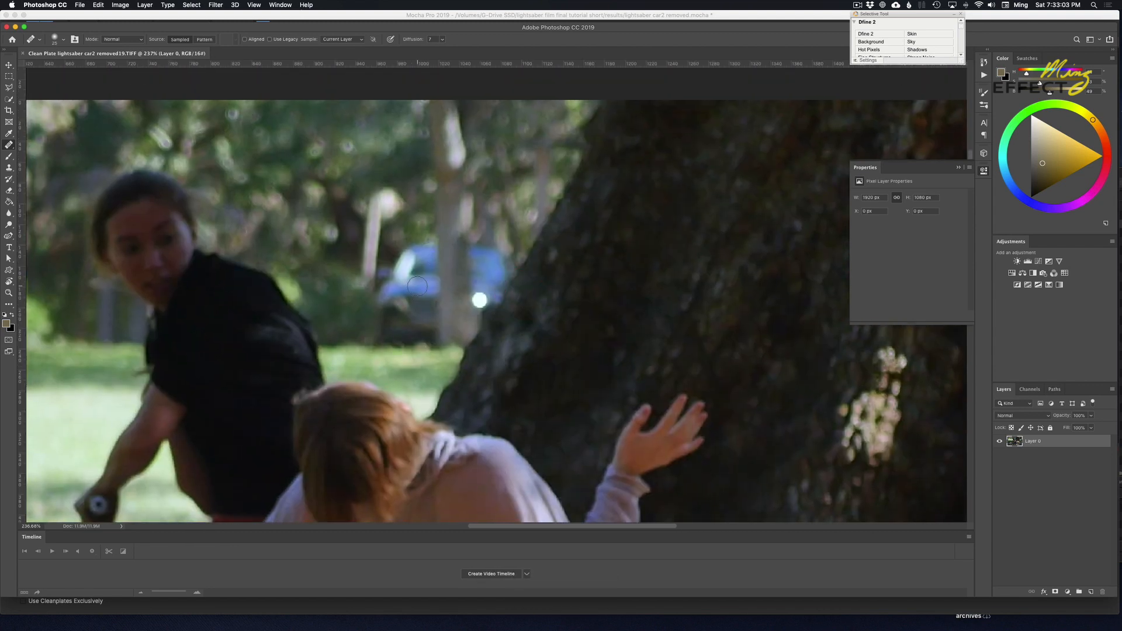
{"action": "left_click", "coordinate": [508, 234], "text": "alt"}
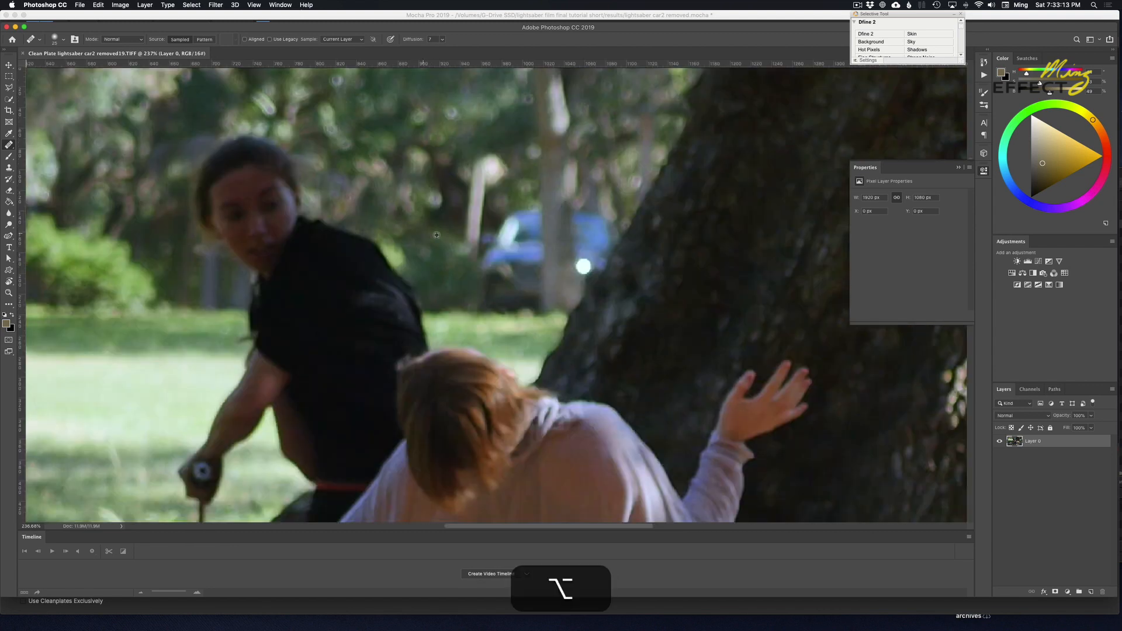
{"action": "mouse_move", "coordinate": [514, 222]}
{"action": "left_mouse_down"}
{"action": "mouse_move", "coordinate": [503, 257]}
{"action": "mouse_move", "coordinate": [524, 267]}
{"action": "mouse_move", "coordinate": [514, 250]}
{"action": "left_mouse_up"}
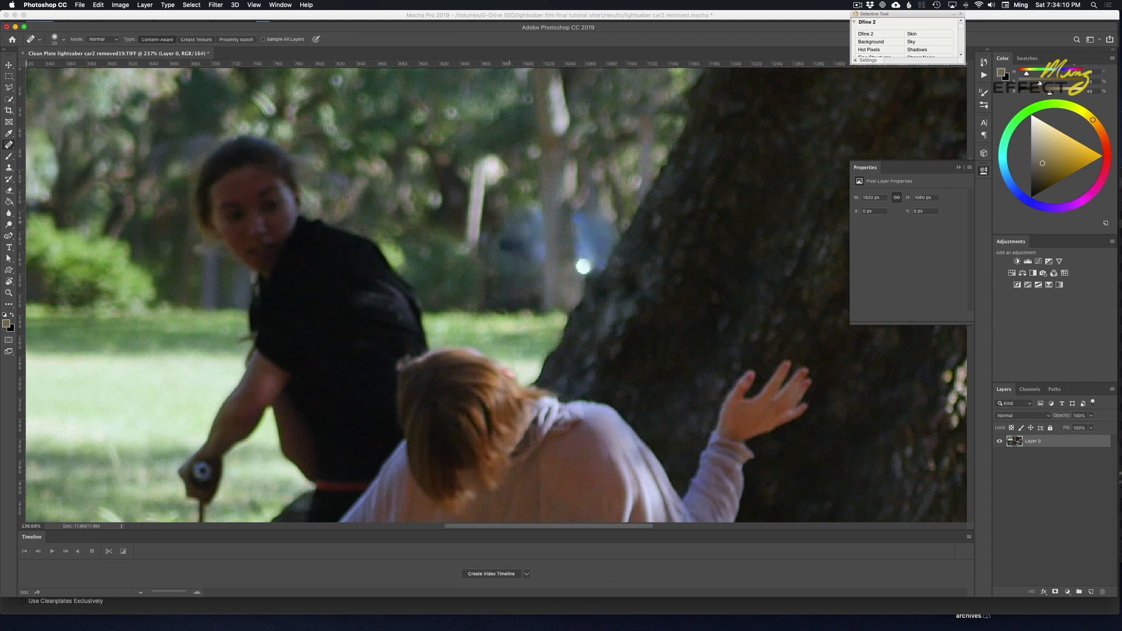
{"action": "mouse_move", "coordinate": [513, 219]}
{"action": "left_mouse_down"}
{"action": "mouse_move", "coordinate": [496, 261]}
{"action": "mouse_move", "coordinate": [488, 233]}
{"action": "mouse_move", "coordinate": [528, 253]}
{"action": "left_mouse_up"}
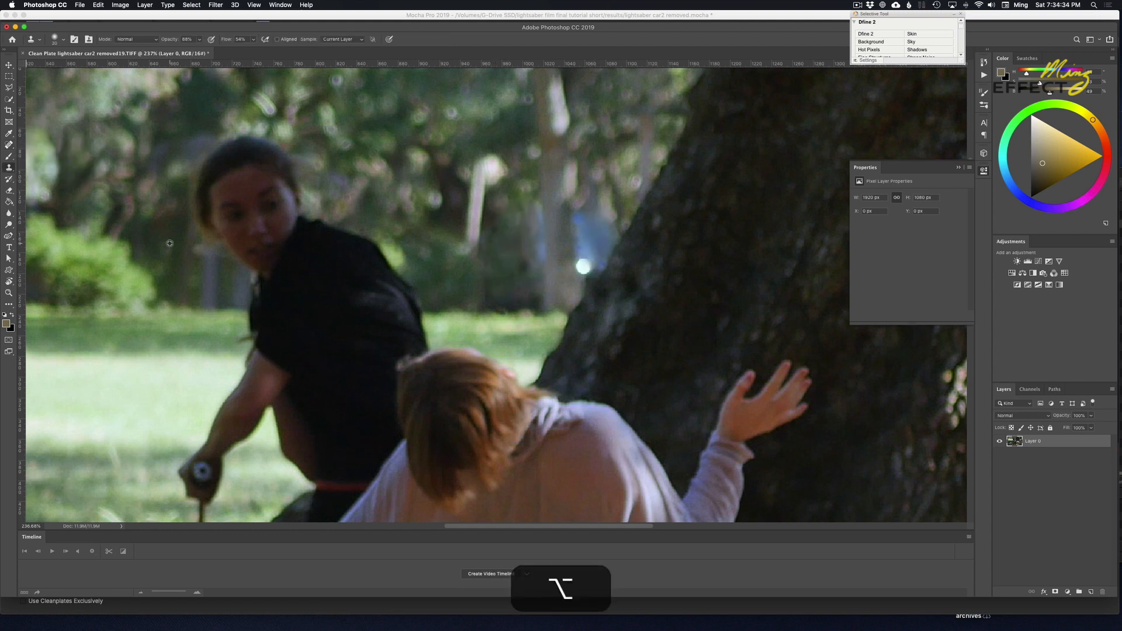
- Paint out the rest of the blue car and its bright headlight beside the large tree with Clone Stamp, sampling the background
{"action": "left_click", "coordinate": [507, 241], "text": "alt"}
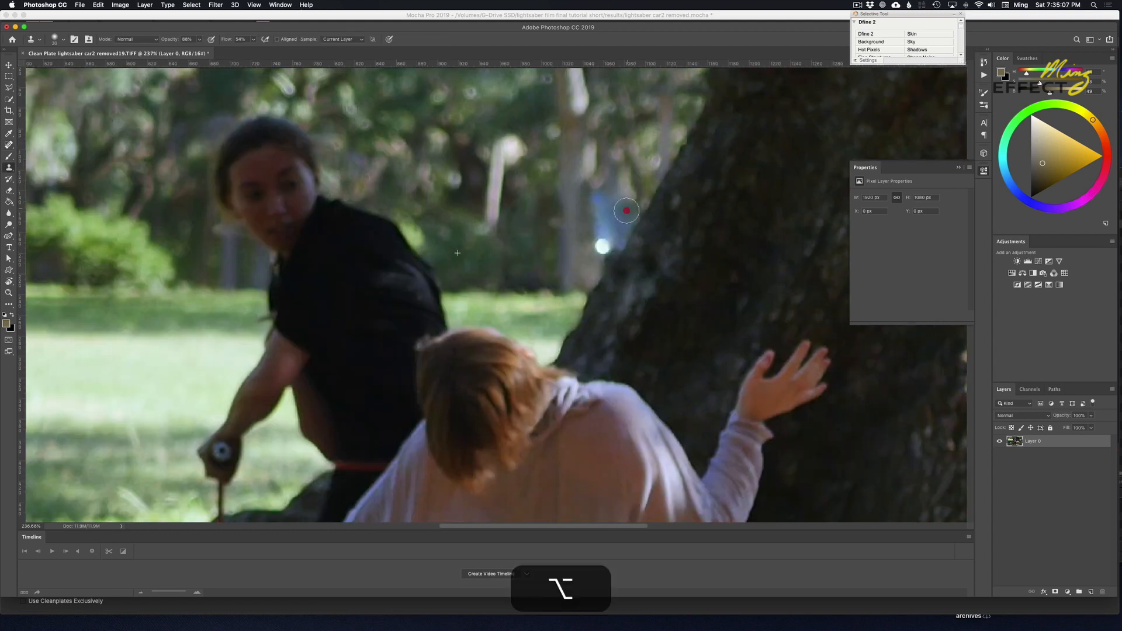
{"action": "right_click", "coordinate": [612, 169]}
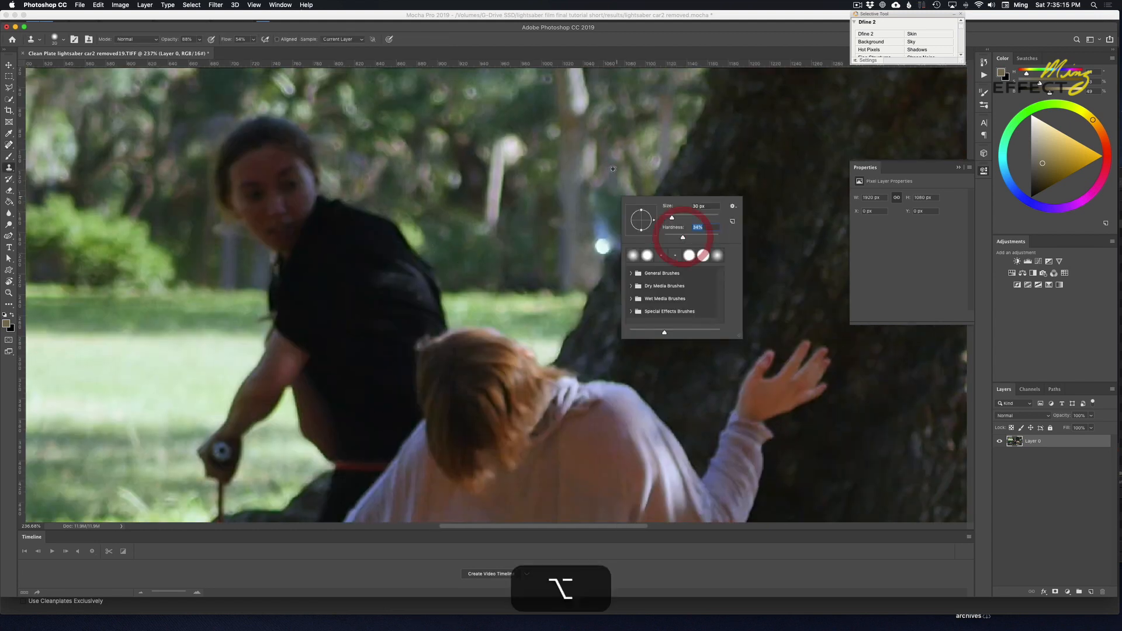
{"action": "left_click", "coordinate": [608, 187], "text": "alt"}
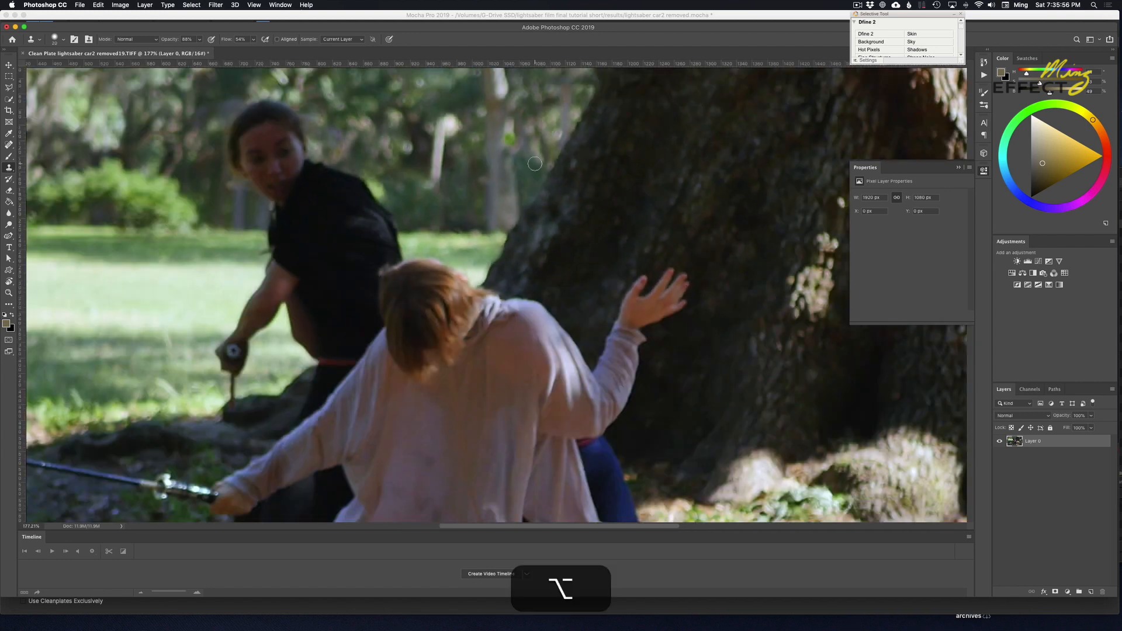
- Select the Healing Brush, check the retouched frame, save the clean plate and switch back to Mocha Pro
{"action": "left_click", "coordinate": [8, 144]}
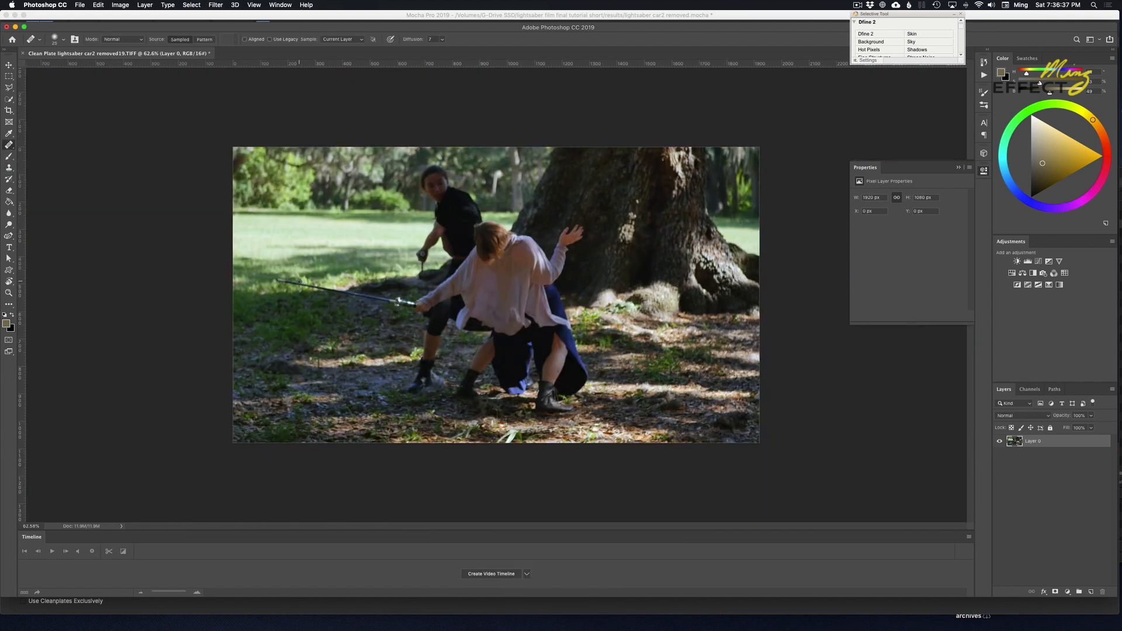
{"action": "scroll", "coordinate": [297, 280], "scroll_direction": "up", "scroll_amount": 5}
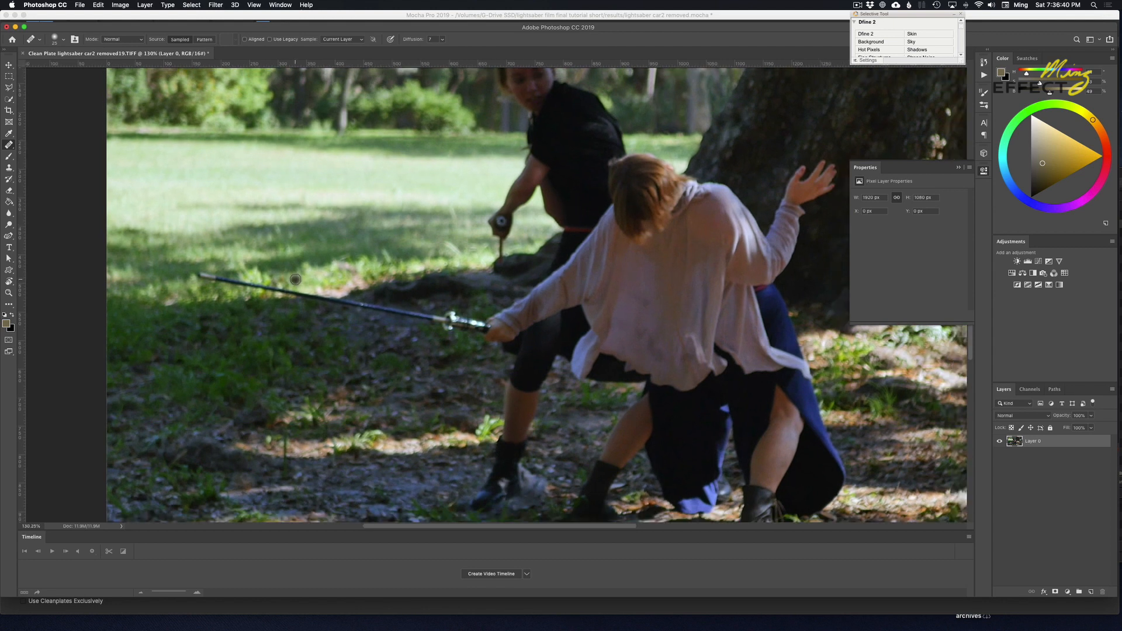
{"action": "key", "text": "super+s"}
{"action": "key", "text": "super+Tab"}
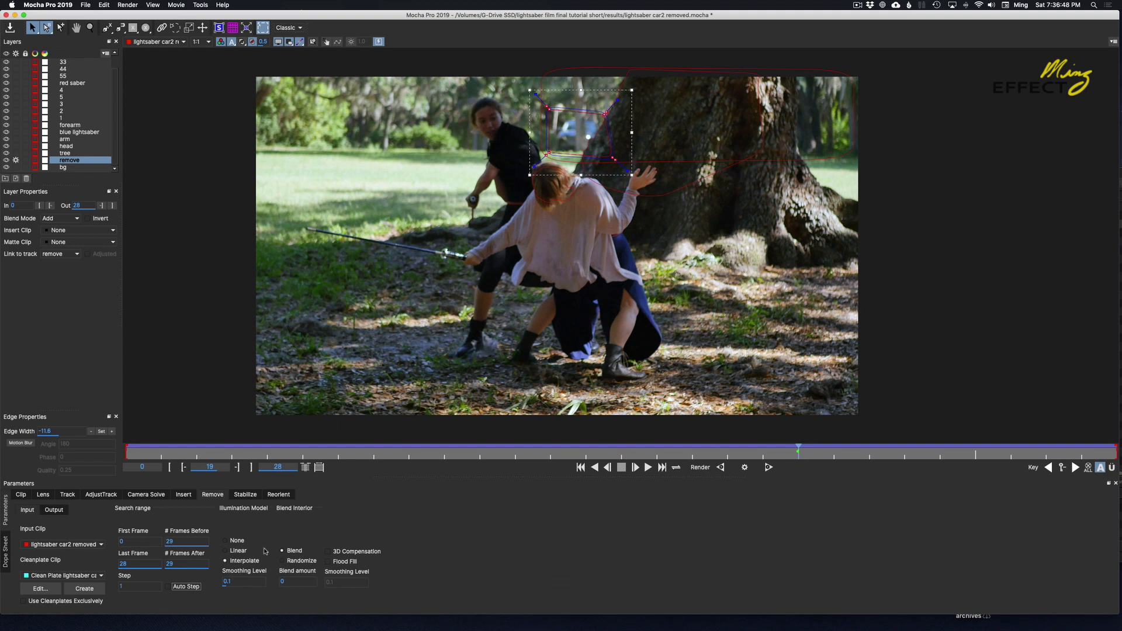
- Use clean plates exclusively for the remove layer and render the removal from frame 19 forward and backward through the clip
{"action": "left_click", "coordinate": [41, 602]}
{"action": "left_click", "coordinate": [744, 467]}
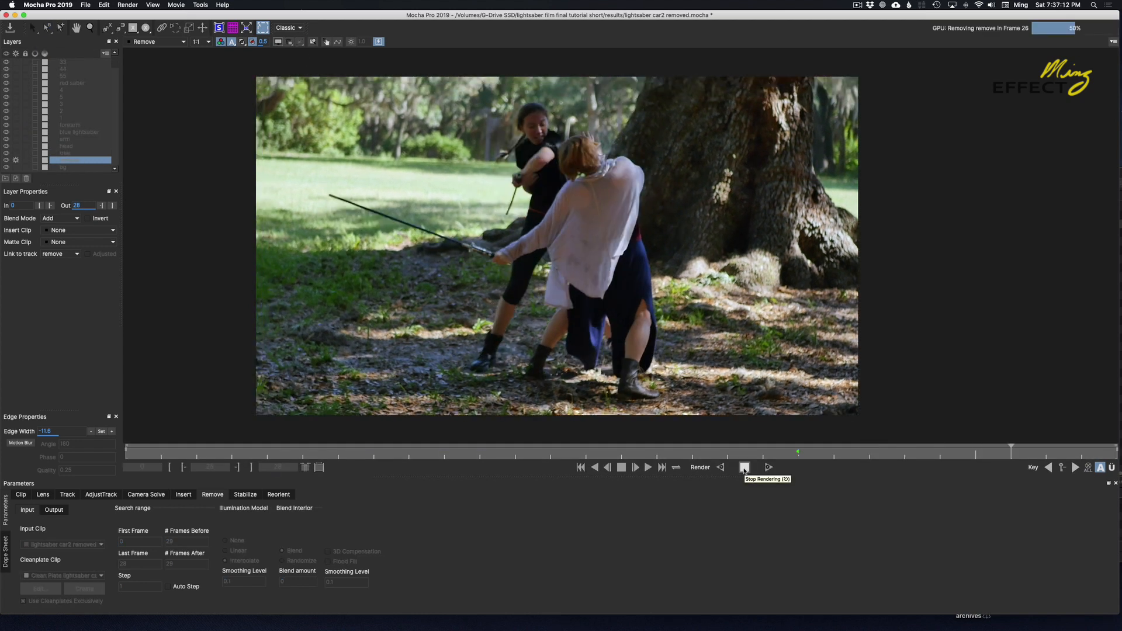
{"action": "left_click", "coordinate": [744, 467]}
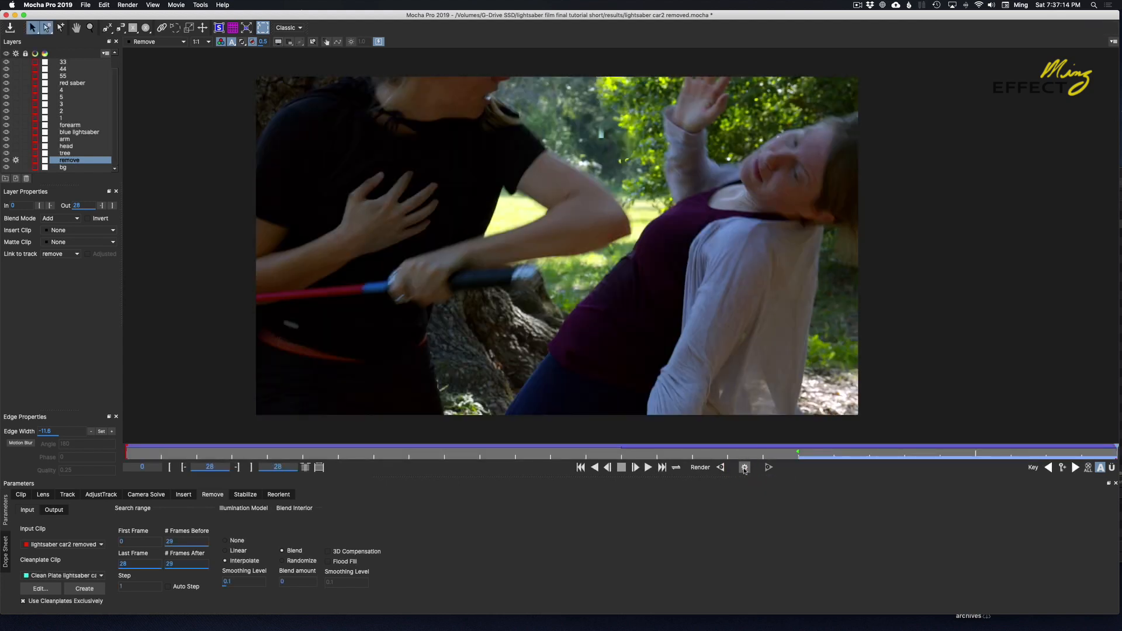
{"action": "left_click", "coordinate": [801, 457]}
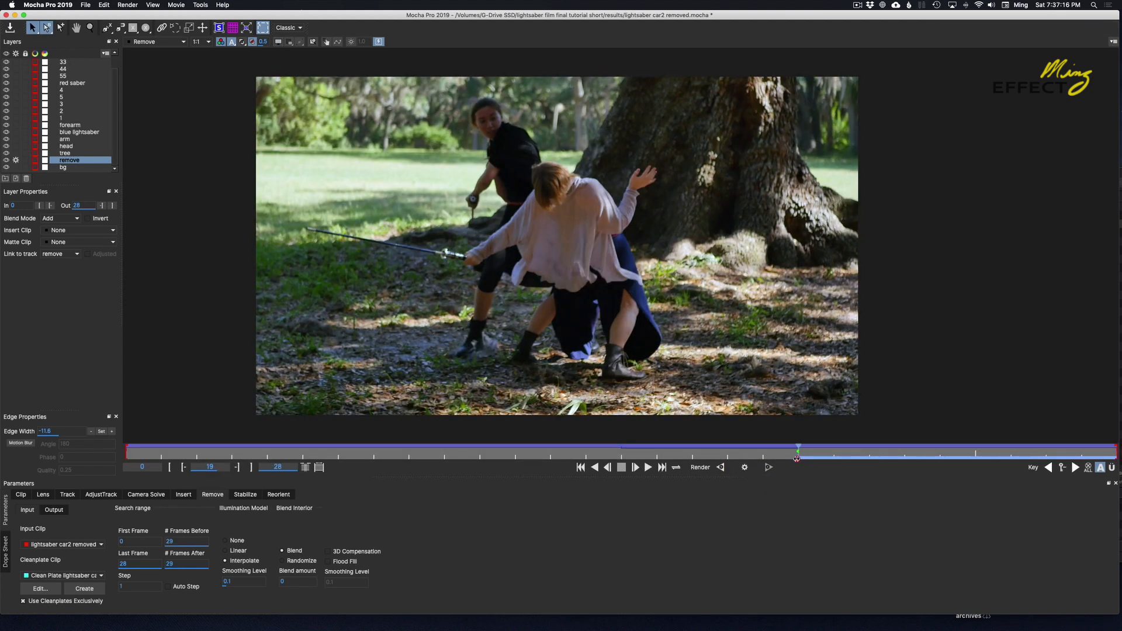
{"action": "left_click", "coordinate": [720, 467]}
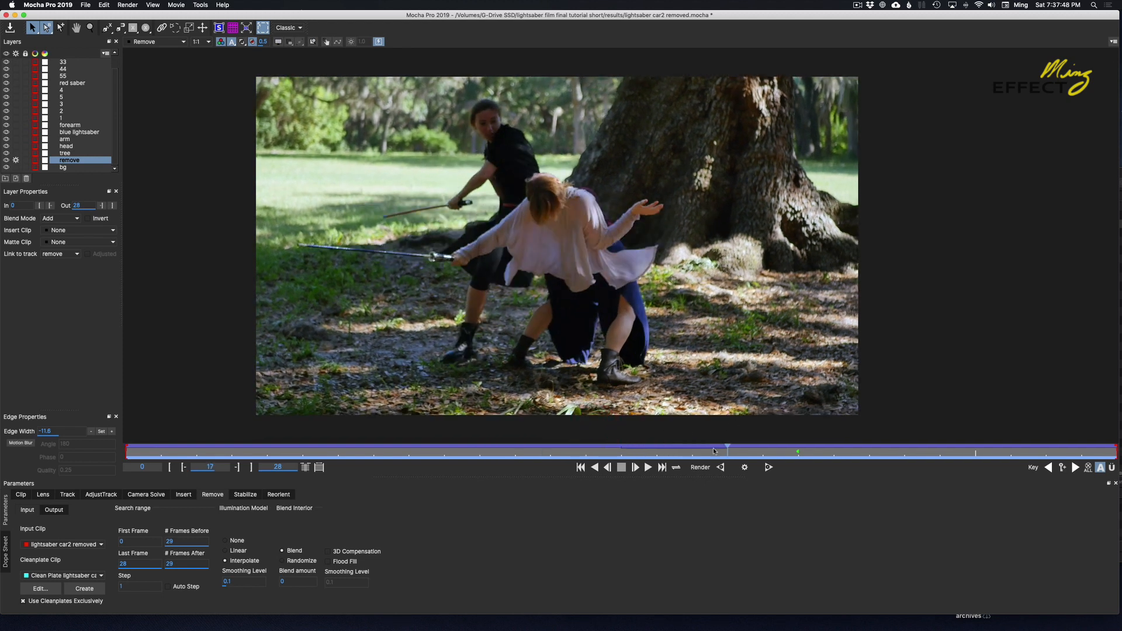
- Scrub through the rendered removal and examine the area between the fighters and the large tree in full and close-up views
{"action": "left_click_drag", "start_coordinate": [725, 452], "coordinate": [453, 471]}
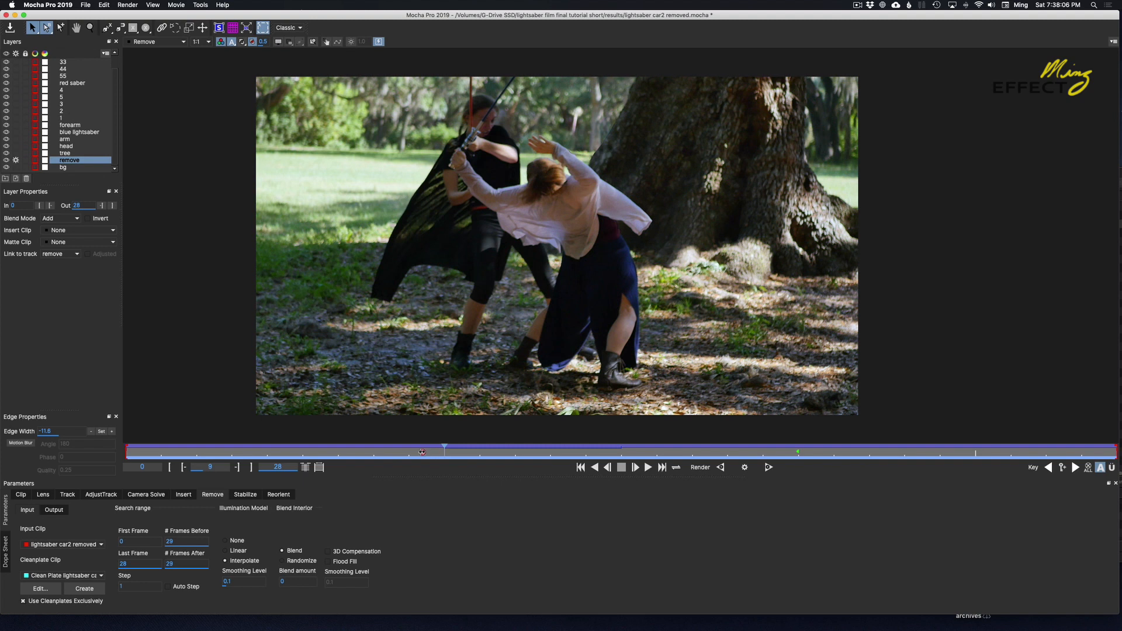
{"action": "left_click_drag", "start_coordinate": [422, 452], "coordinate": [232, 452]}
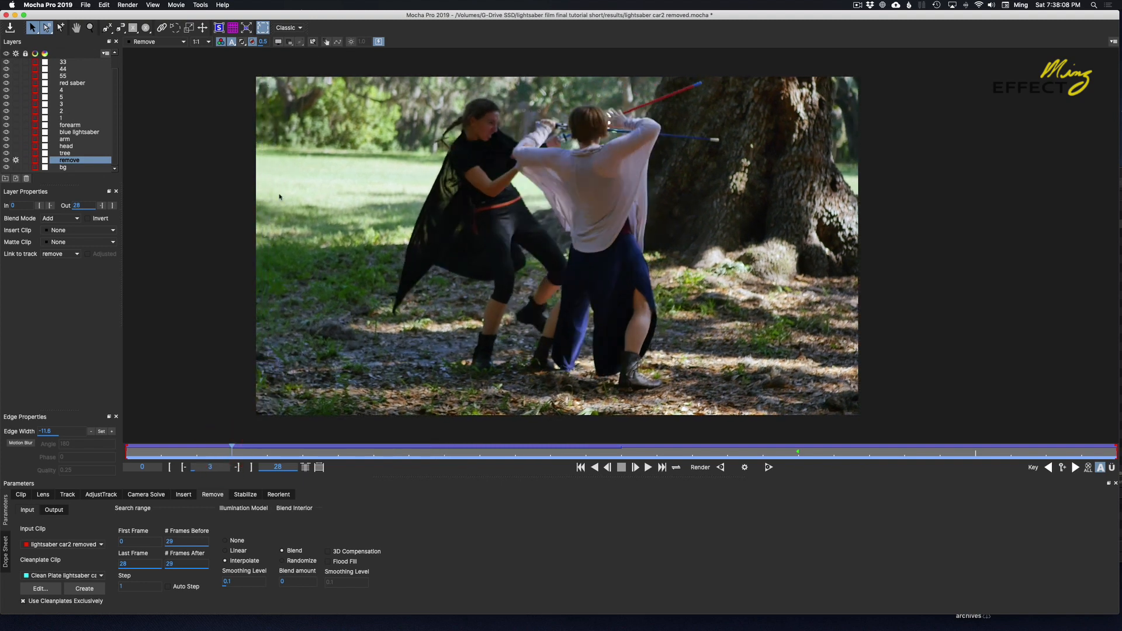
{"action": "left_click_drag", "start_coordinate": [231, 453], "coordinate": [515, 469]}
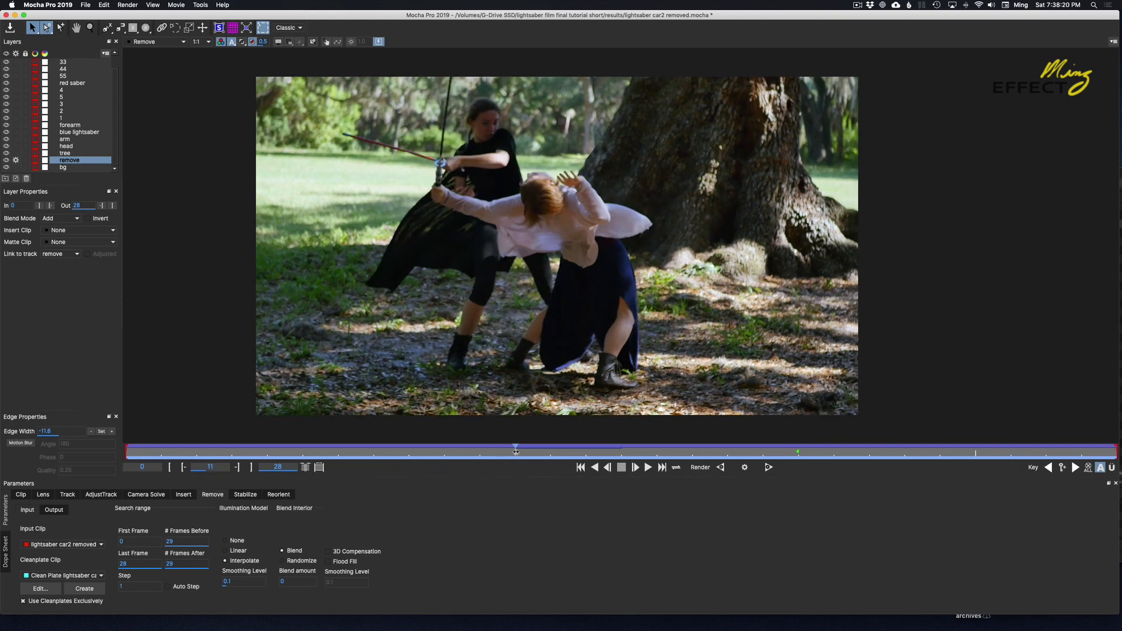
{"action": "left_click_drag", "start_coordinate": [422, 459], "coordinate": [271, 414]}
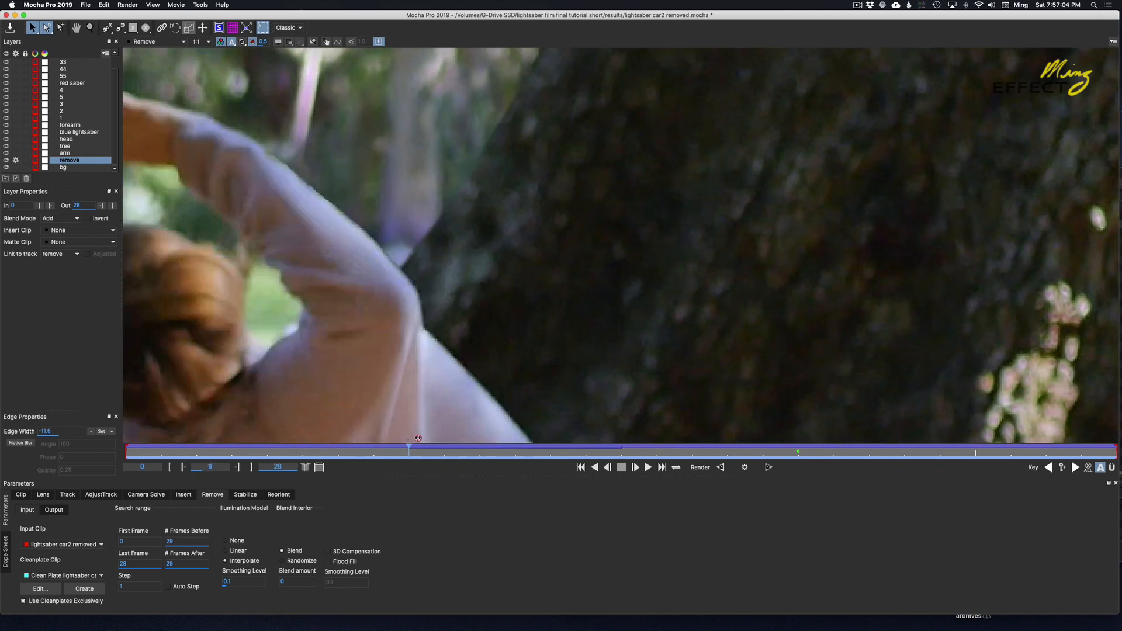
{"action": "mouse_move", "coordinate": [418, 438]}
{"action": "left_mouse_down"}
{"action": "mouse_move", "coordinate": [517, 442]}
{"action": "mouse_move", "coordinate": [356, 440]}
{"action": "mouse_move", "coordinate": [462, 449]}
{"action": "mouse_move", "coordinate": [369, 449]}
{"action": "mouse_move", "coordinate": [434, 450]}
{"action": "left_mouse_up"}
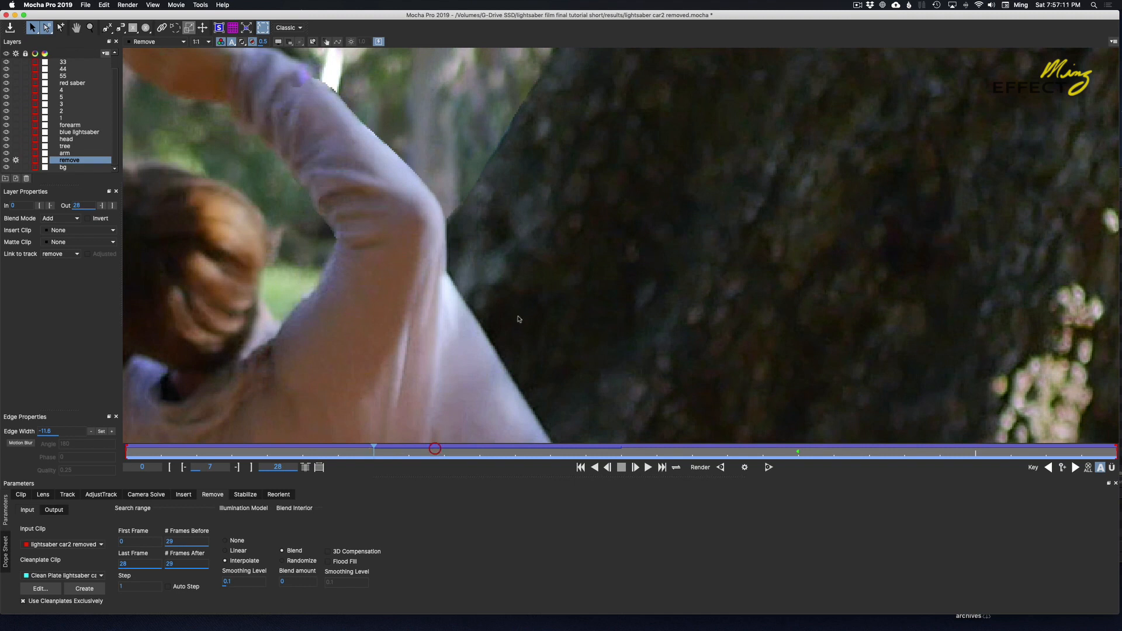
{"action": "key", "text": "z"}
{"action": "left_click_drag", "start_coordinate": [561, 159], "coordinate": [533, 351]}
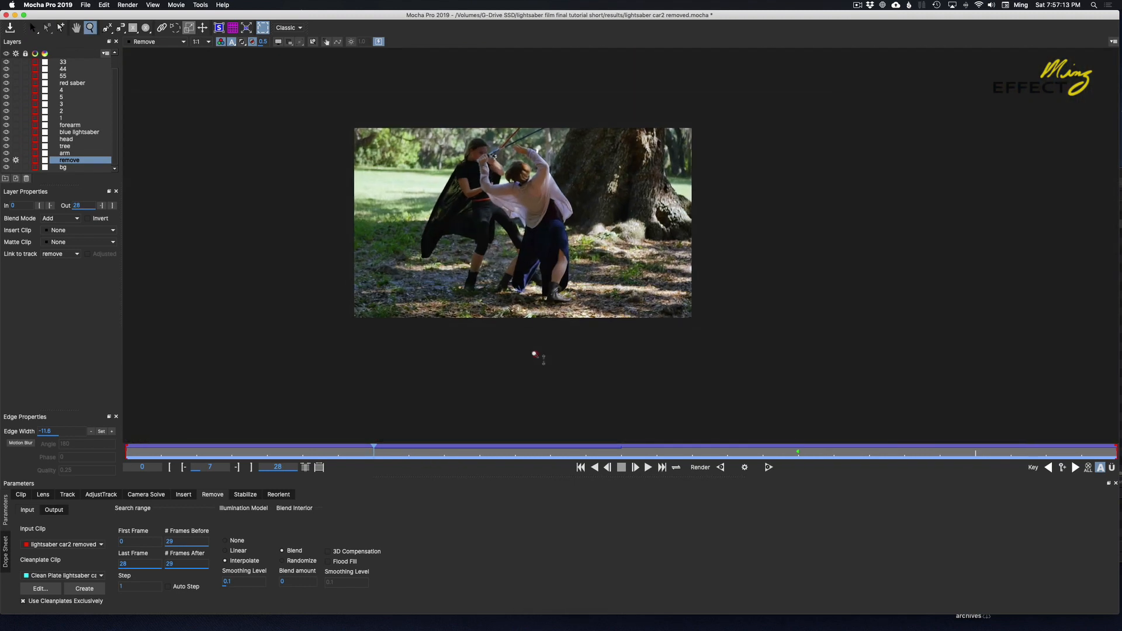
{"action": "mouse_move", "coordinate": [558, 154]}
{"action": "left_mouse_down"}
{"action": "mouse_move", "coordinate": [561, 136]}
{"action": "mouse_move", "coordinate": [567, 178]}
{"action": "mouse_move", "coordinate": [570, 168]}
{"action": "left_mouse_up"}
{"action": "key", "text": "x"}
{"action": "left_click_drag", "start_coordinate": [670, 459], "coordinate": [193, 462]}
{"action": "left_click_drag", "start_coordinate": [199, 408], "coordinate": [431, 421]}
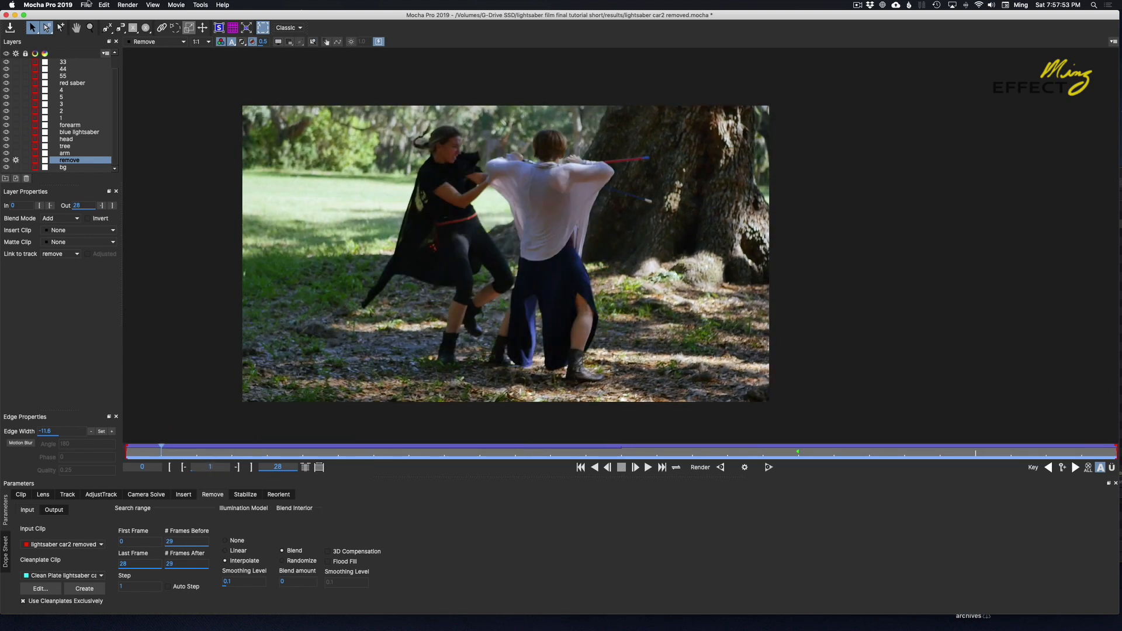
- Export the rendered removal clip and save the project
{"action": "left_click", "coordinate": [87, 4]}
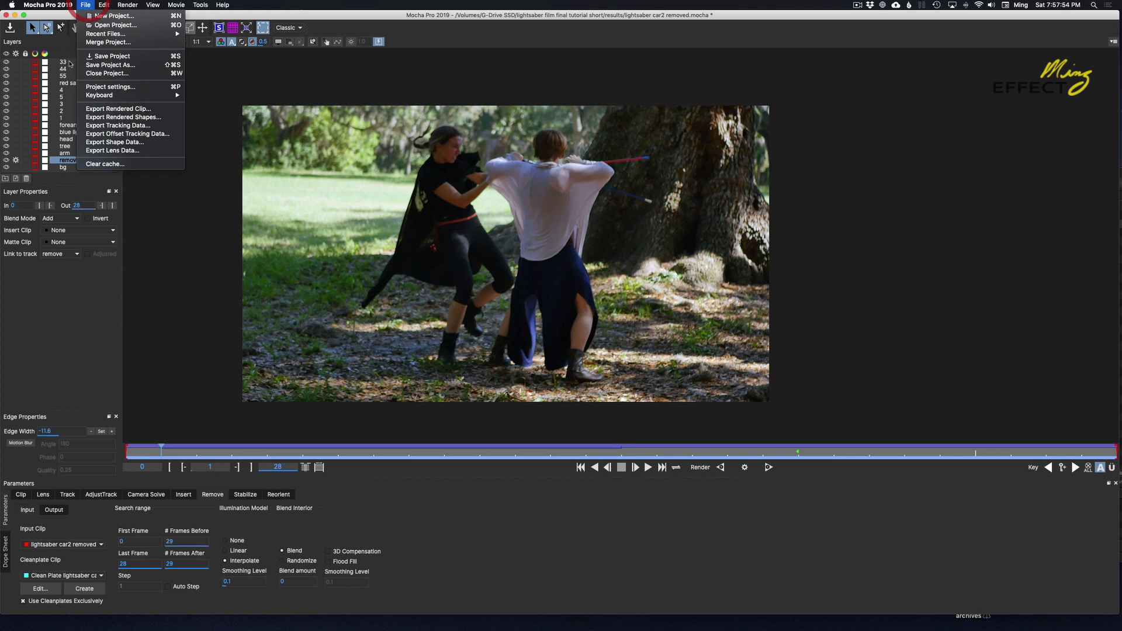
{"action": "left_click", "coordinate": [109, 110]}
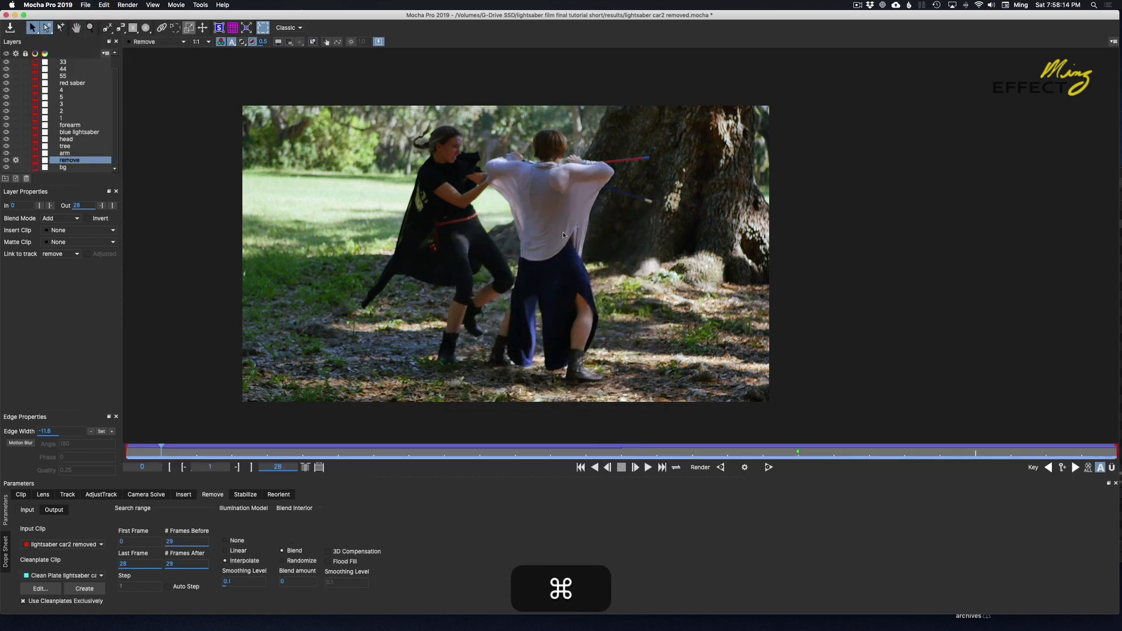
{"action": "key", "text": "super+s"}
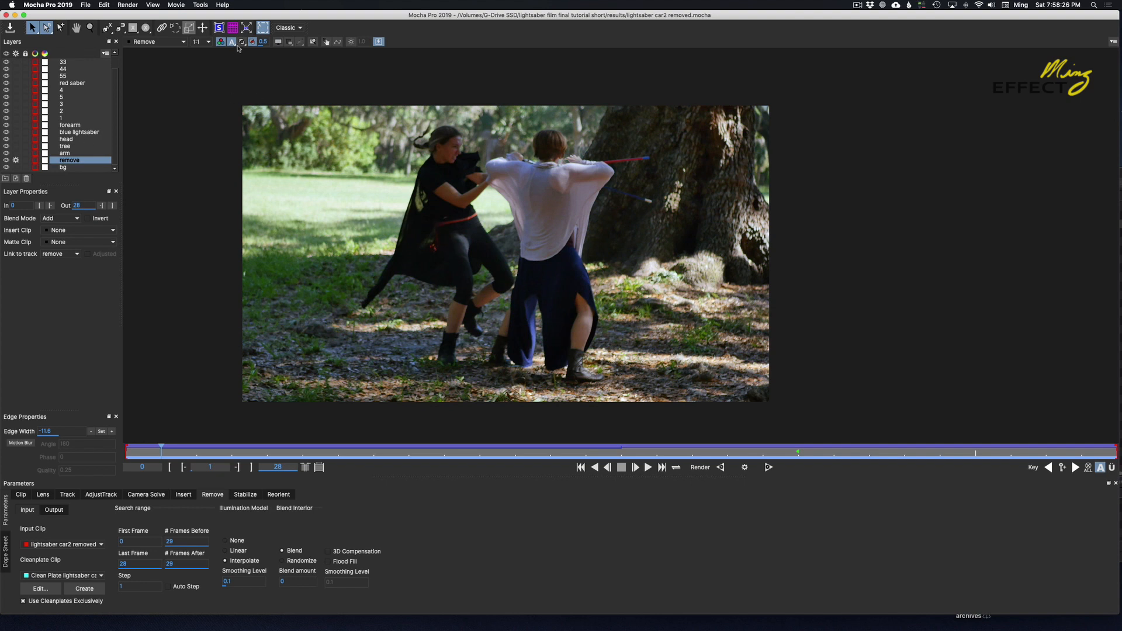
- Show the layer overlays and go back to frame 19 to examine the shapes around the removed car
{"action": "left_click", "coordinate": [278, 42]}
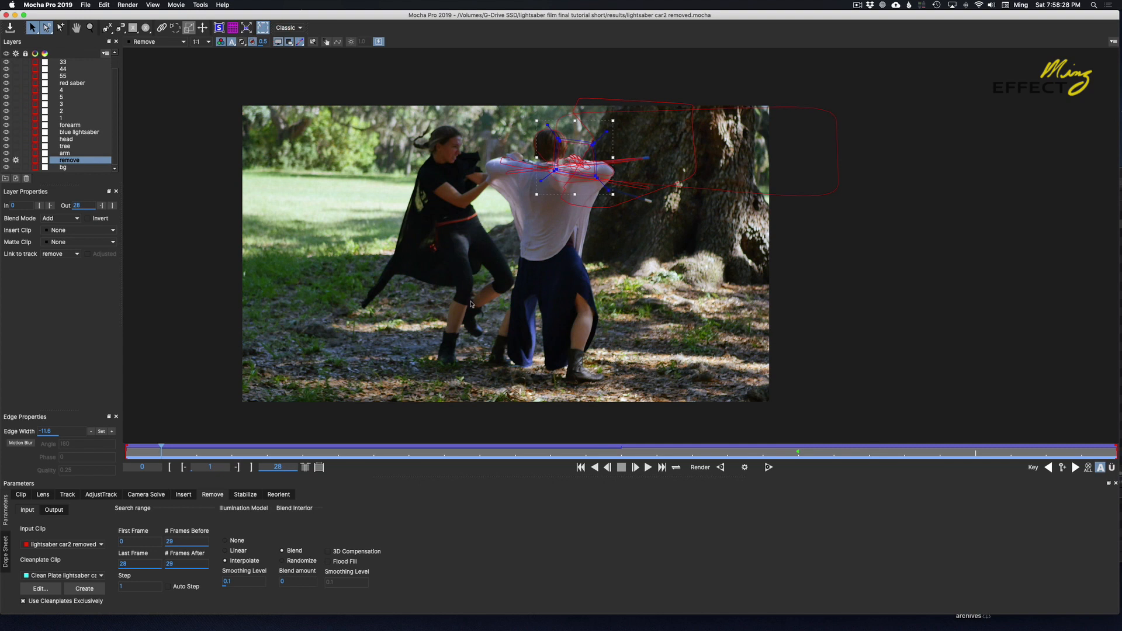
{"action": "left_click_drag", "start_coordinate": [394, 458], "coordinate": [790, 455]}
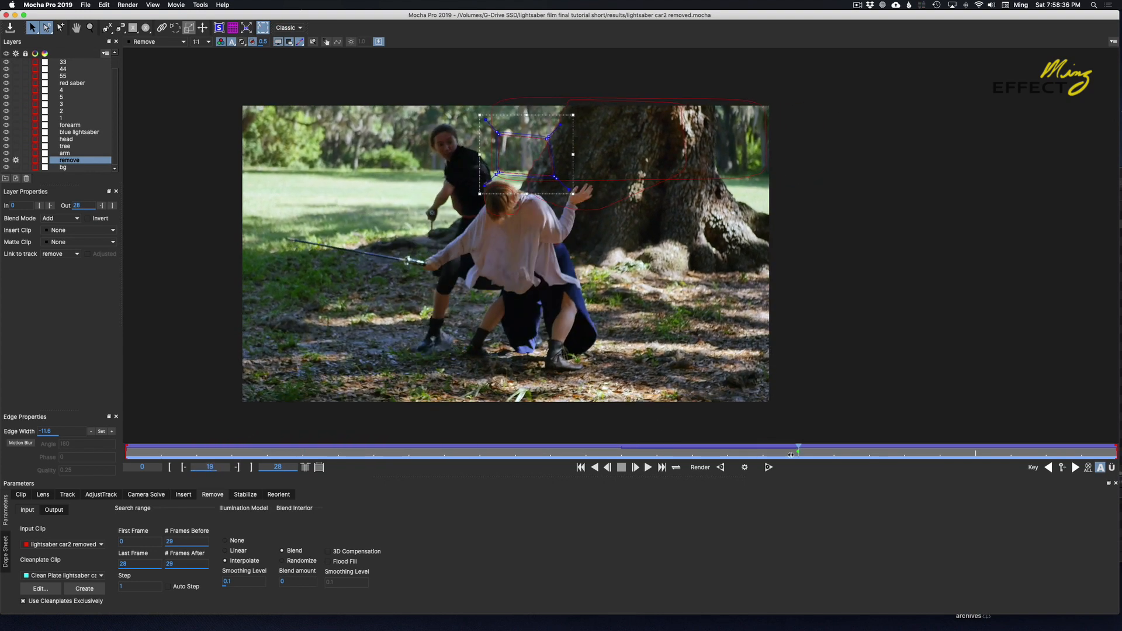